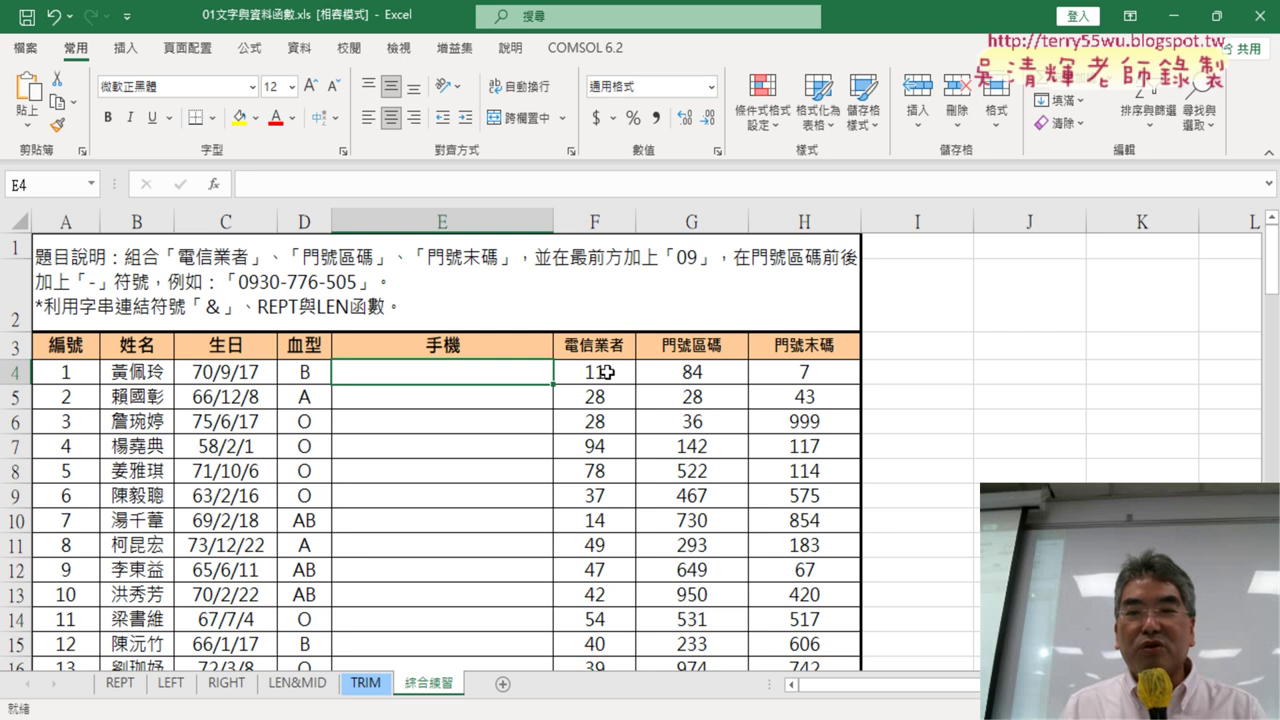
# - Select the row-4 phone parts 11, 84 and 7 in cells F4:H4
pyautogui.moveTo(788, 376); pyautogui.dragTo(595, 376)
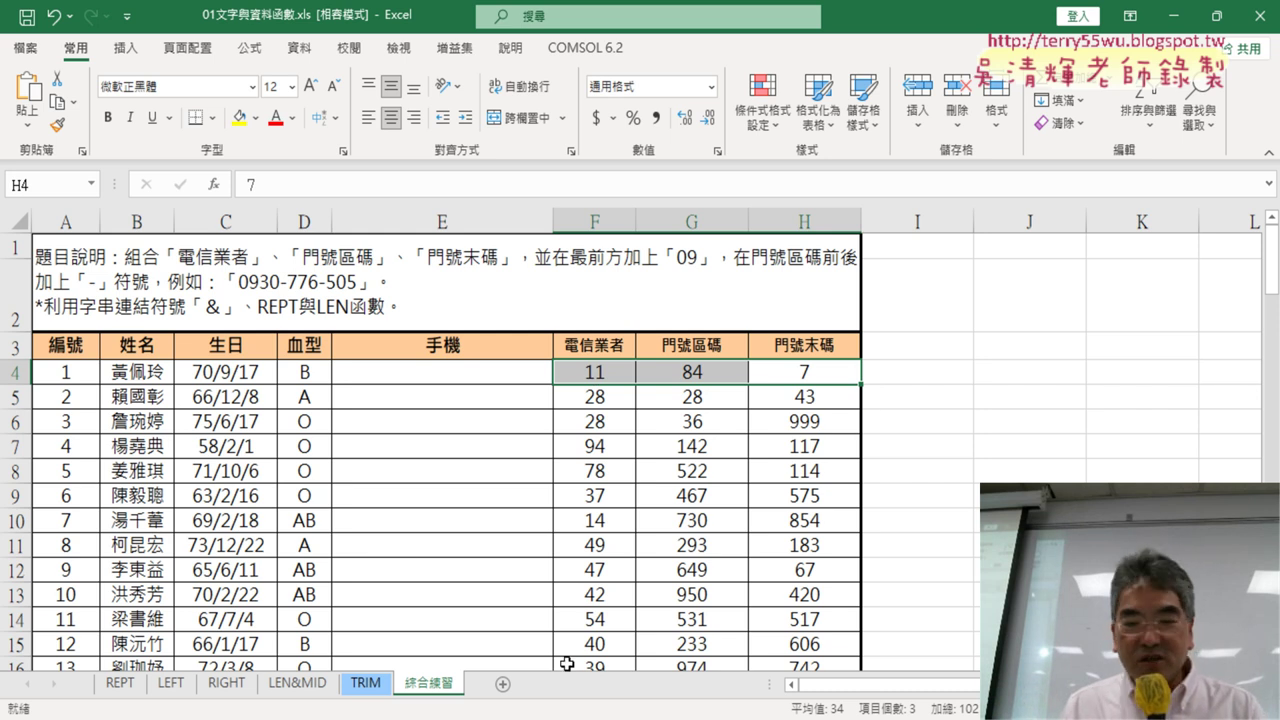
# - Bring up the formula-notes document in Google Docs in a restored, right-shifted window
pyautogui.click(515, 668)
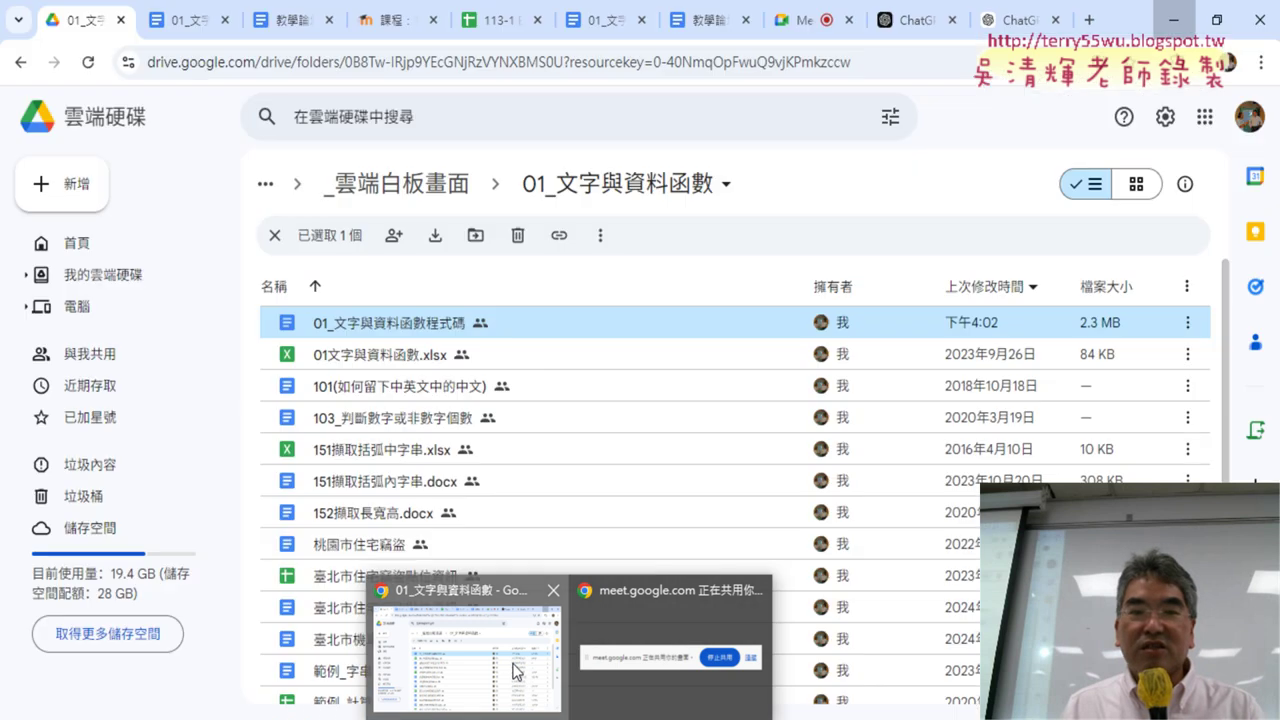
pyautogui.click(190, 20)
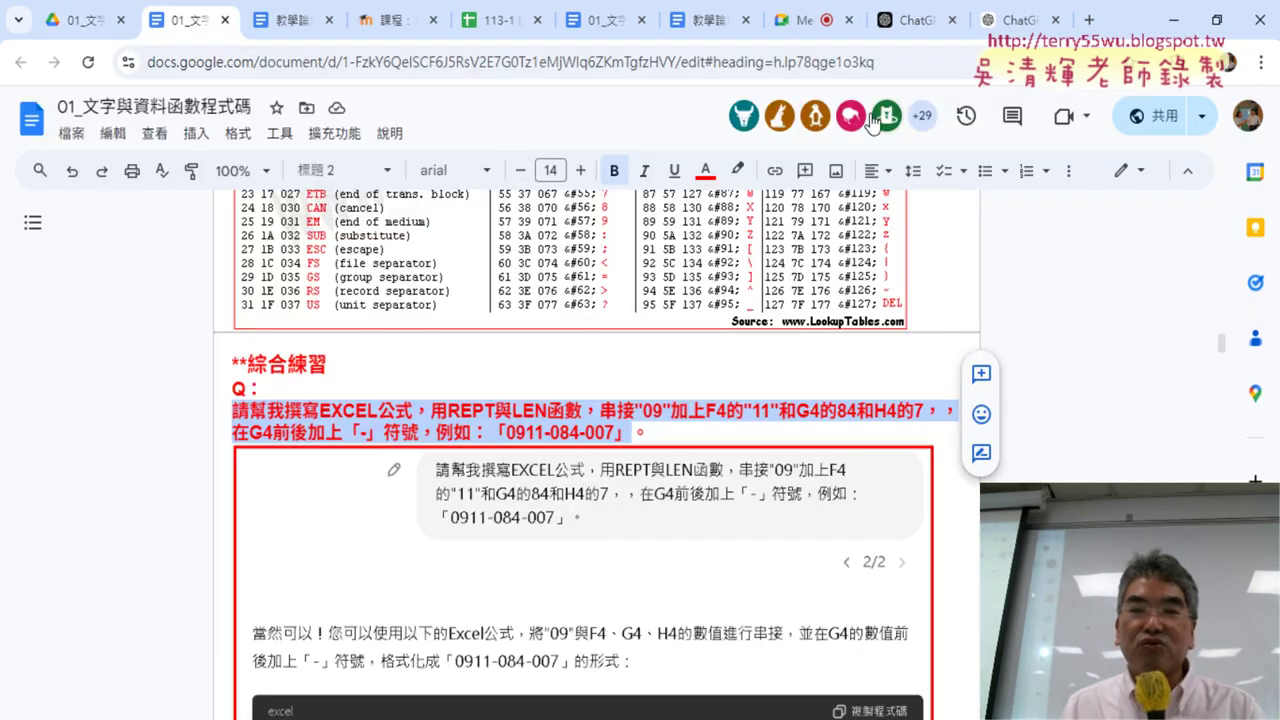
pyautogui.doubleClick(1137, 33)
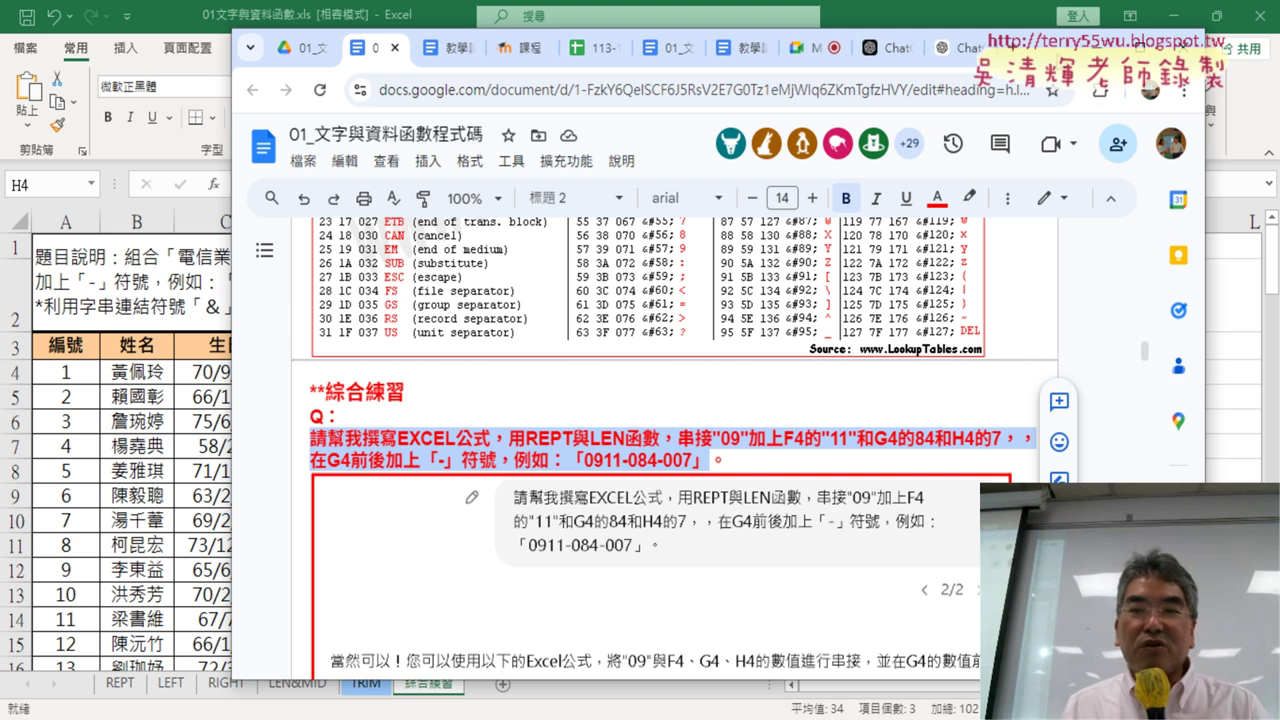
pyautogui.moveTo(327, 33); pyautogui.dragTo(455, 34)
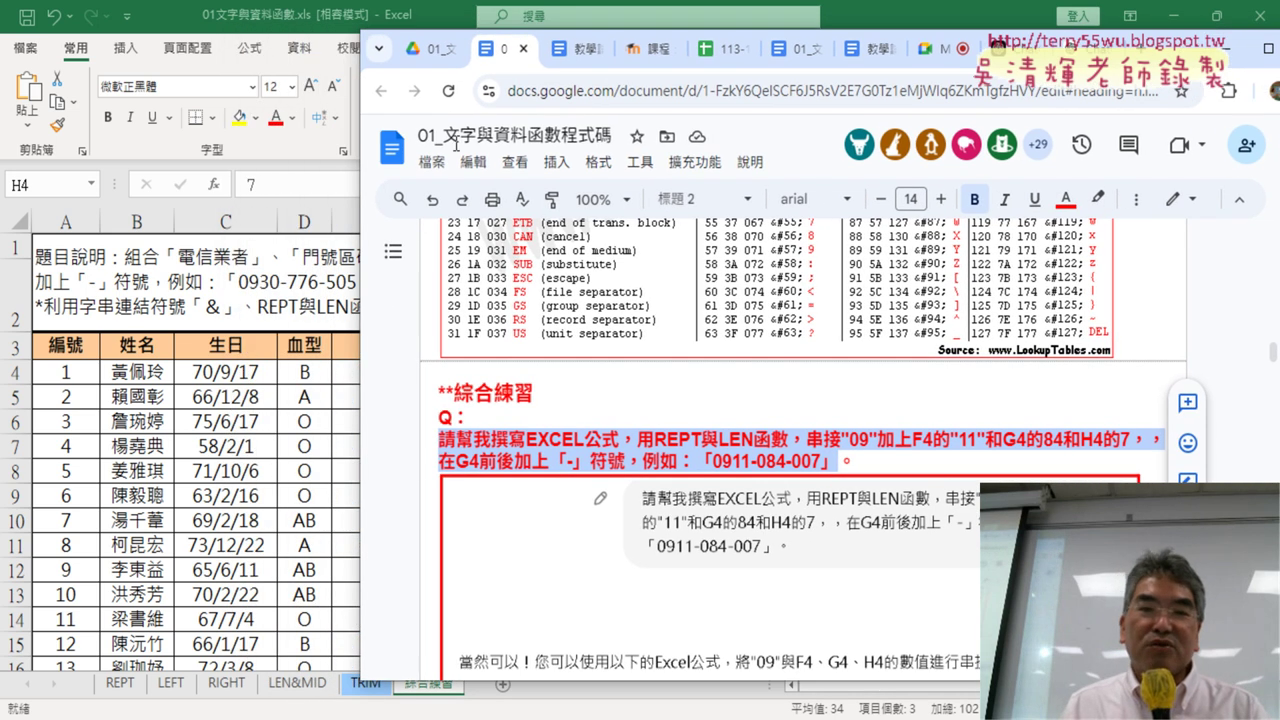
# - Scroll Excel to phone columns E–H and narrow the notes window beside them
pyautogui.hotkey('alt', 'Tab')
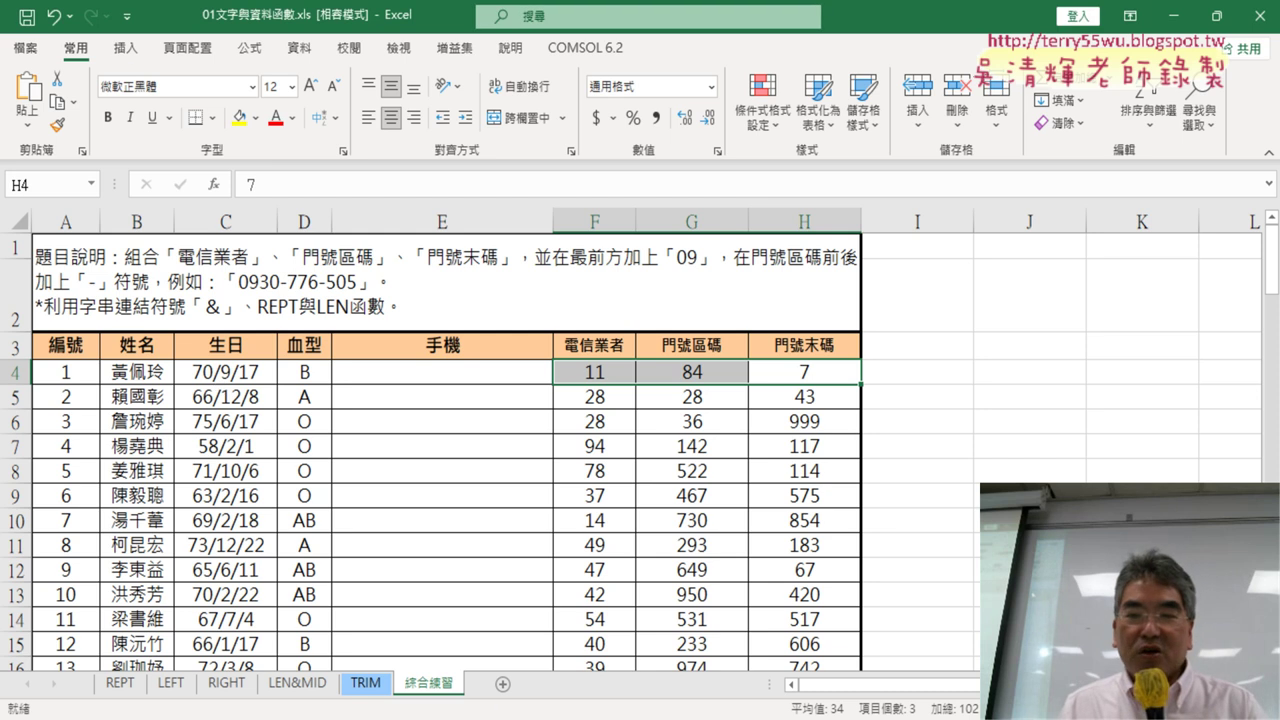
pyautogui.hscroll(2, 640, 450)
pyautogui.hscroll(2, 640, 450)
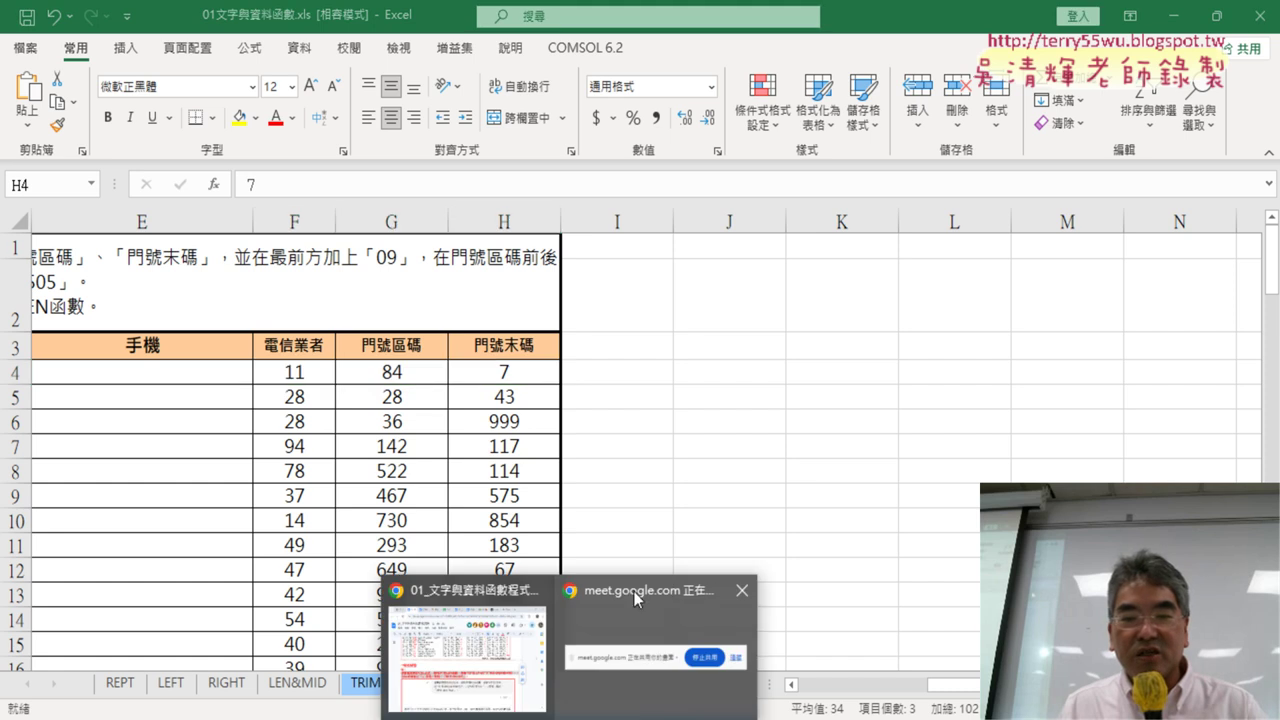
pyautogui.click(480, 655)
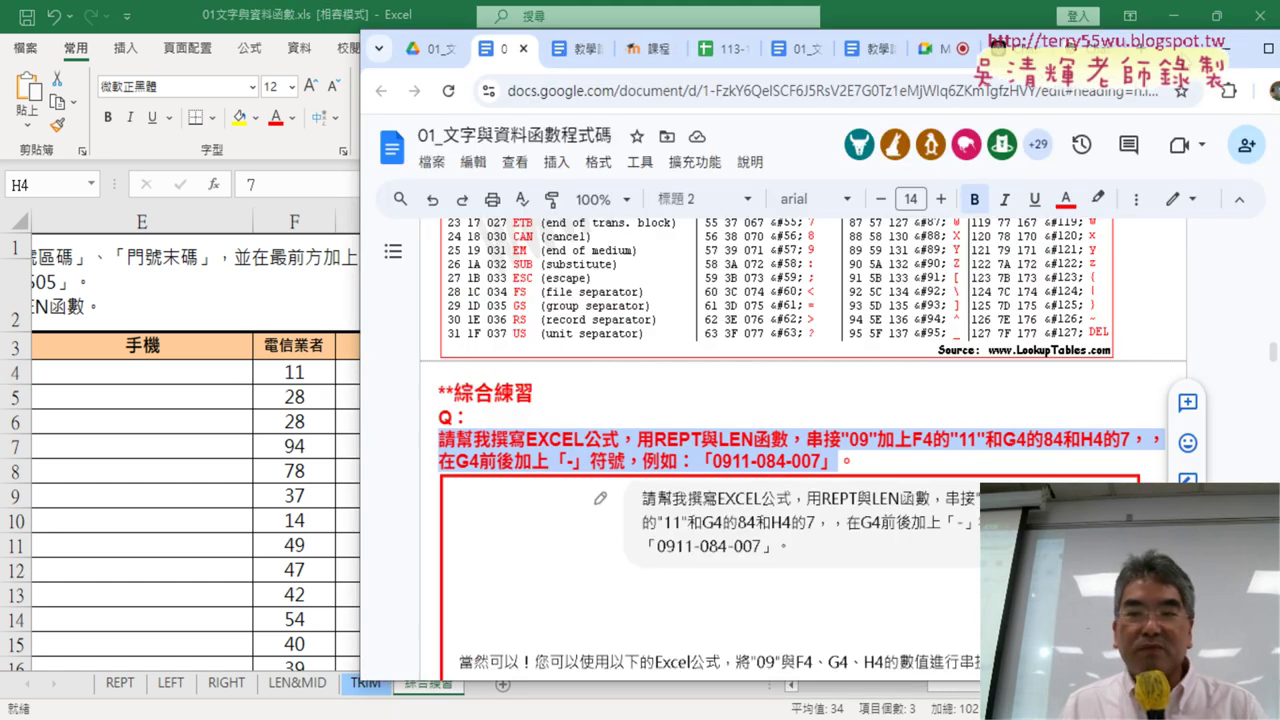
pyautogui.moveTo(1190, 65); pyautogui.dragTo(1232, 62)
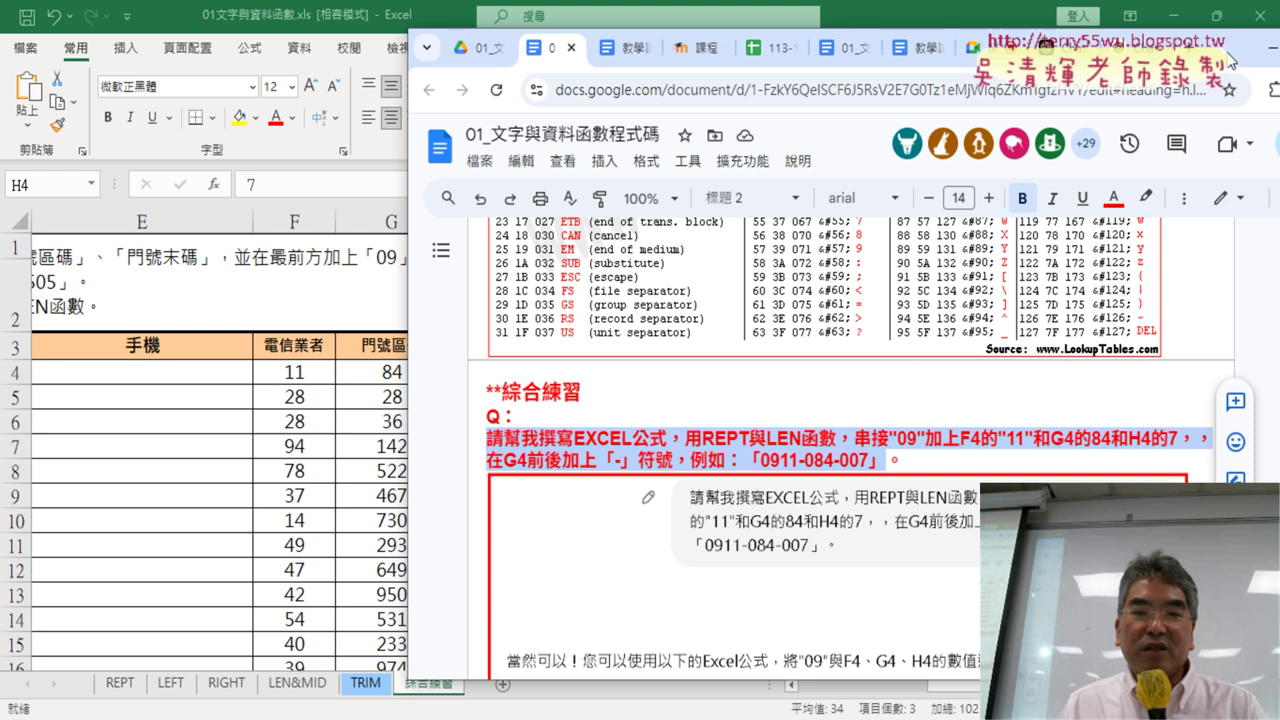
pyautogui.moveTo(401, 302); pyautogui.dragTo(506, 302)
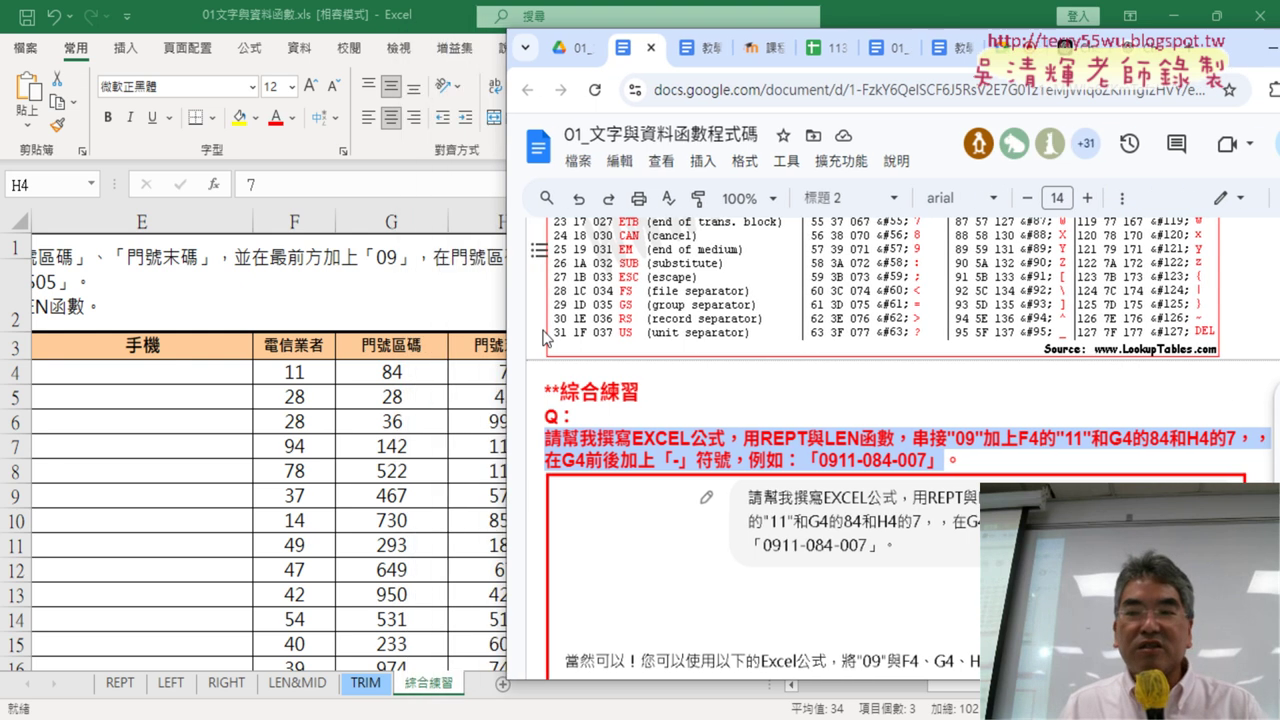
pyautogui.click(788, 452)
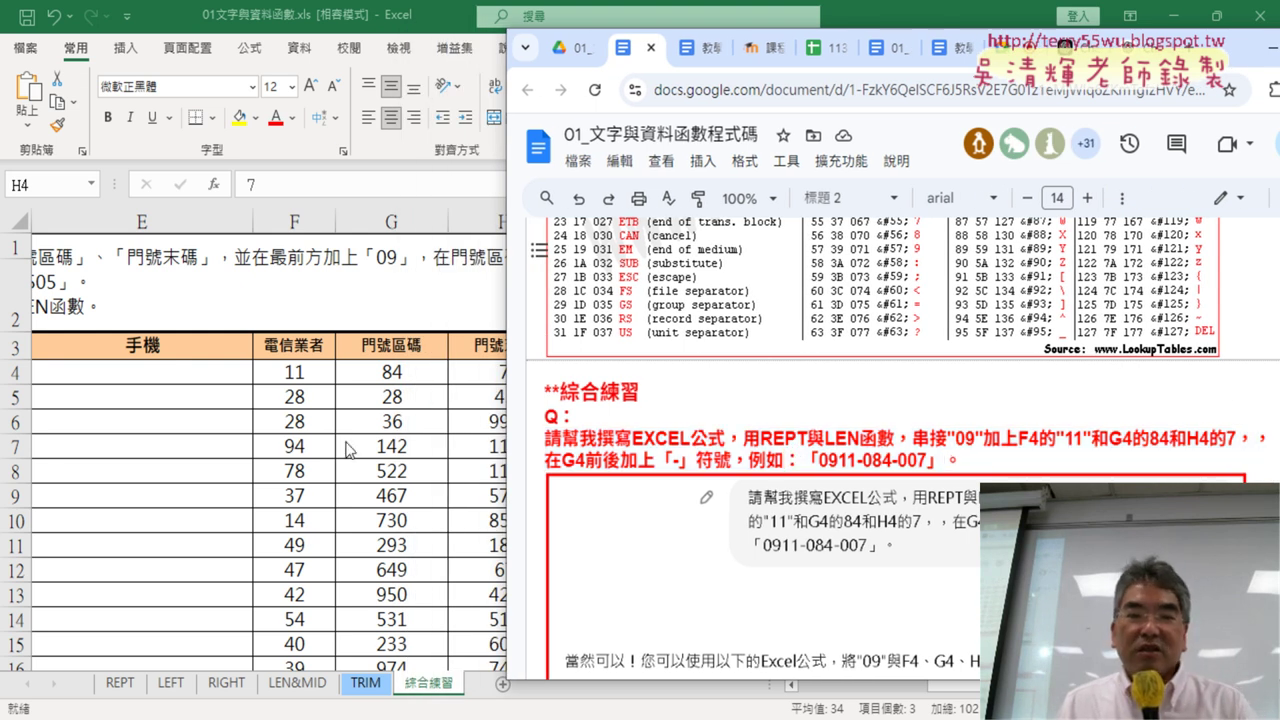
pyautogui.moveTo(549, 440); pyautogui.dragTo(706, 438)
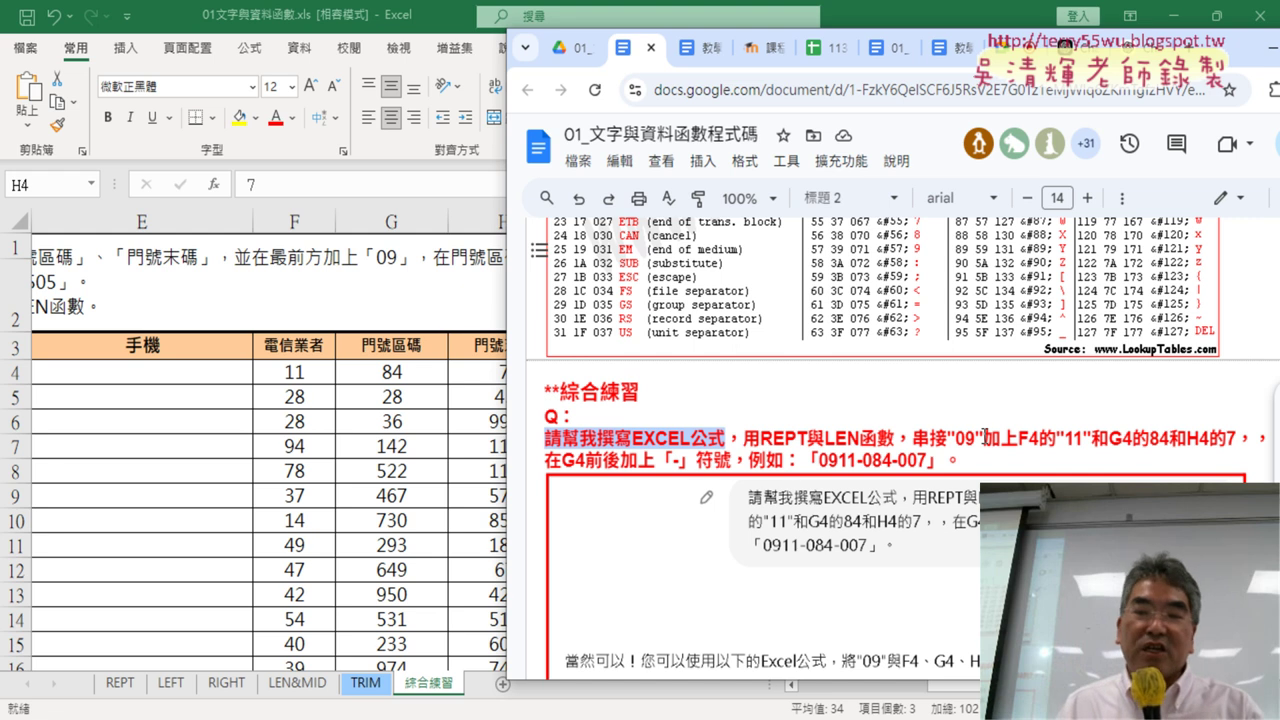
pyautogui.moveTo(742, 438); pyautogui.dragTo(845, 432)
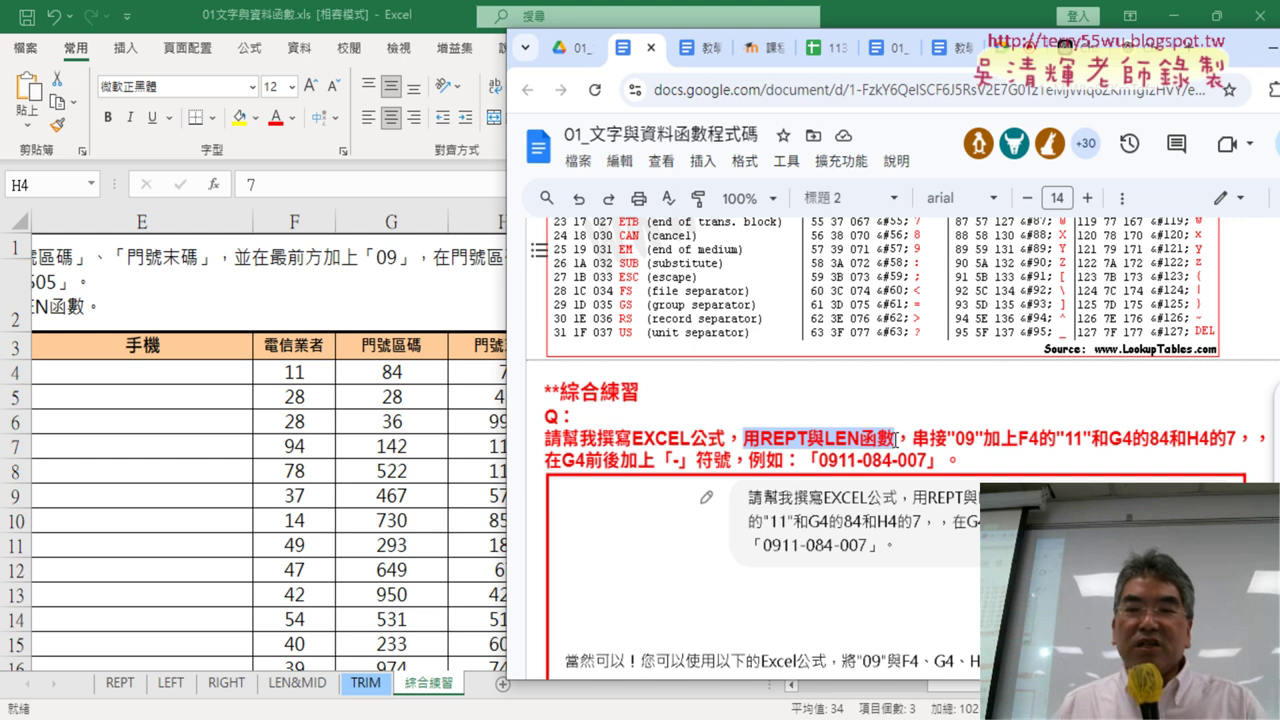
pyautogui.moveTo(913, 437); pyautogui.dragTo(956, 437)
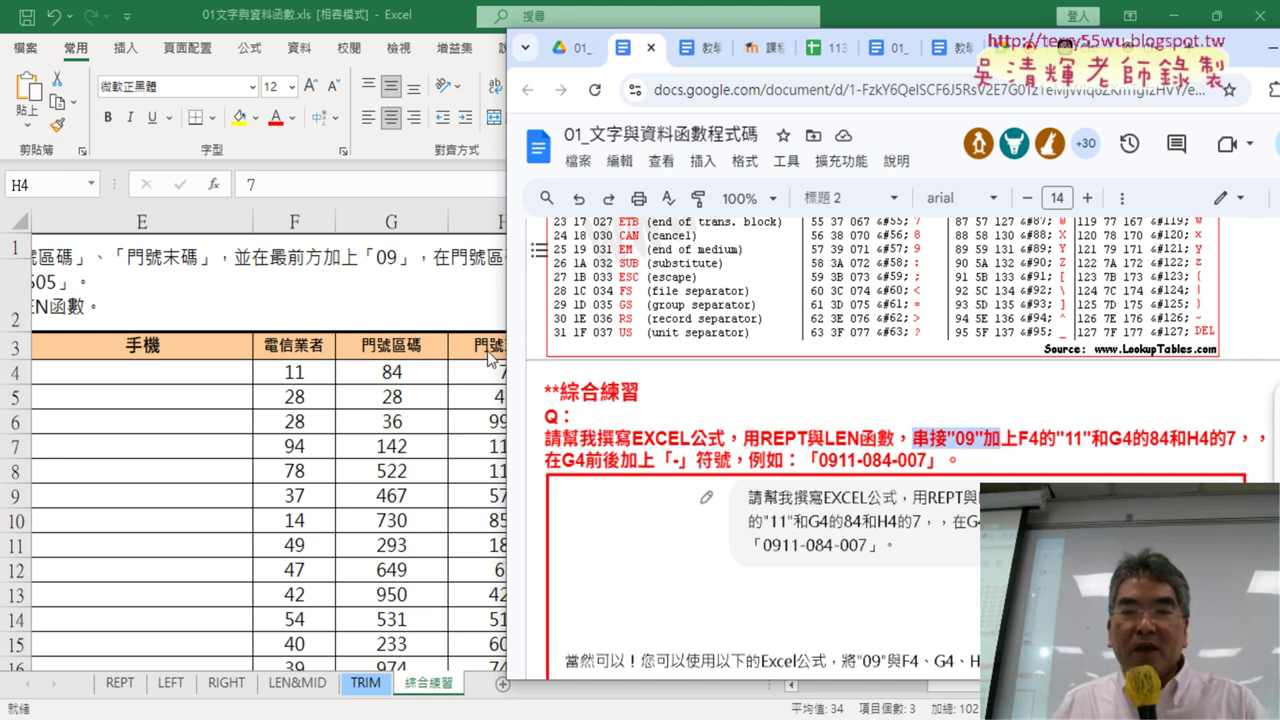
pyautogui.click(1002, 452)
pyautogui.moveTo(913, 437); pyautogui.dragTo(921, 434)
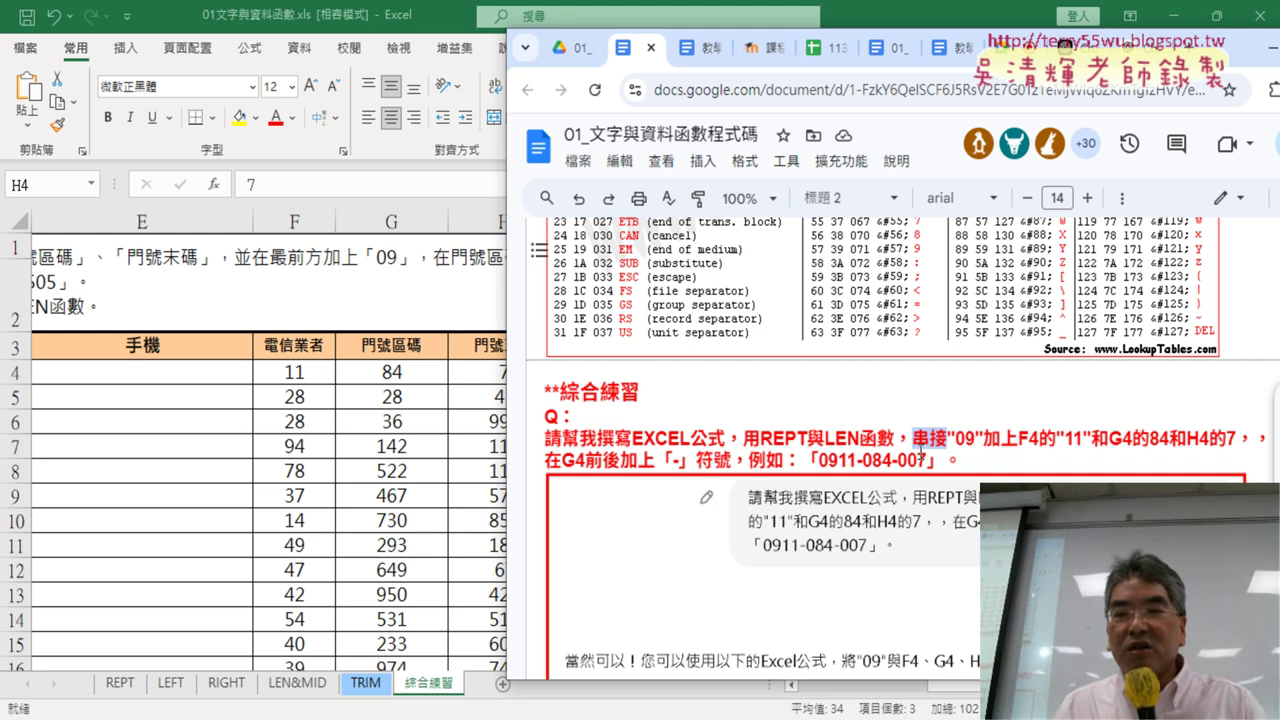
pyautogui.click(966, 441)
pyautogui.moveTo(948, 437); pyautogui.dragTo(965, 442)
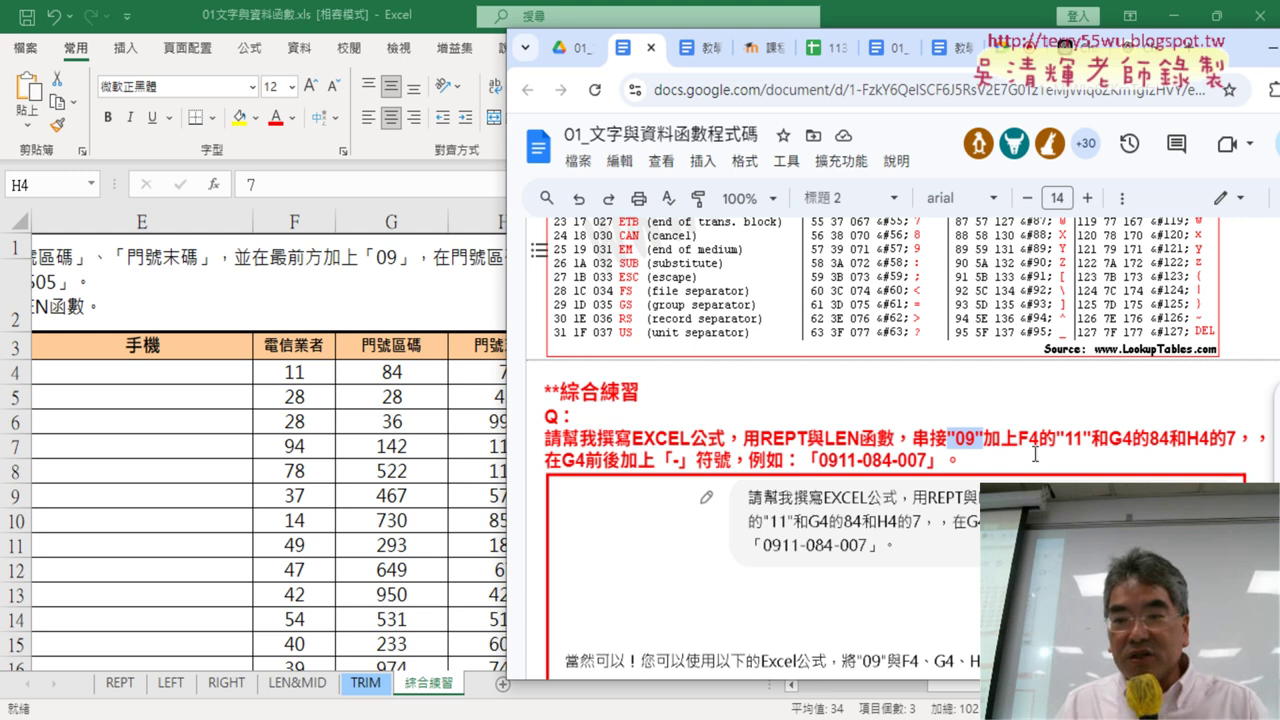
pyautogui.moveTo(1019, 441); pyautogui.dragTo(1038, 442)
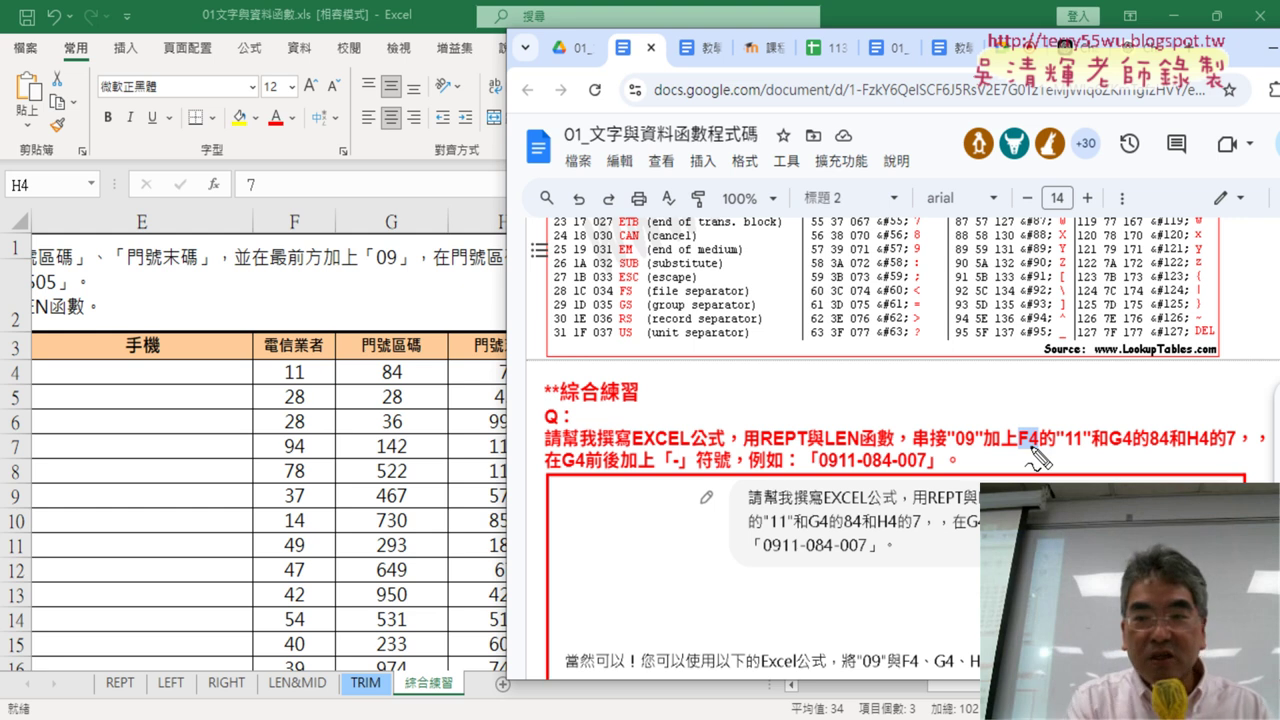
# - Draw red ink arrows linking the values 11, 84 and 7 in F4, G4, H4 to the question
pyautogui.moveTo(1020, 455); pyautogui.dragTo(1048, 455)
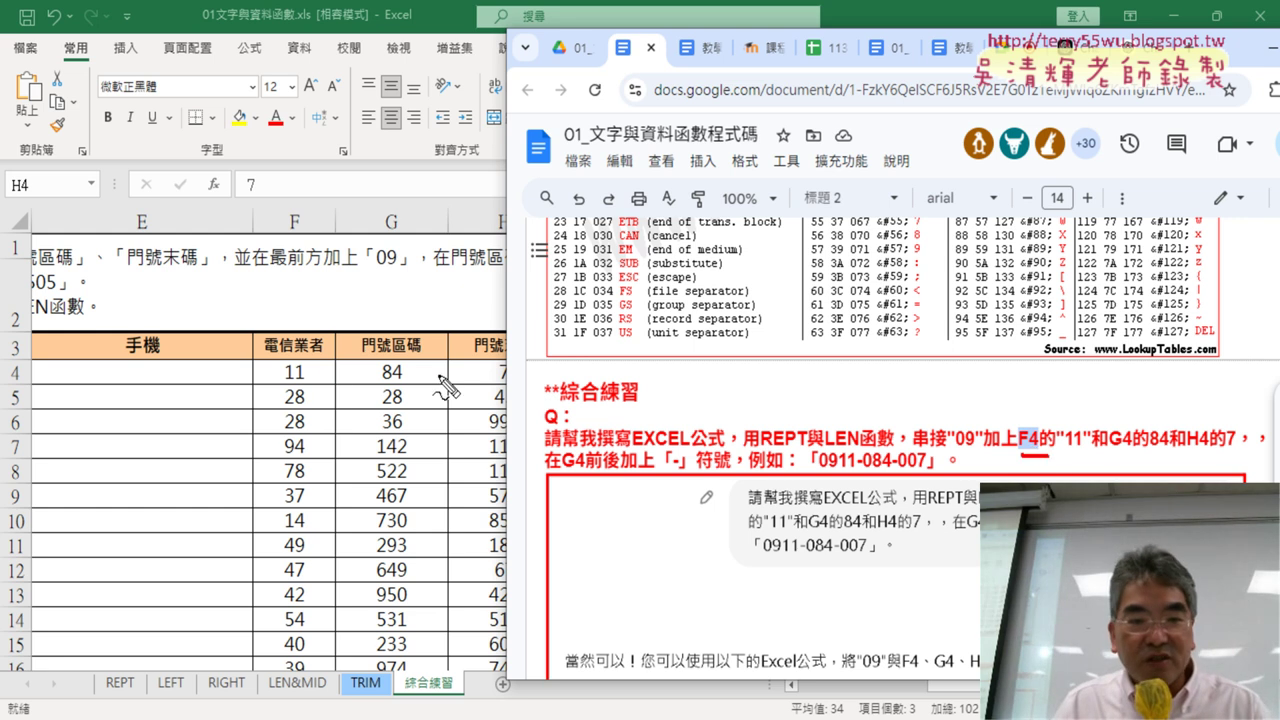
pyautogui.moveTo(300, 385); pyautogui.dragTo(330, 383)
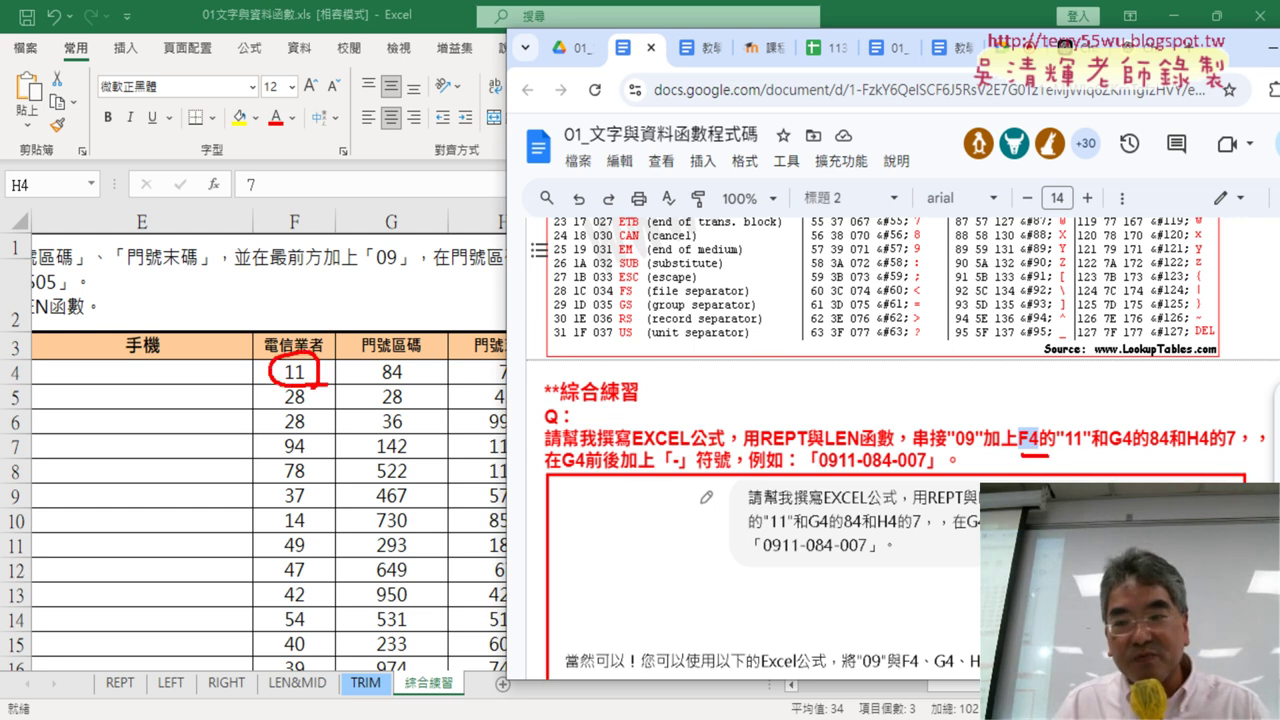
pyautogui.moveTo(302, 321)
pyautogui.mouseDown()
pyautogui.moveTo(1000, 393)
pyautogui.moveTo(952, 408)
pyautogui.mouseUp()
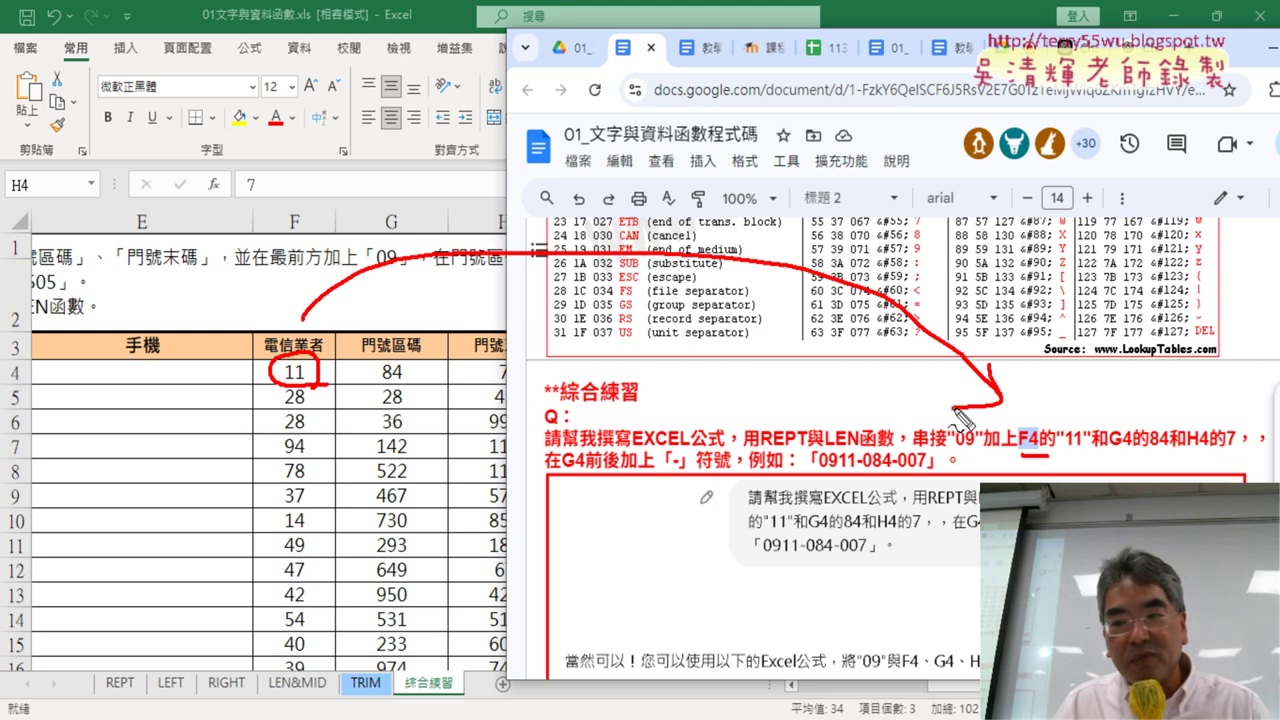
pyautogui.moveTo(1066, 452); pyautogui.dragTo(1085, 450)
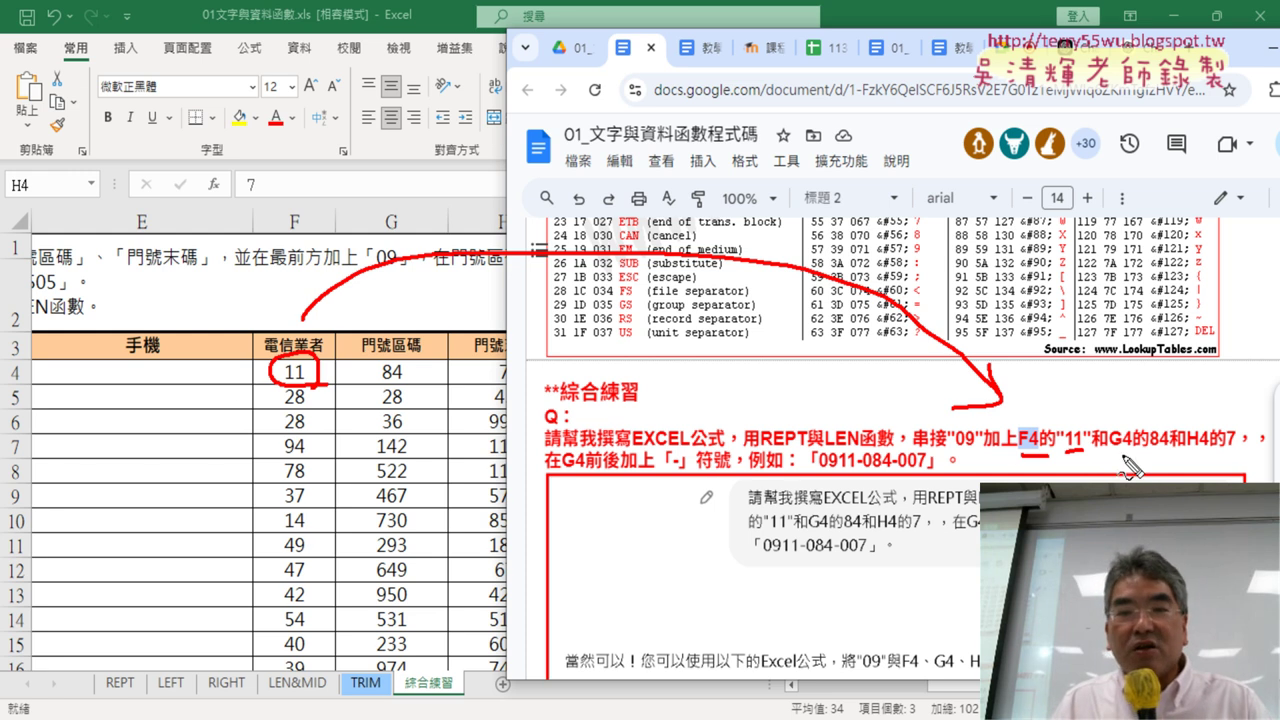
pyautogui.moveTo(405, 395)
pyautogui.mouseDown()
pyautogui.moveTo(435, 372)
pyautogui.moveTo(425, 360)
pyautogui.mouseUp()
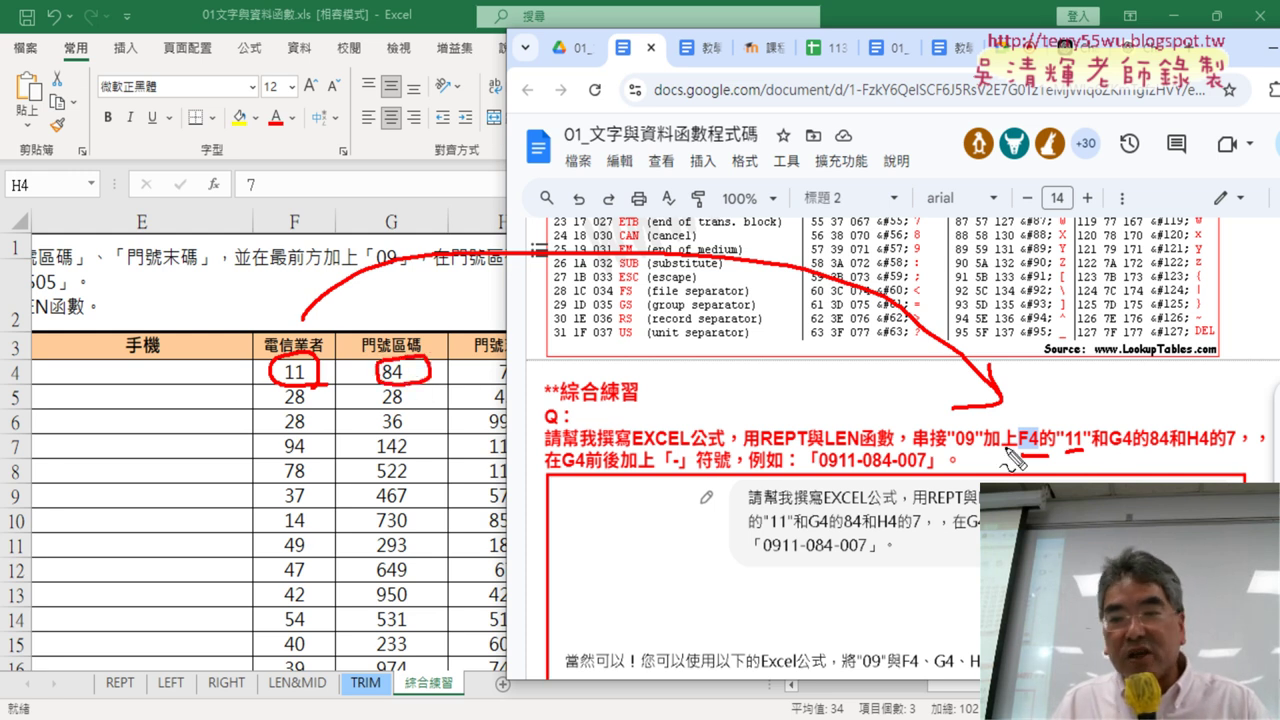
pyautogui.moveTo(1134, 462); pyautogui.dragTo(1168, 447)
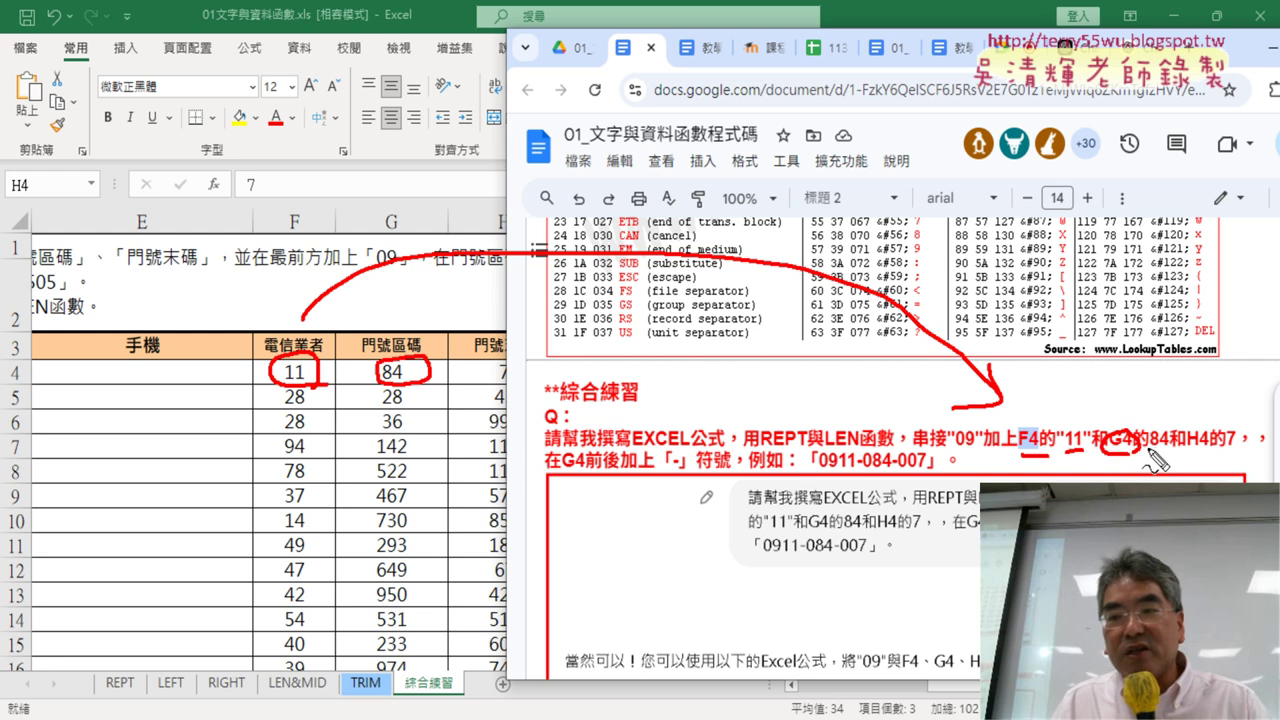
pyautogui.moveTo(432, 336); pyautogui.dragTo(1142, 412)
pyautogui.moveTo(1212, 465); pyautogui.dragTo(1170, 465)
pyautogui.moveTo(532, 380)
pyautogui.mouseDown()
pyautogui.moveTo(515, 395)
pyautogui.moveTo(523, 366)
pyautogui.moveTo(1055, 287)
pyautogui.moveTo(1222, 424)
pyautogui.mouseUp()
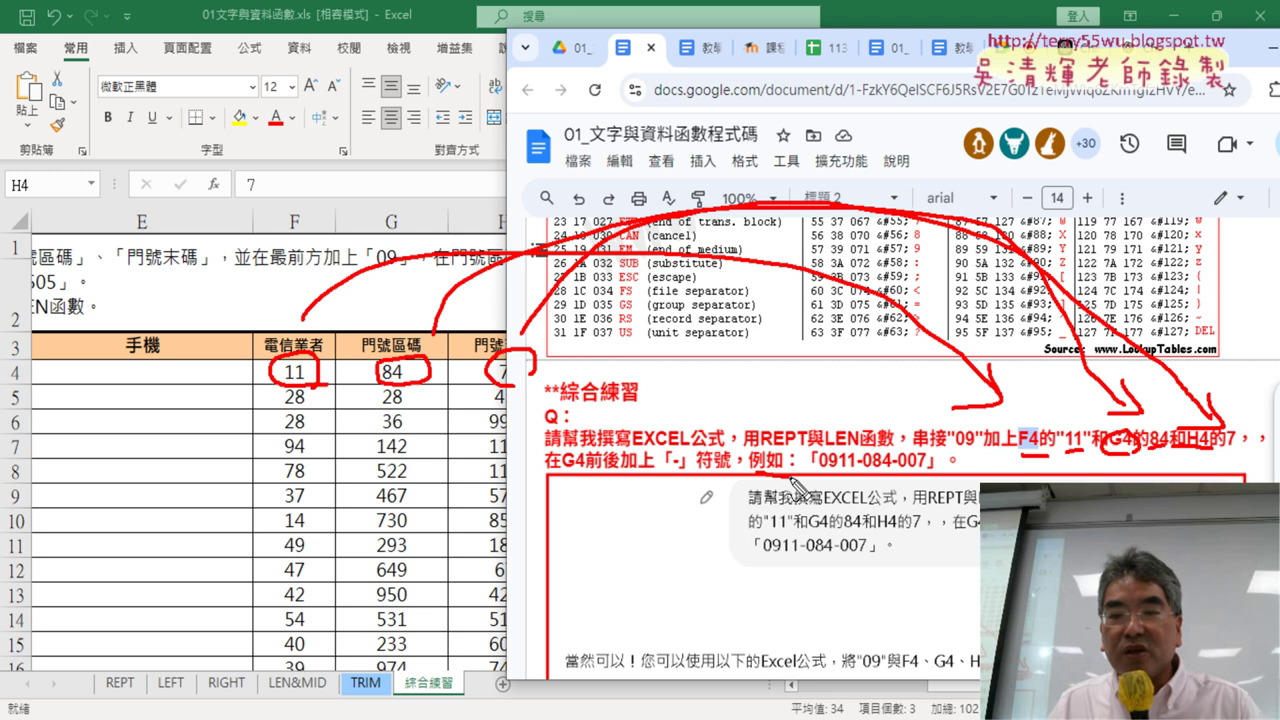
# - Box the word 例如, clear the ink, and select the whole two-line question paragraph
pyautogui.moveTo(797, 455); pyautogui.dragTo(773, 475)
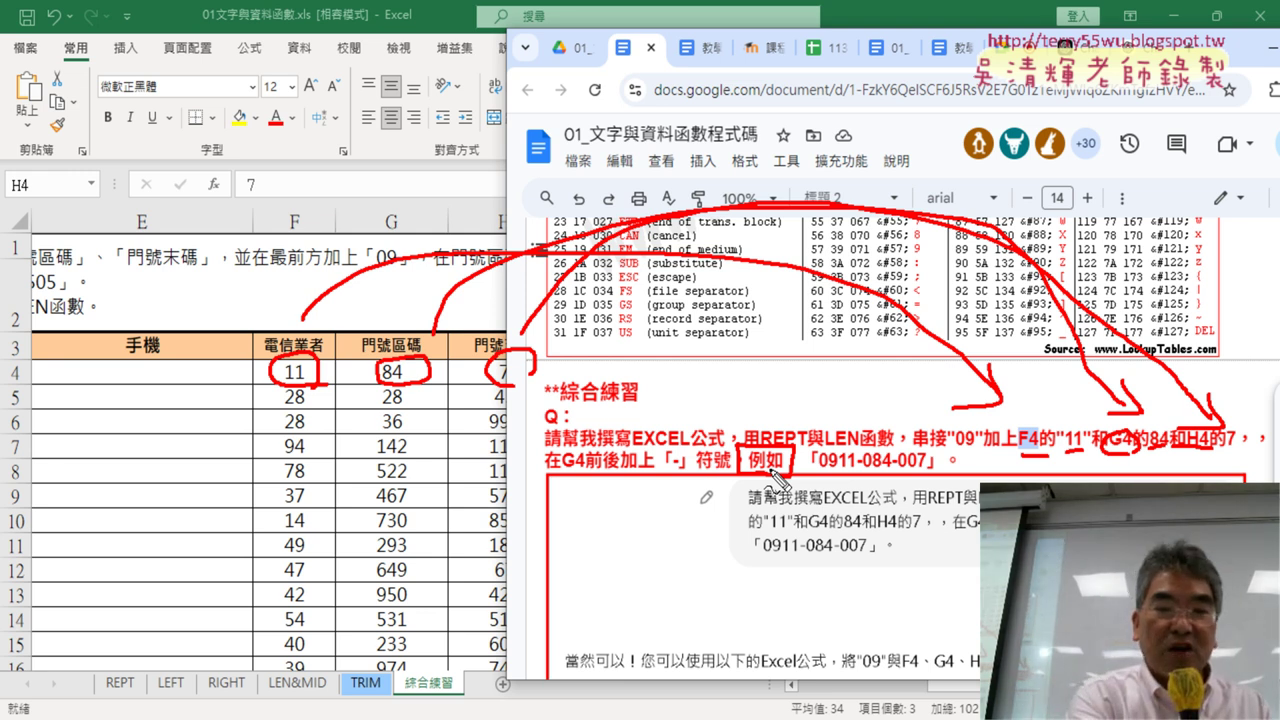
pyautogui.press('Escape')
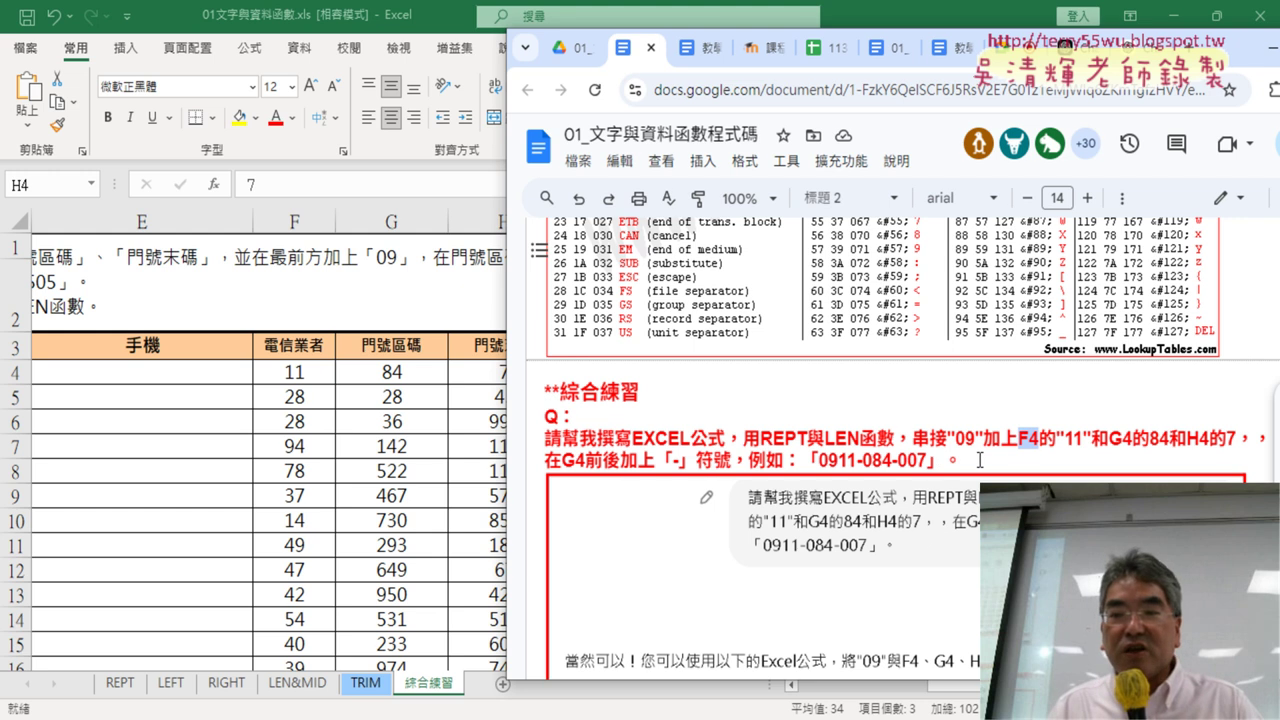
pyautogui.moveTo(980, 460); pyautogui.dragTo(546, 438)
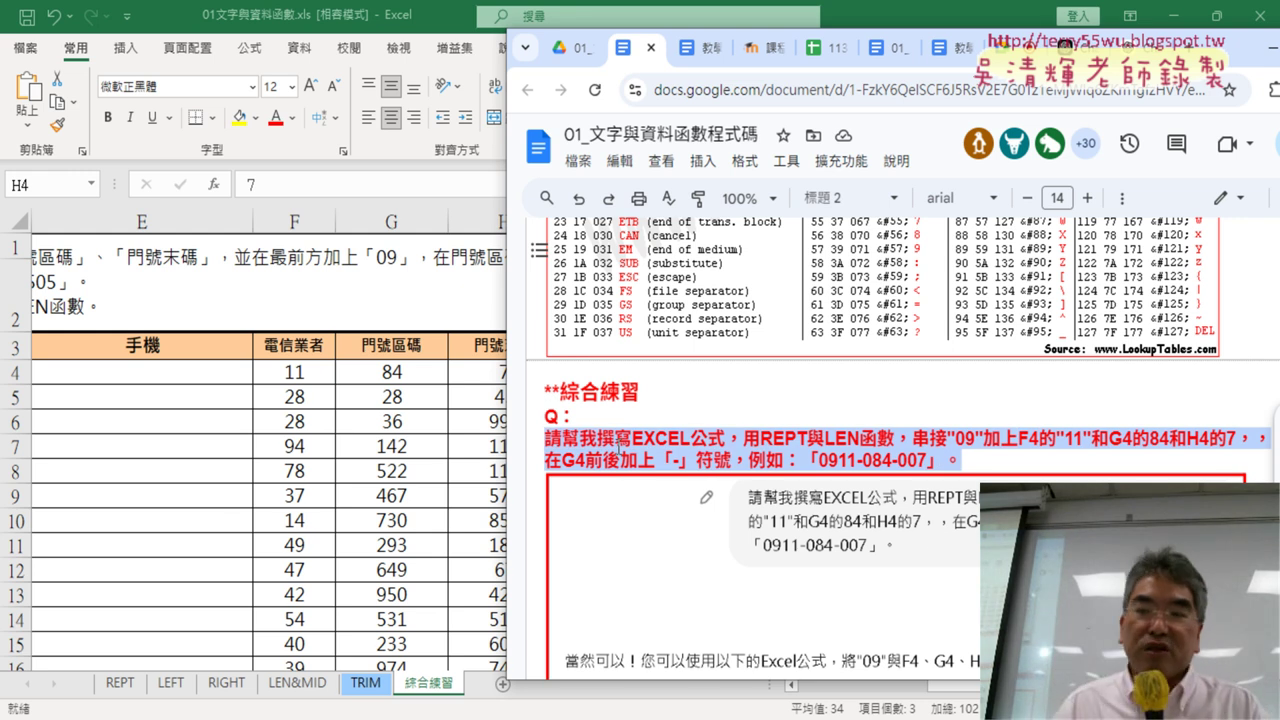
pyautogui.press('super+Up')
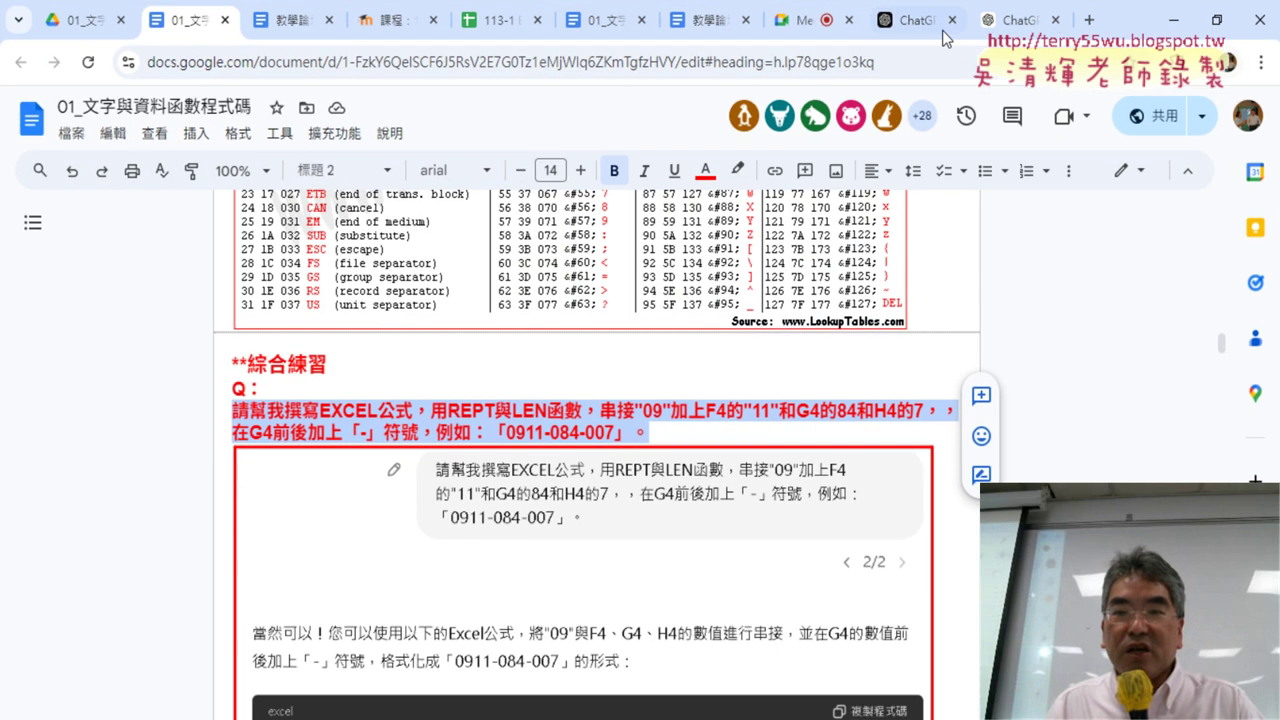
pyautogui.click(1020, 22)
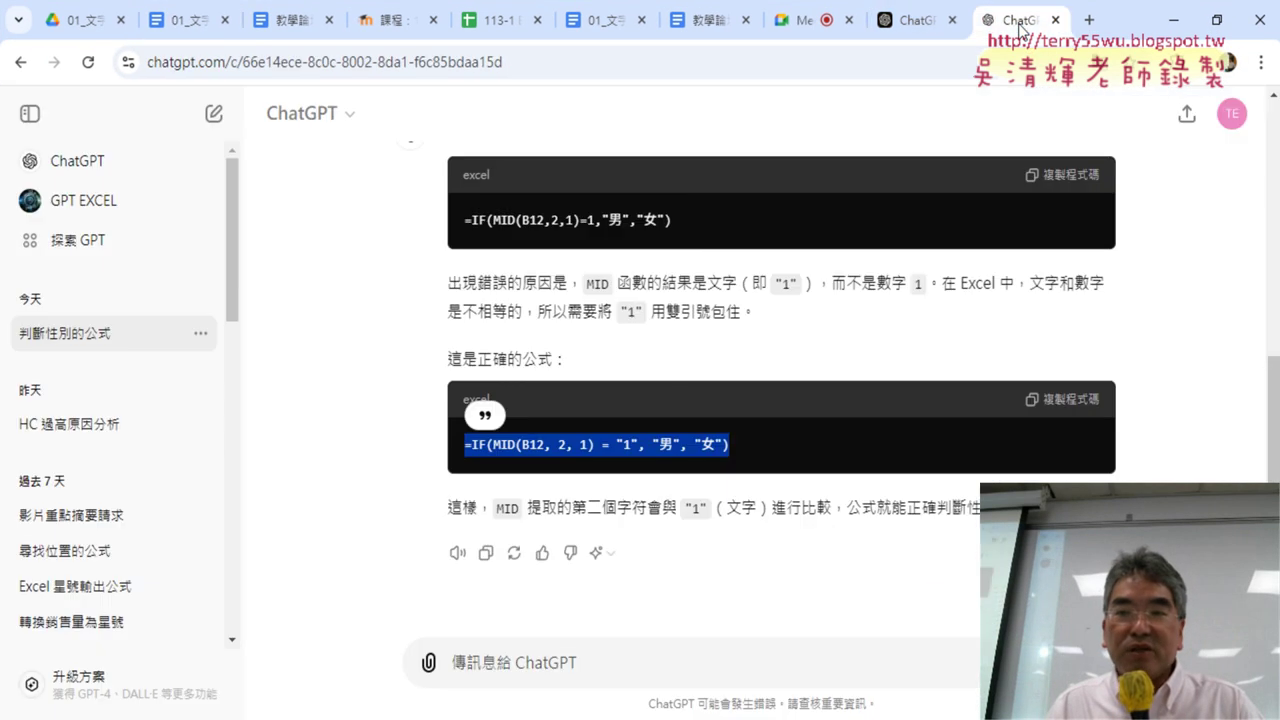
pyautogui.click(555, 660)
pyautogui.hotkey('ctrl', 'v')
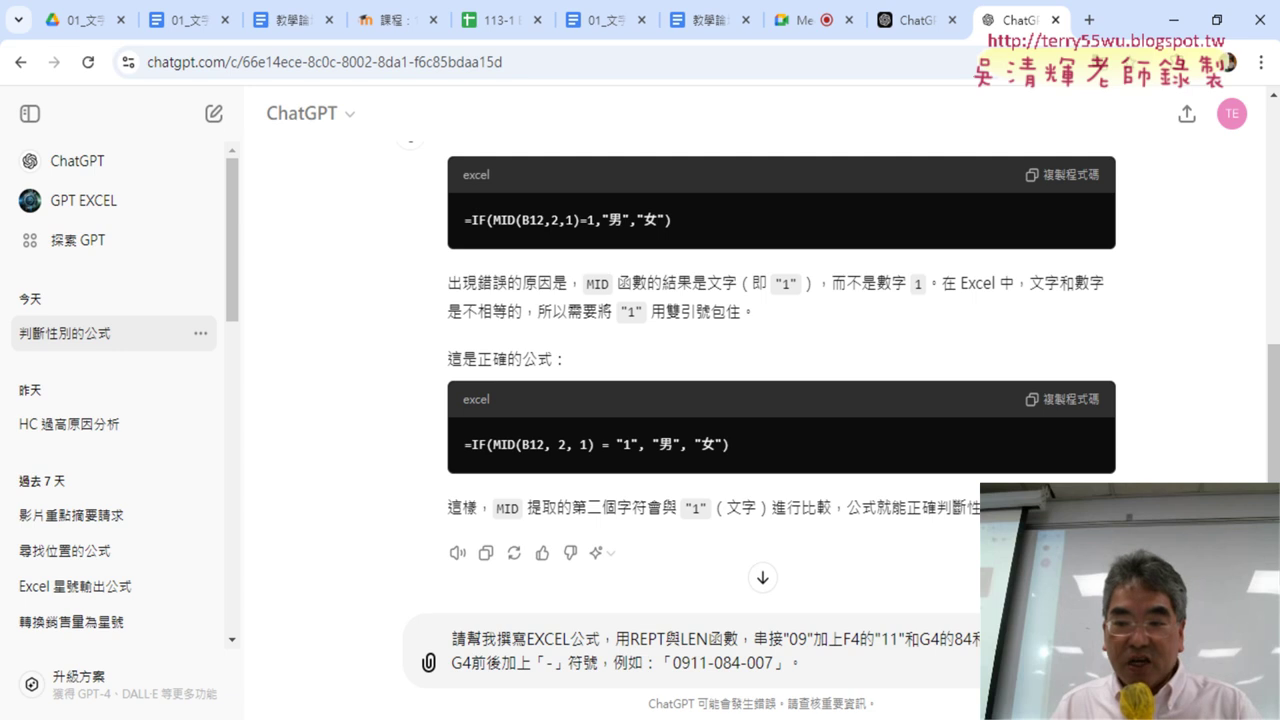
# - Send the request and copy ChatGPT's returned REPT/LEN phone formula, then minimise the browser
pyautogui.press('Return')
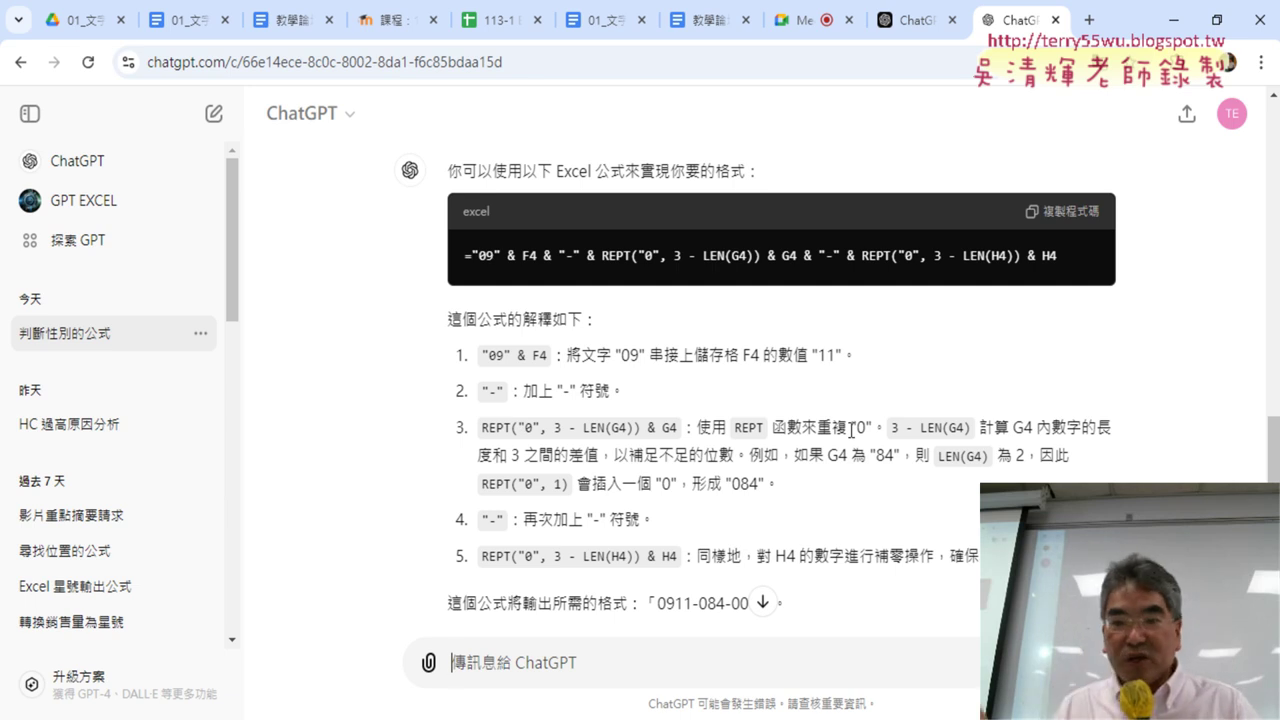
pyautogui.moveTo(891, 433); pyautogui.dragTo(949, 425)
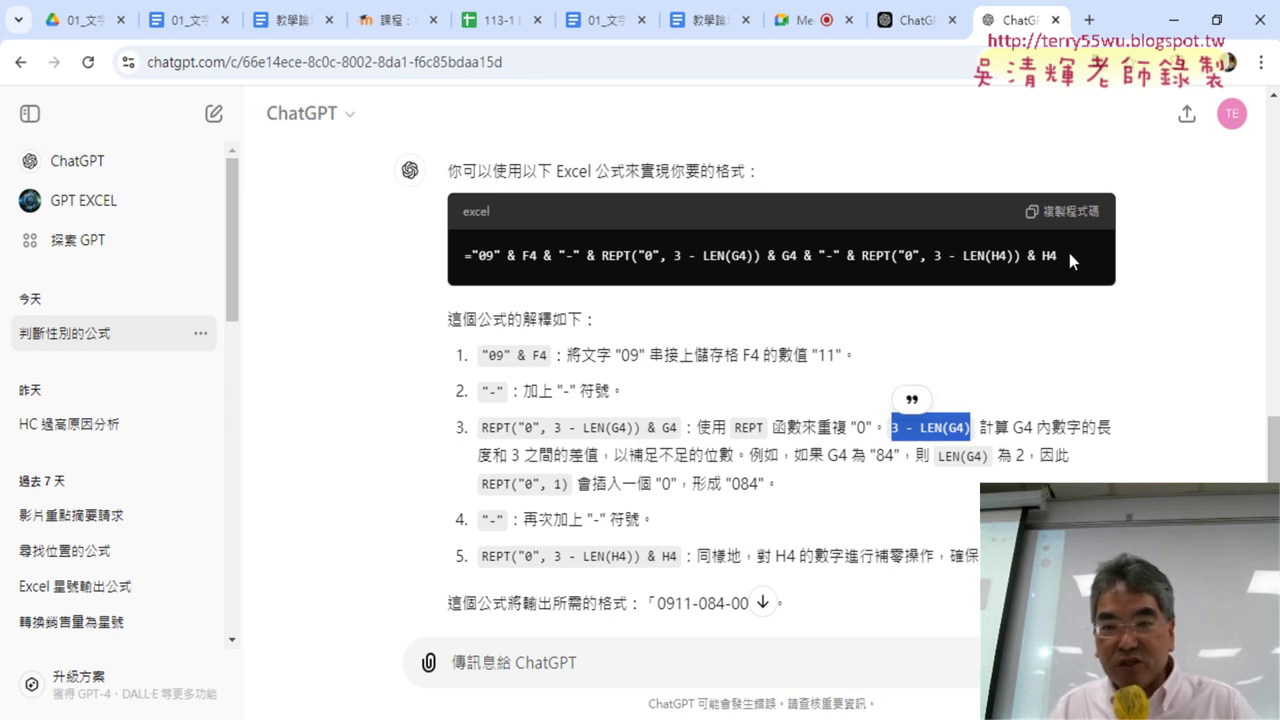
pyautogui.moveTo(1070, 260); pyautogui.dragTo(462, 252)
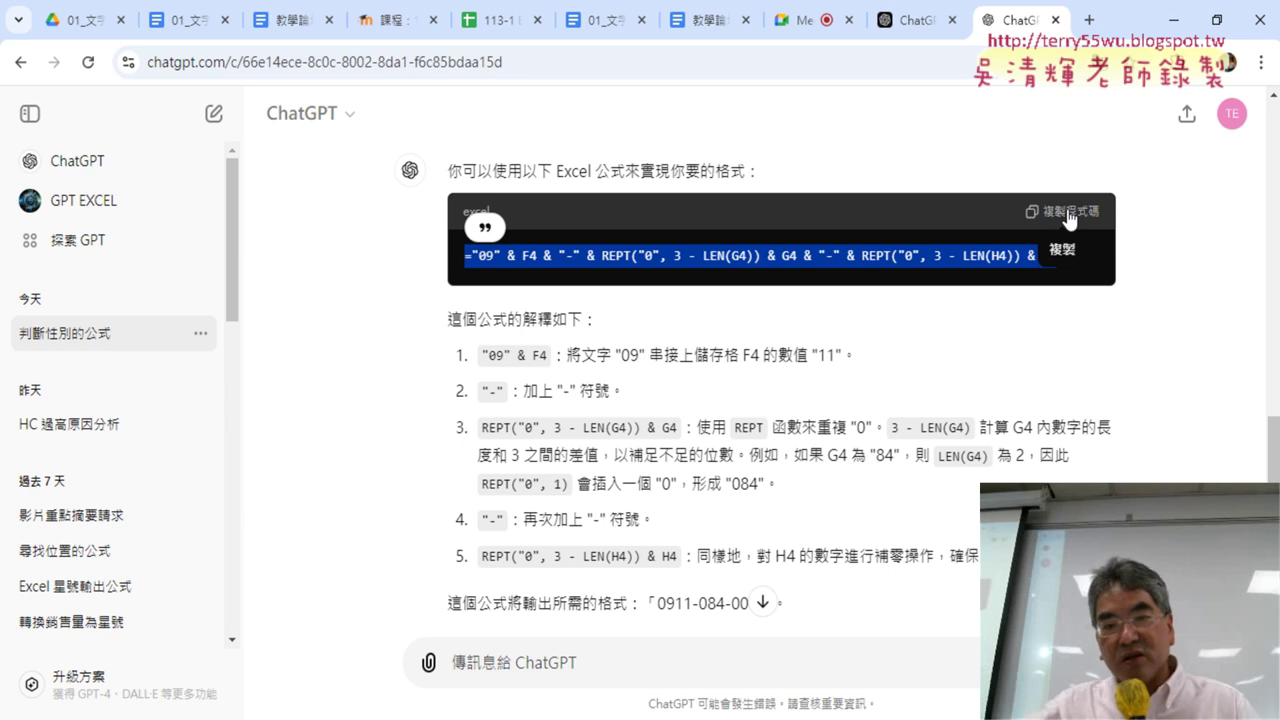
pyautogui.rightClick(920, 262)
pyautogui.click(686, 280)
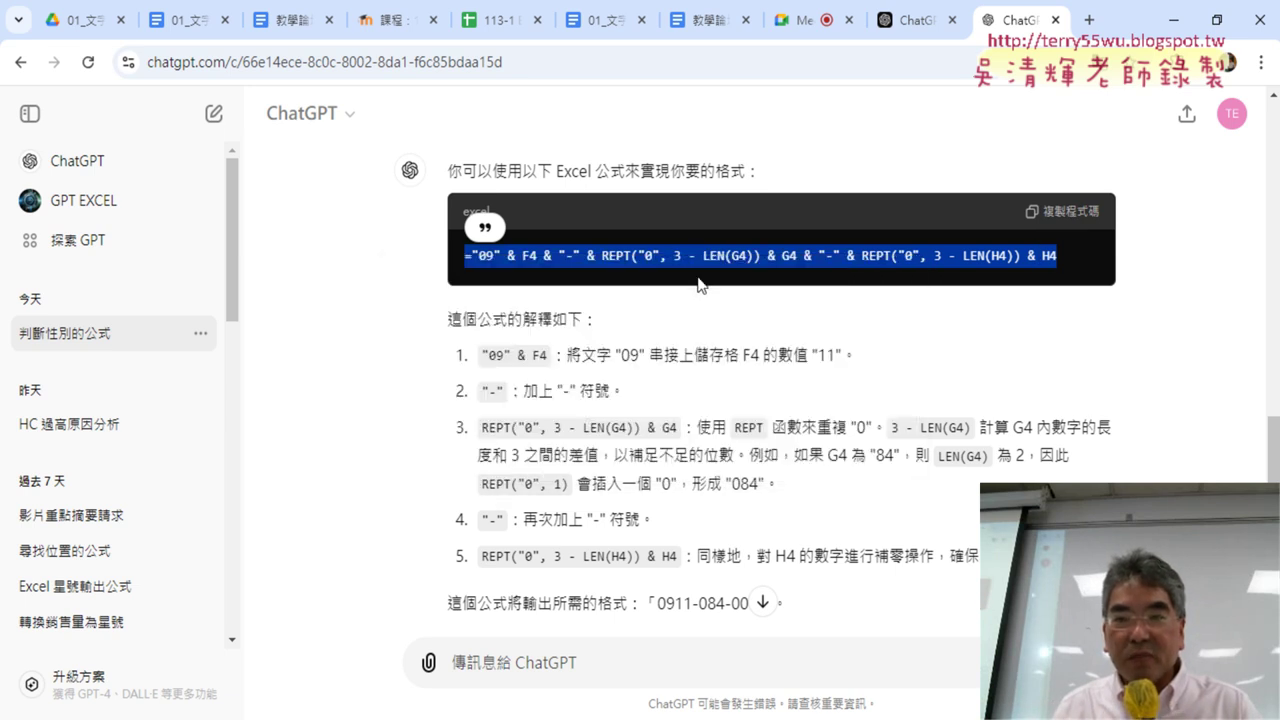
pyautogui.click(1174, 20)
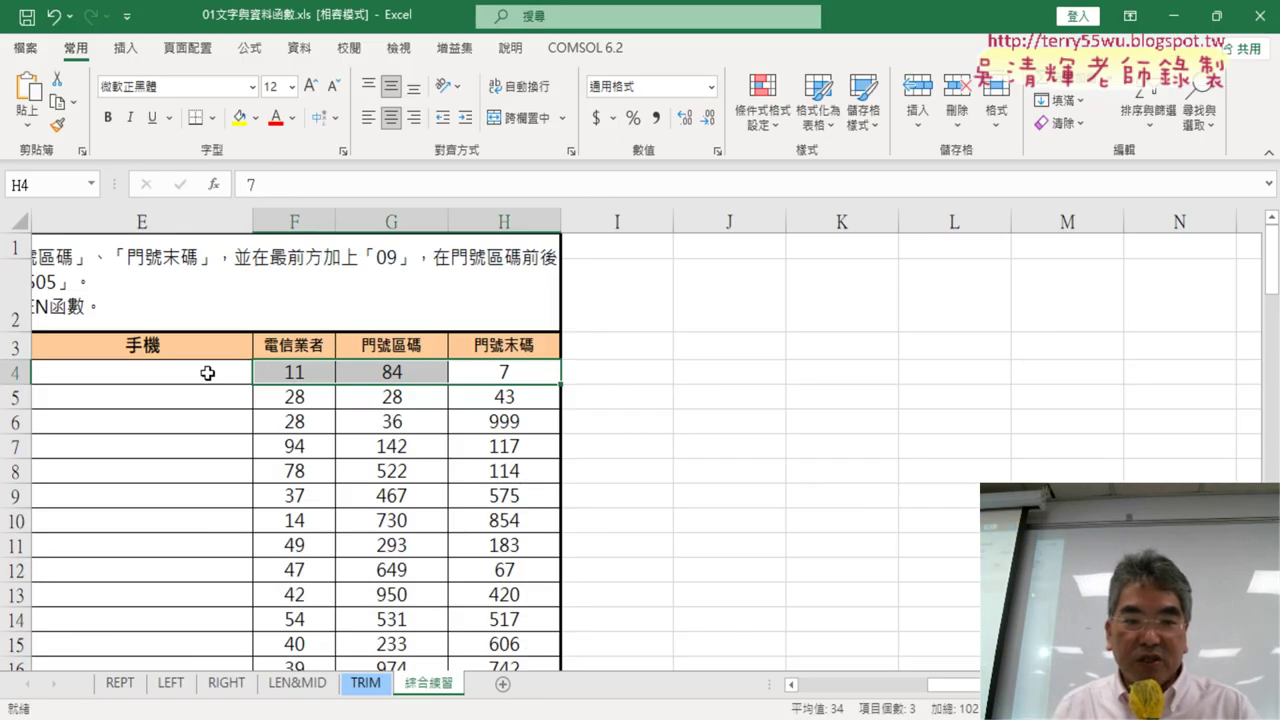
pyautogui.click(200, 372)
pyautogui.moveTo(955, 685); pyautogui.dragTo(825, 685)
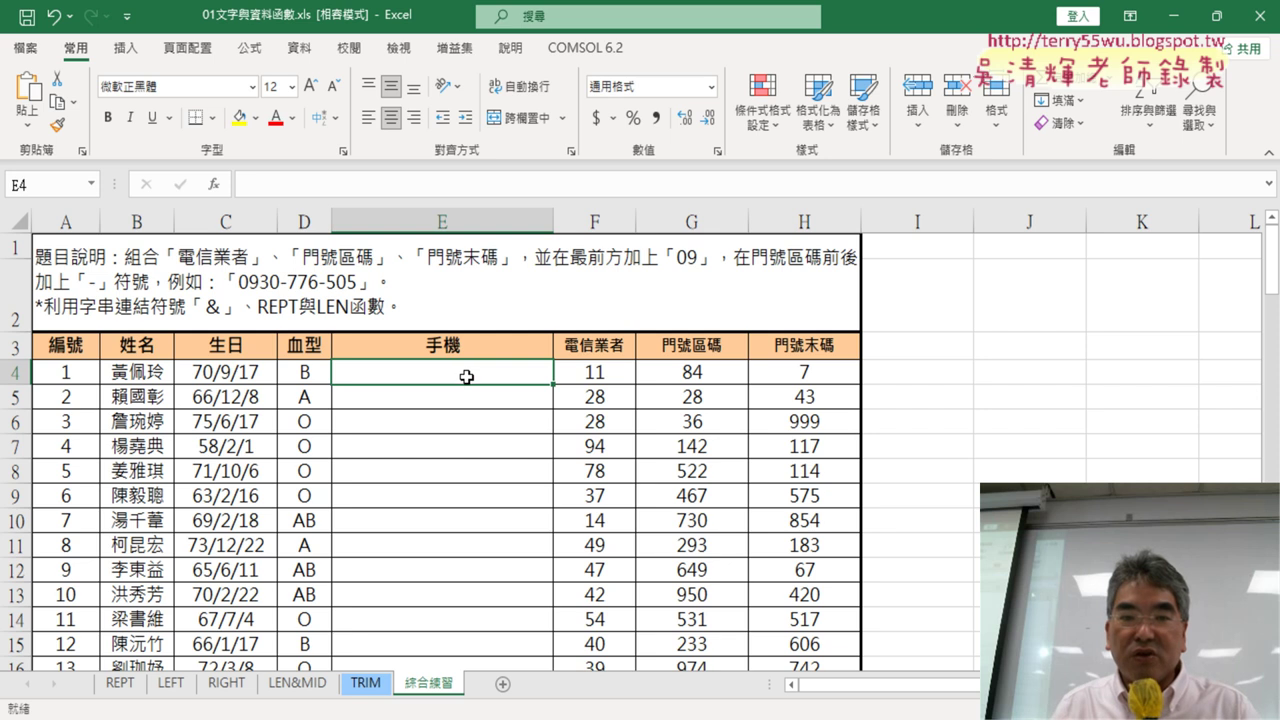
pyautogui.click(342, 187)
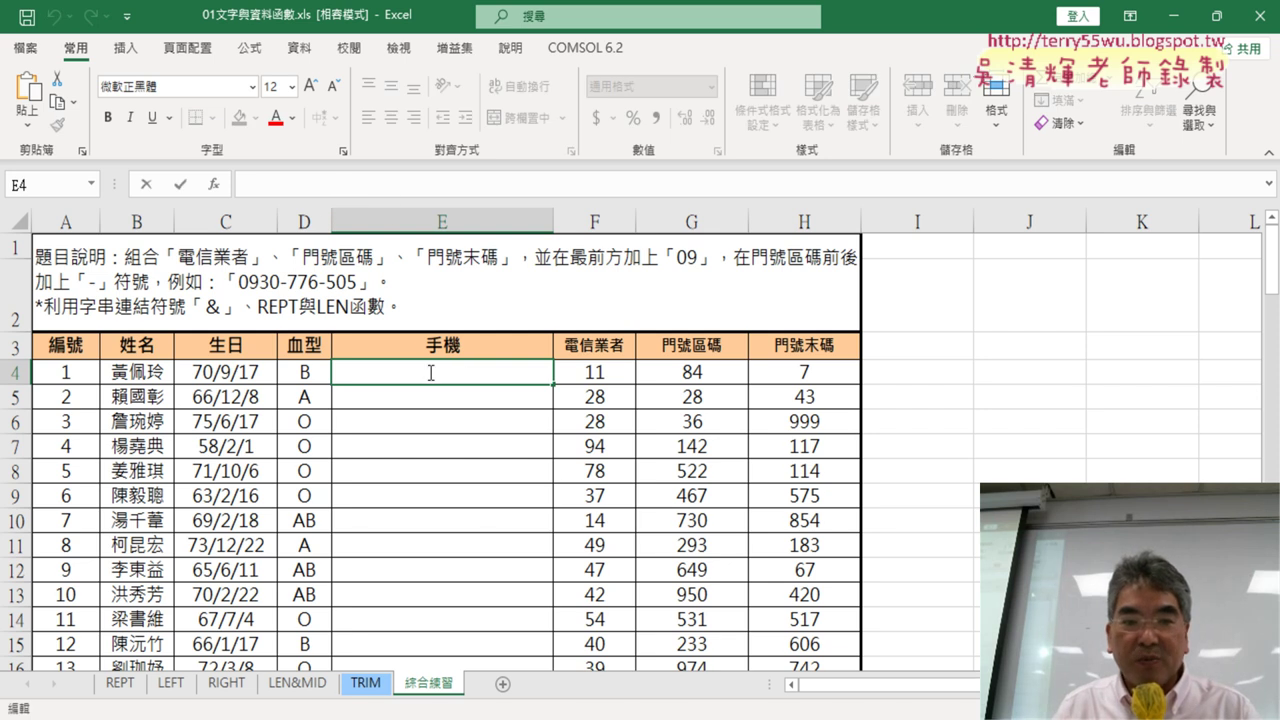
pyautogui.rightClick(337, 185)
pyautogui.click(383, 286)
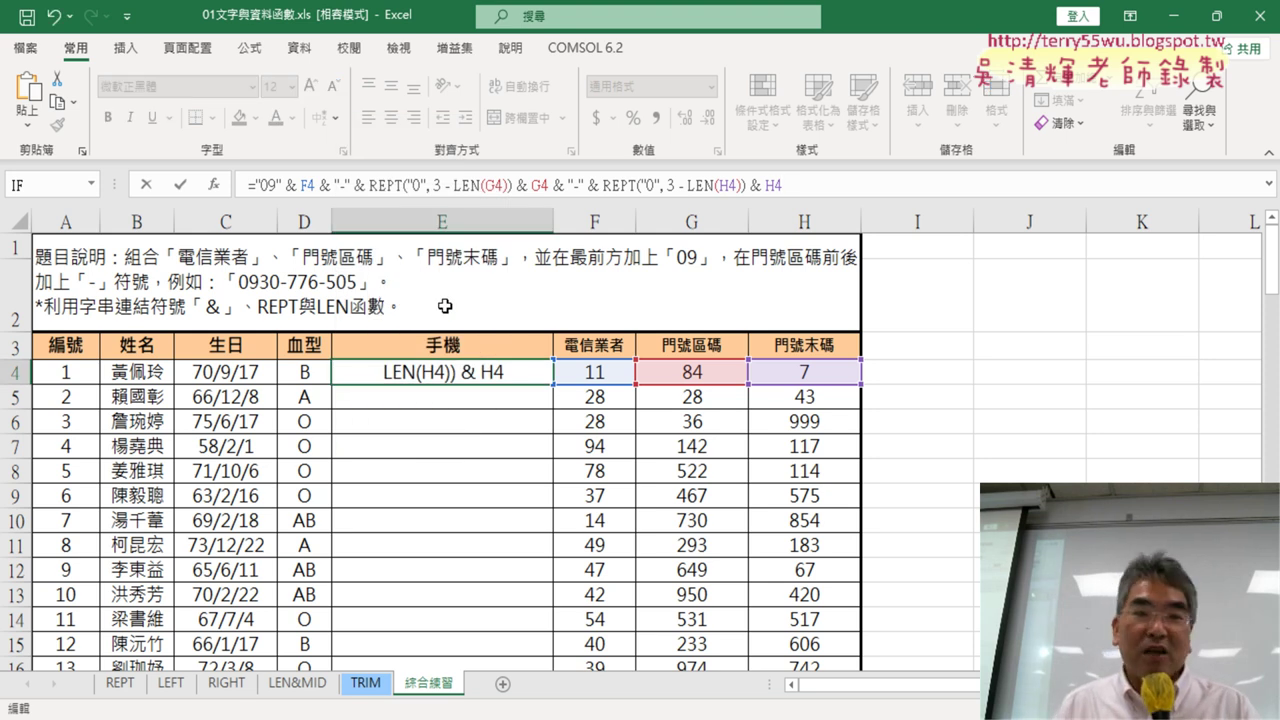
pyautogui.click(181, 186)
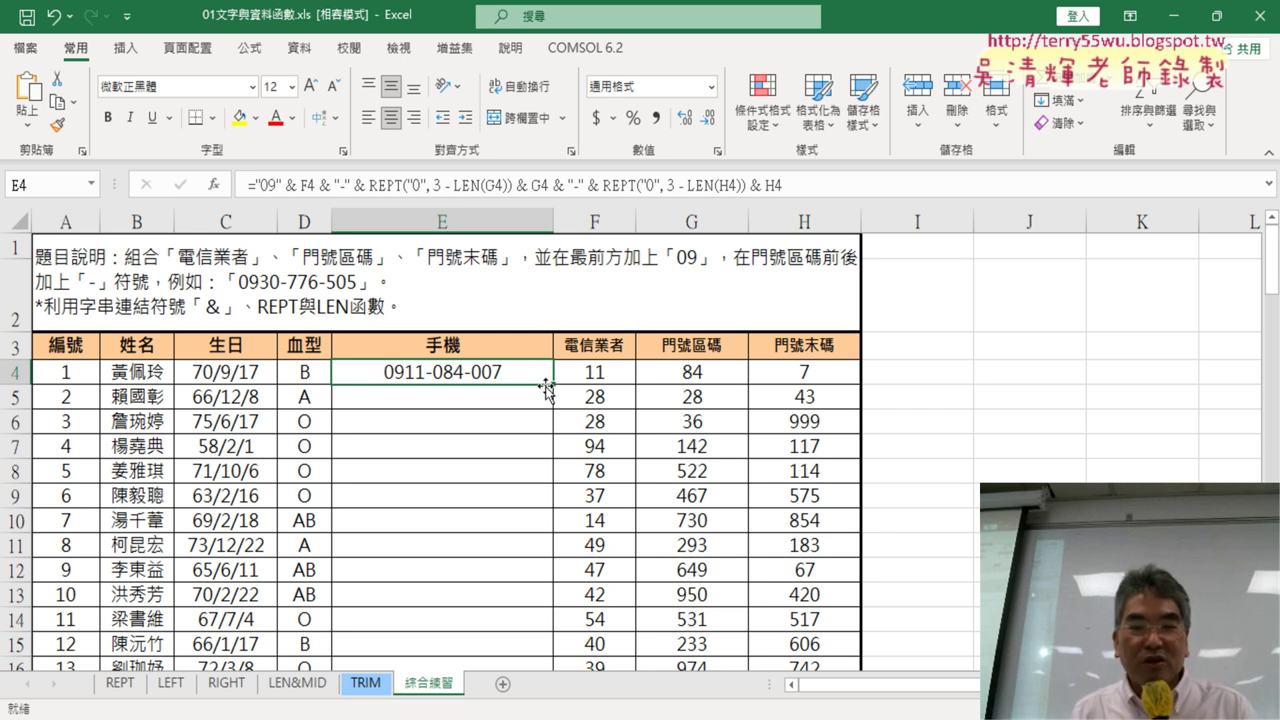
# - Fill E4's phone formula down column E and check that it reaches row 103
pyautogui.moveTo(553, 386)
pyautogui.mouseDown()
pyautogui.moveTo(549, 655)
pyautogui.moveTo(564, 604)
pyautogui.moveTo(536, 390)
pyautogui.mouseUp()
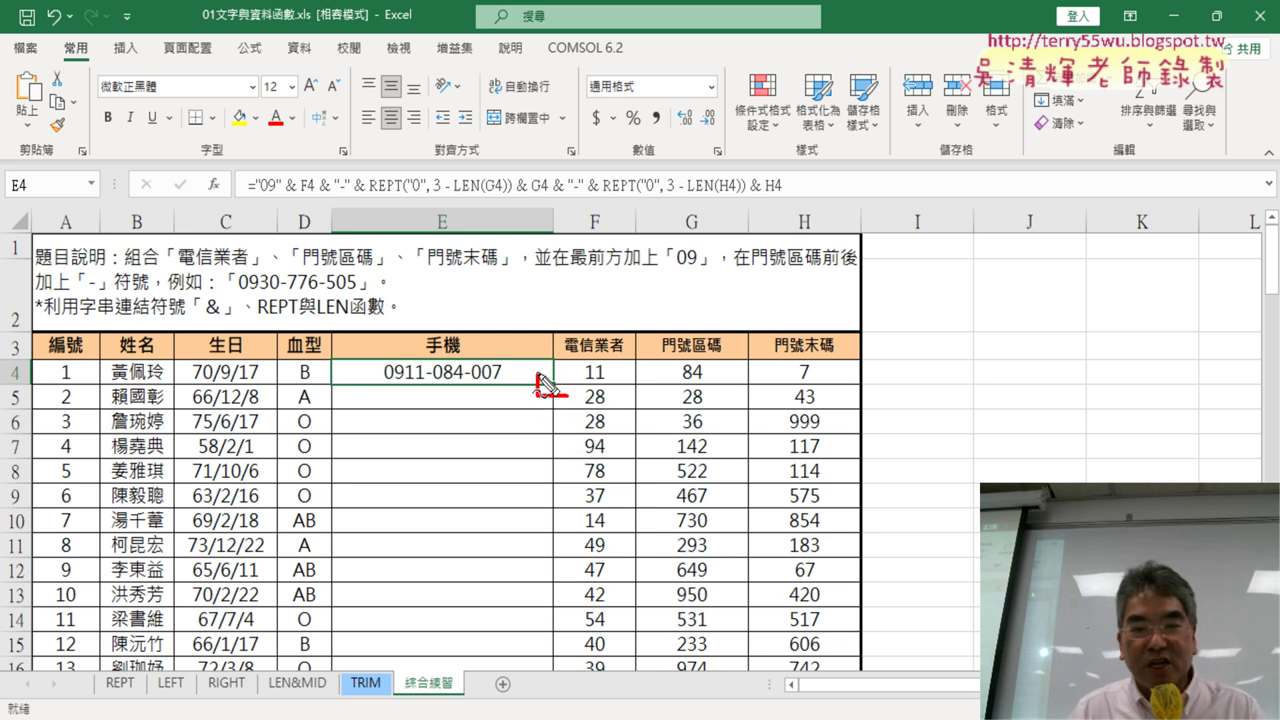
pyautogui.moveTo(575, 375); pyautogui.dragTo(577, 395)
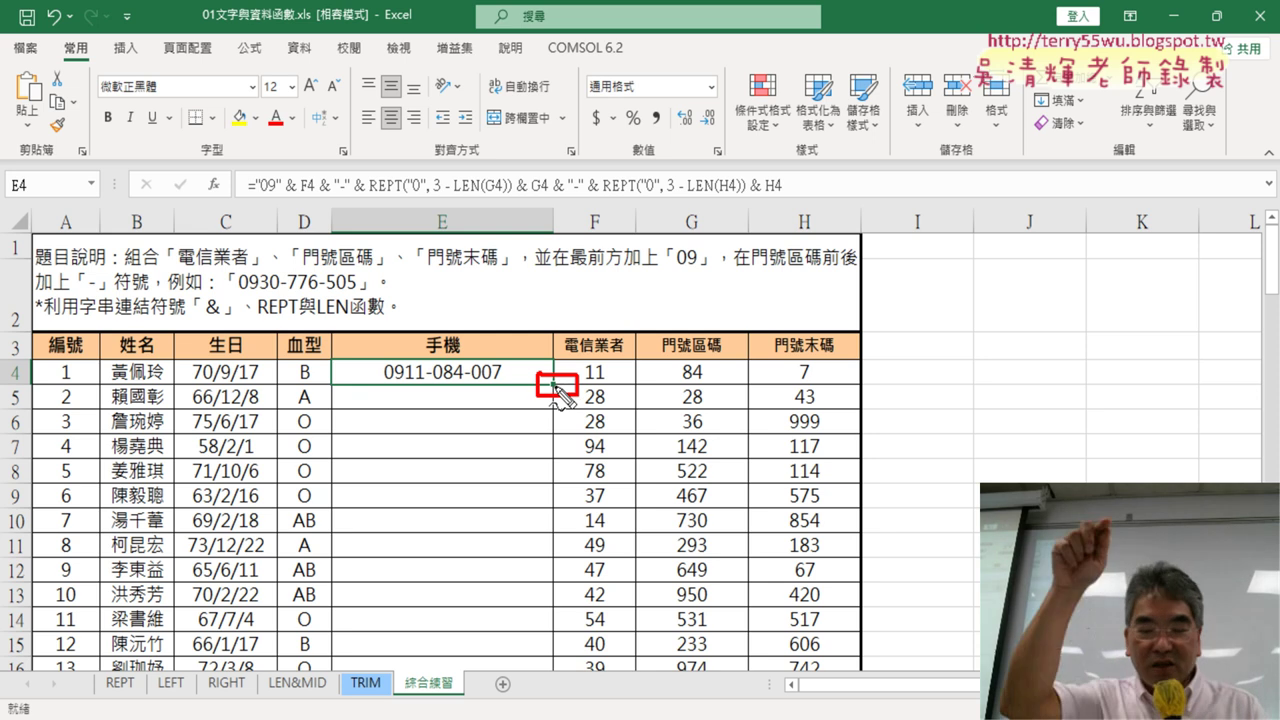
pyautogui.press('Escape')
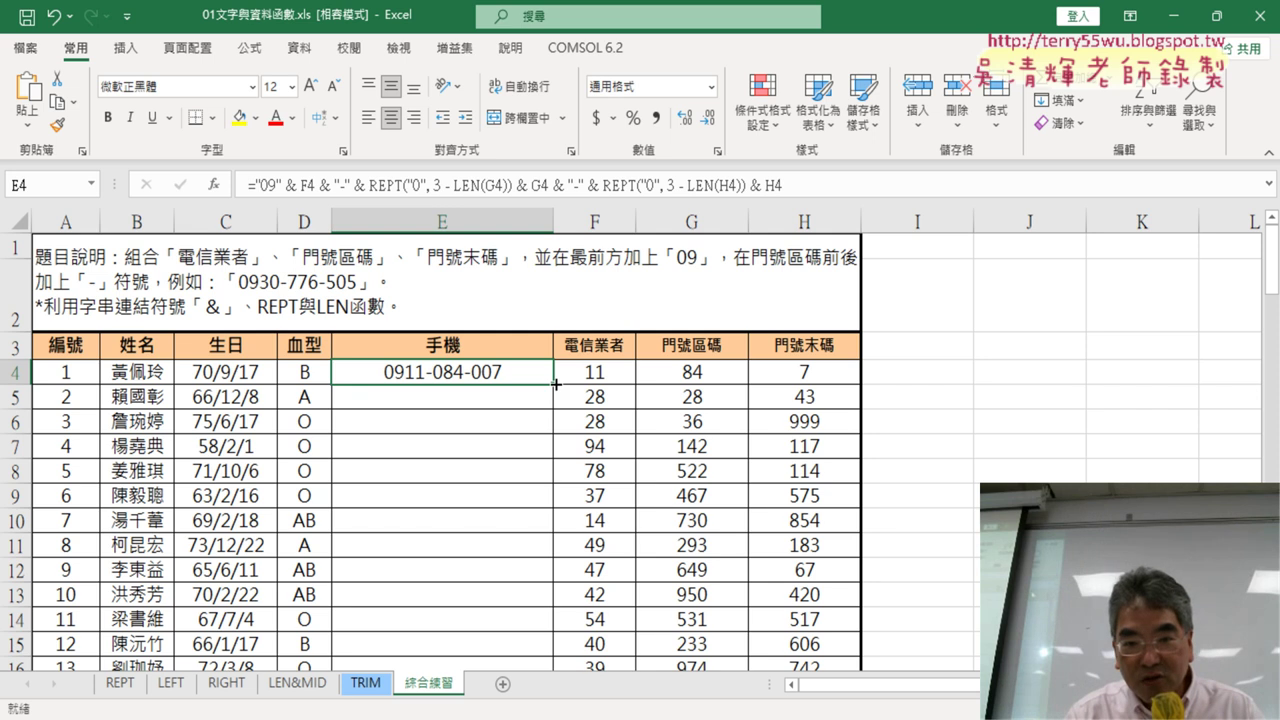
pyautogui.doubleClick(555, 383)
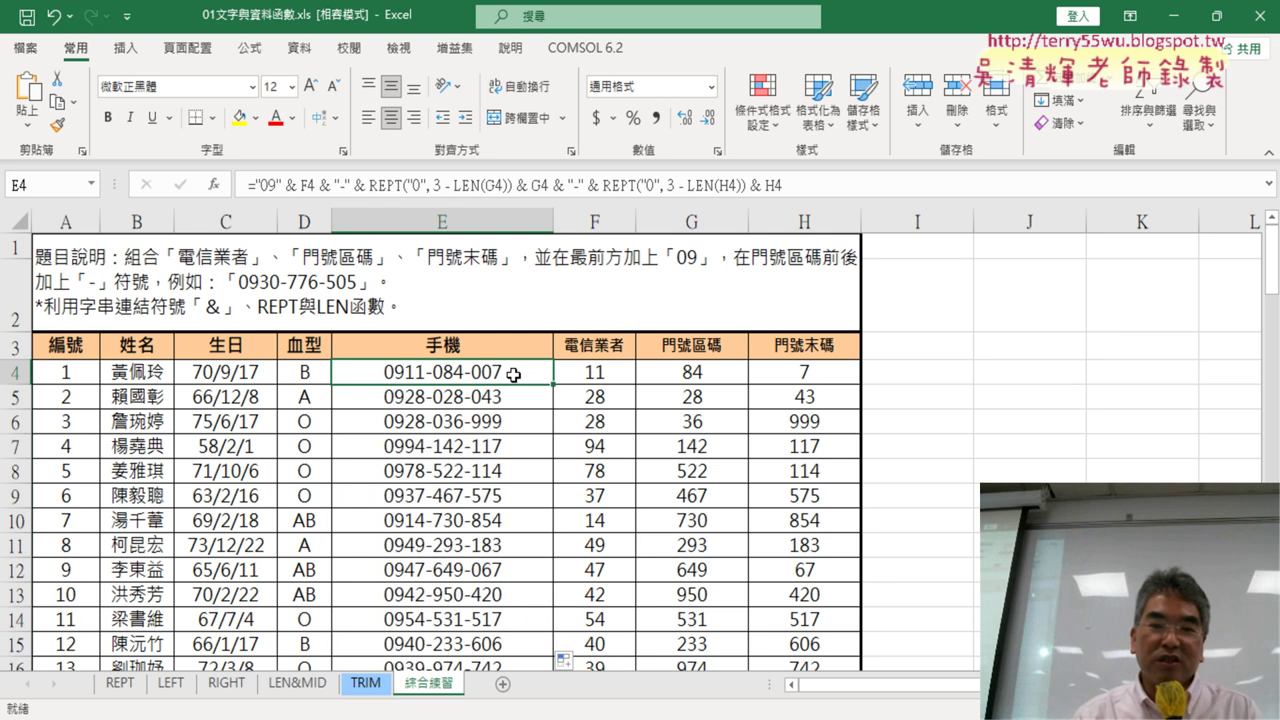
pyautogui.click(513, 374)
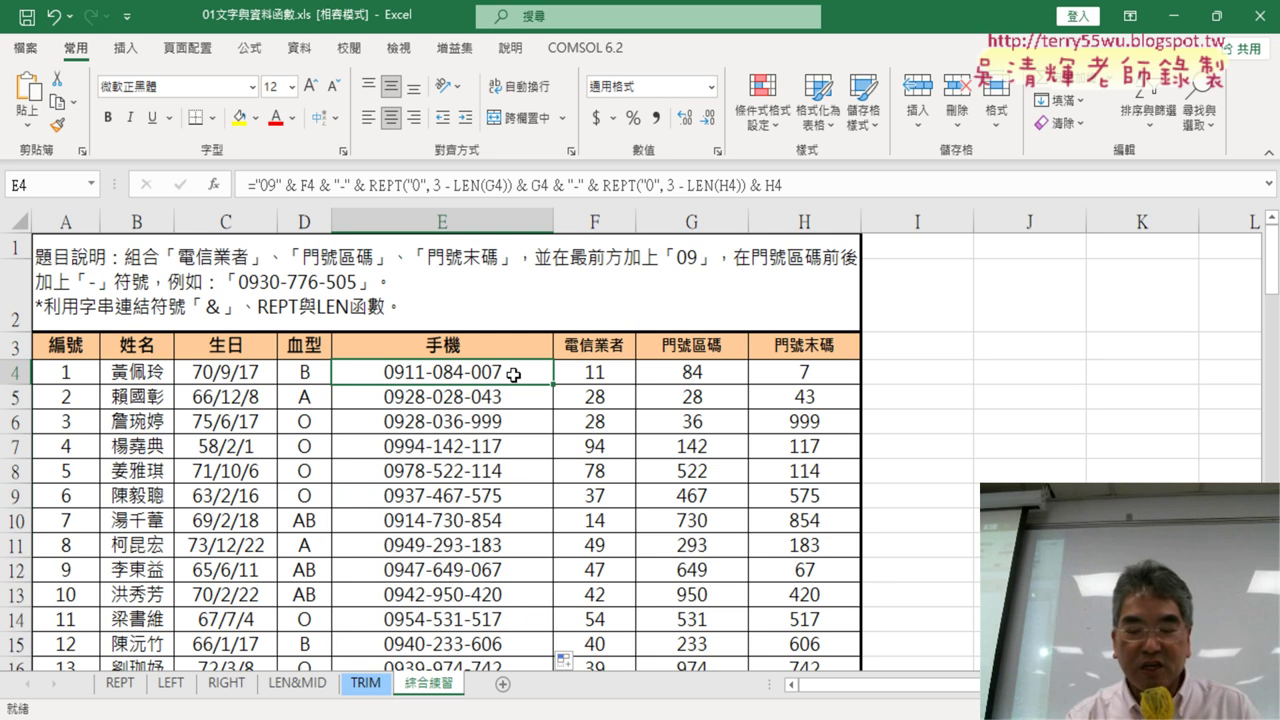
pyautogui.hotkey('ctrl', 'Down')
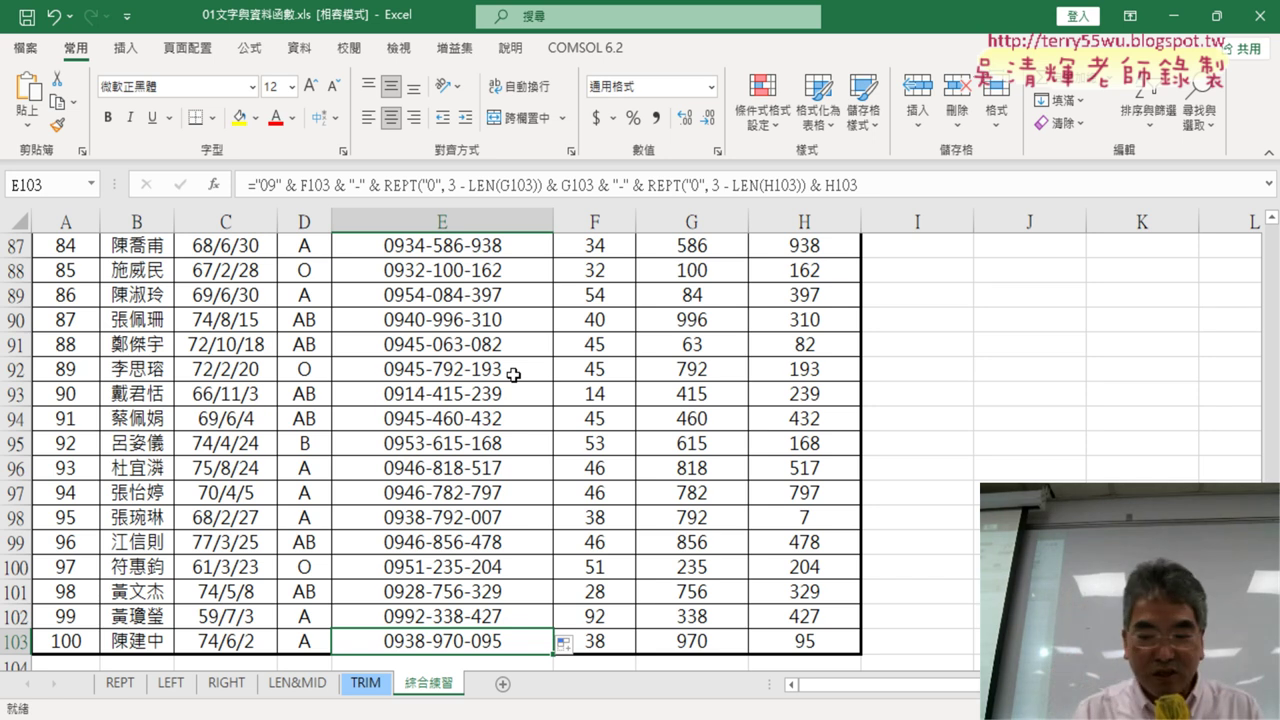
pyautogui.hotkey('ctrl', 'Up')
# - Reselect E4 and fill the formula down column E again to the end of the data
pyautogui.click(518, 280)
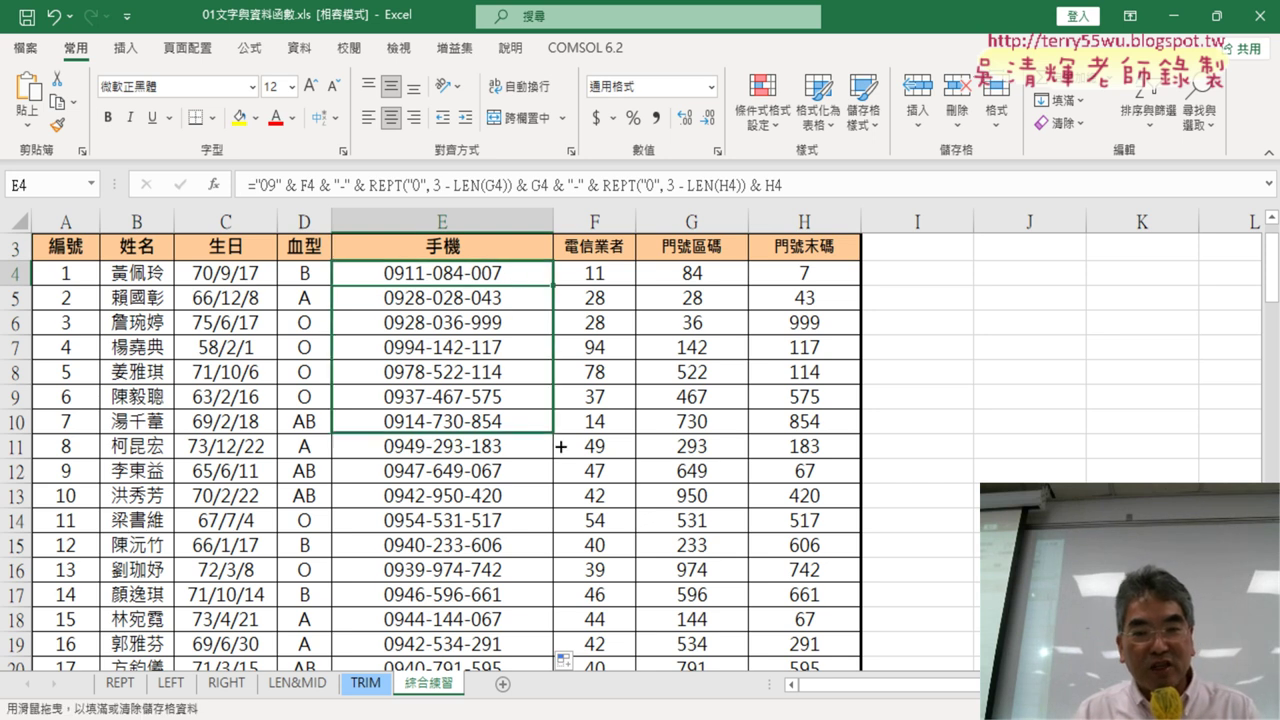
pyautogui.moveTo(556, 288)
pyautogui.mouseDown()
pyautogui.moveTo(552, 630)
pyautogui.moveTo(490, 3)
pyautogui.moveTo(550, 525)
pyautogui.moveTo(506, 369)
pyautogui.mouseUp()
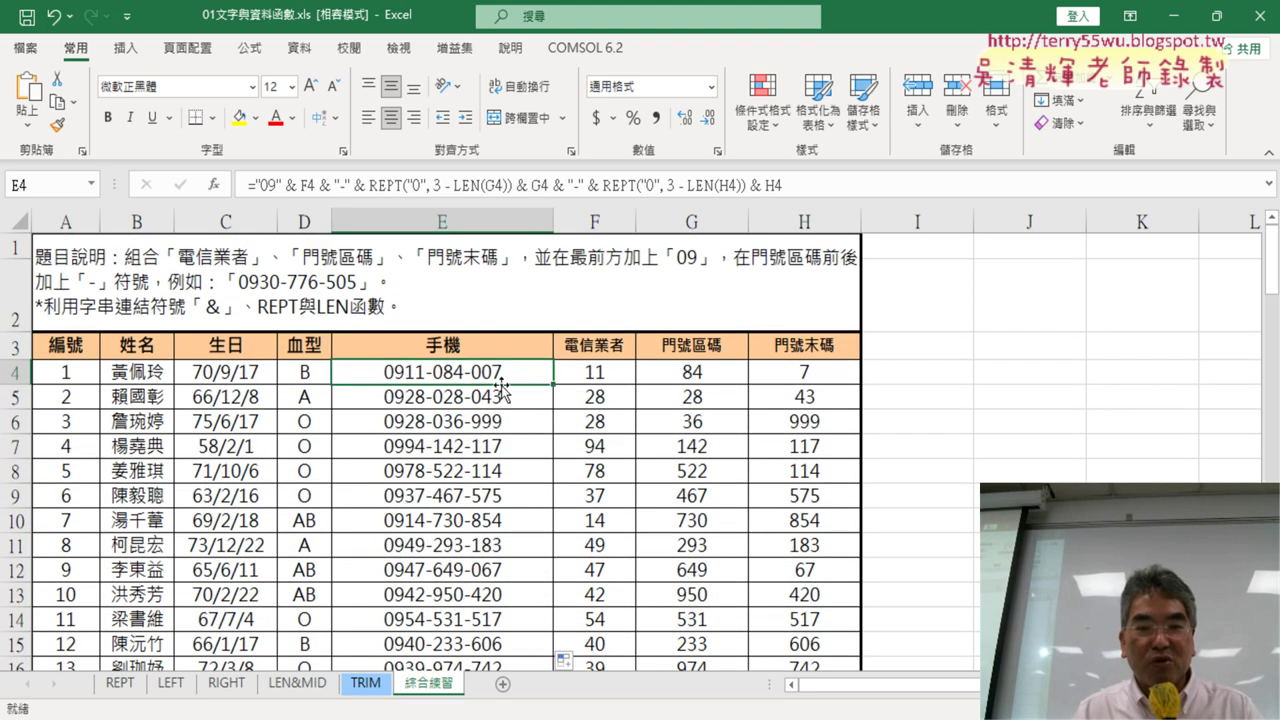
pyautogui.doubleClick(555, 383)
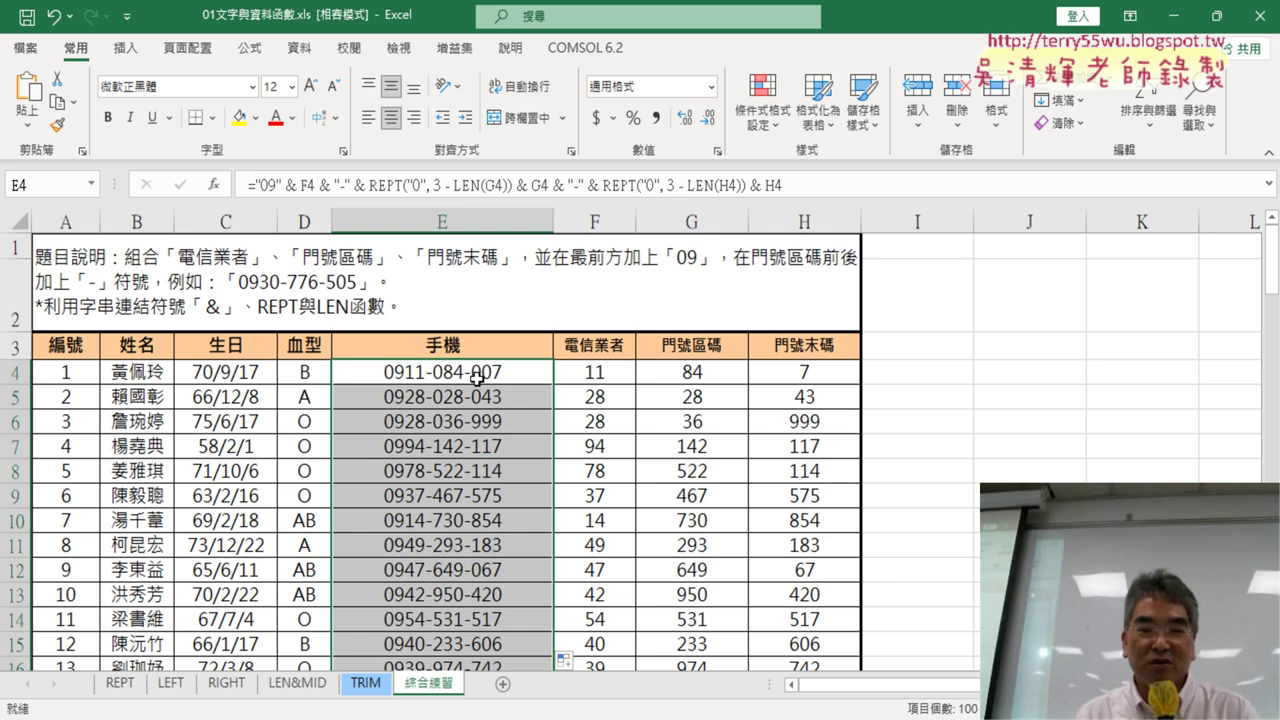
pyautogui.click(477, 378)
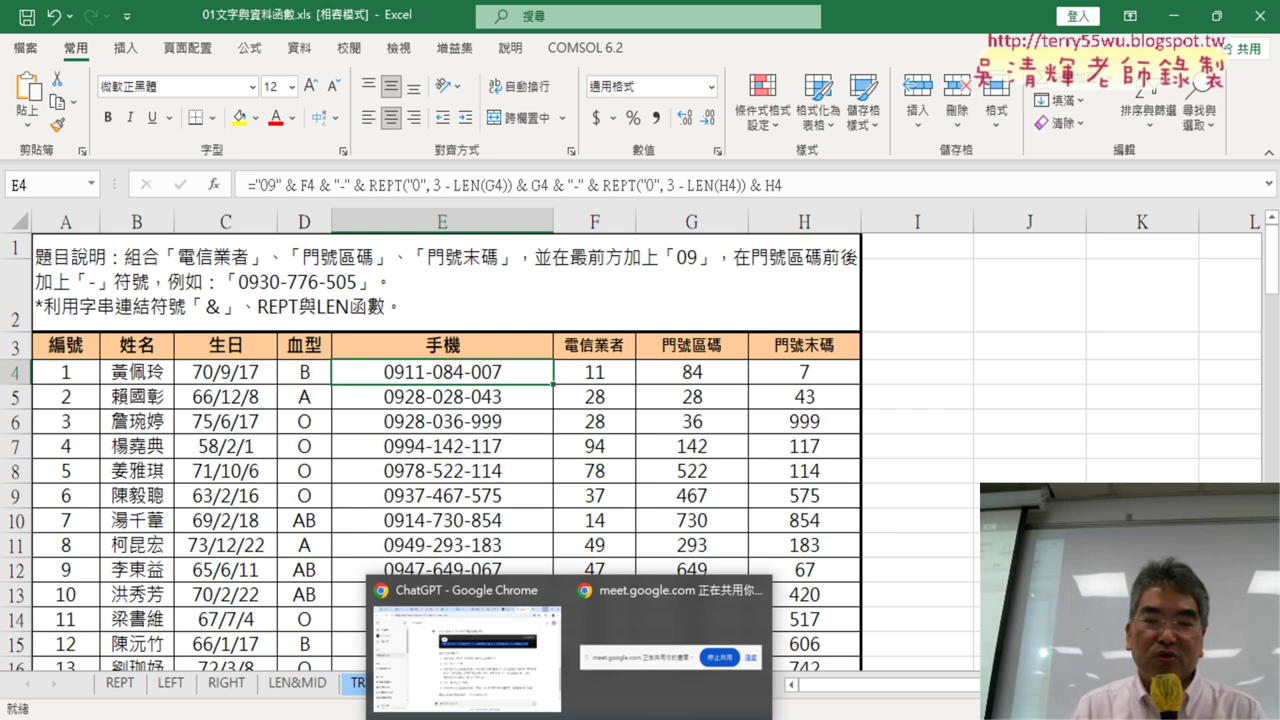
# - Leave the ChatGPT reply and return to the 01_文字與資料函數程式碼 notes in Google Docs
pyautogui.click(521, 692)
pyautogui.click(995, 276)
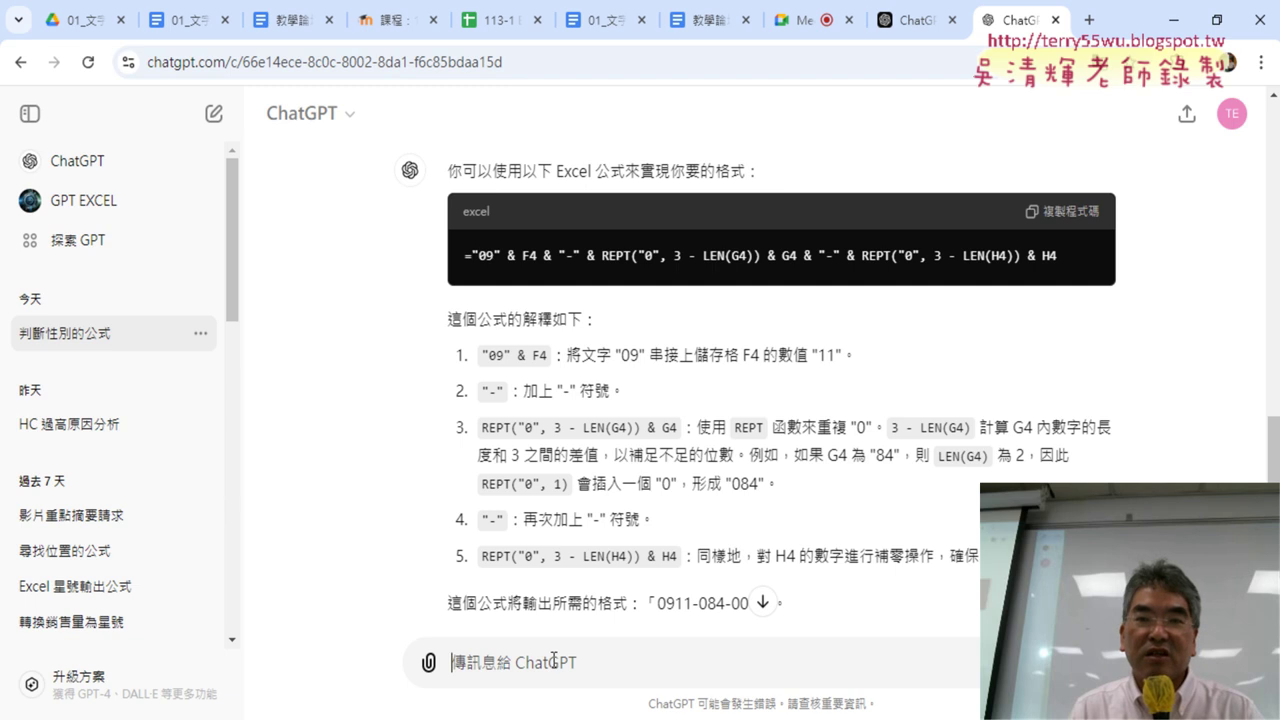
pyautogui.click(187, 20)
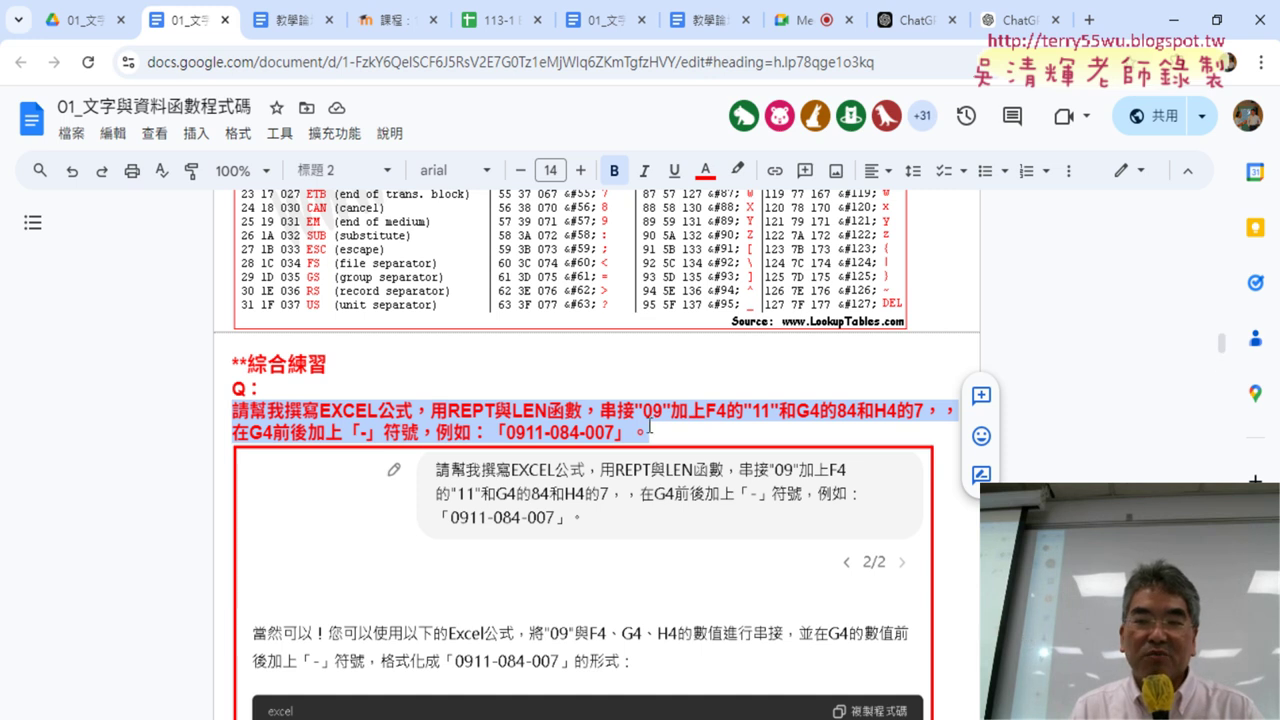
# - Copy the red REPT/LEN question paragraph and return to the ChatGPT conversation
pyautogui.moveTo(640, 432); pyautogui.dragTo(590, 432)
pyautogui.tripleClick(590, 432)
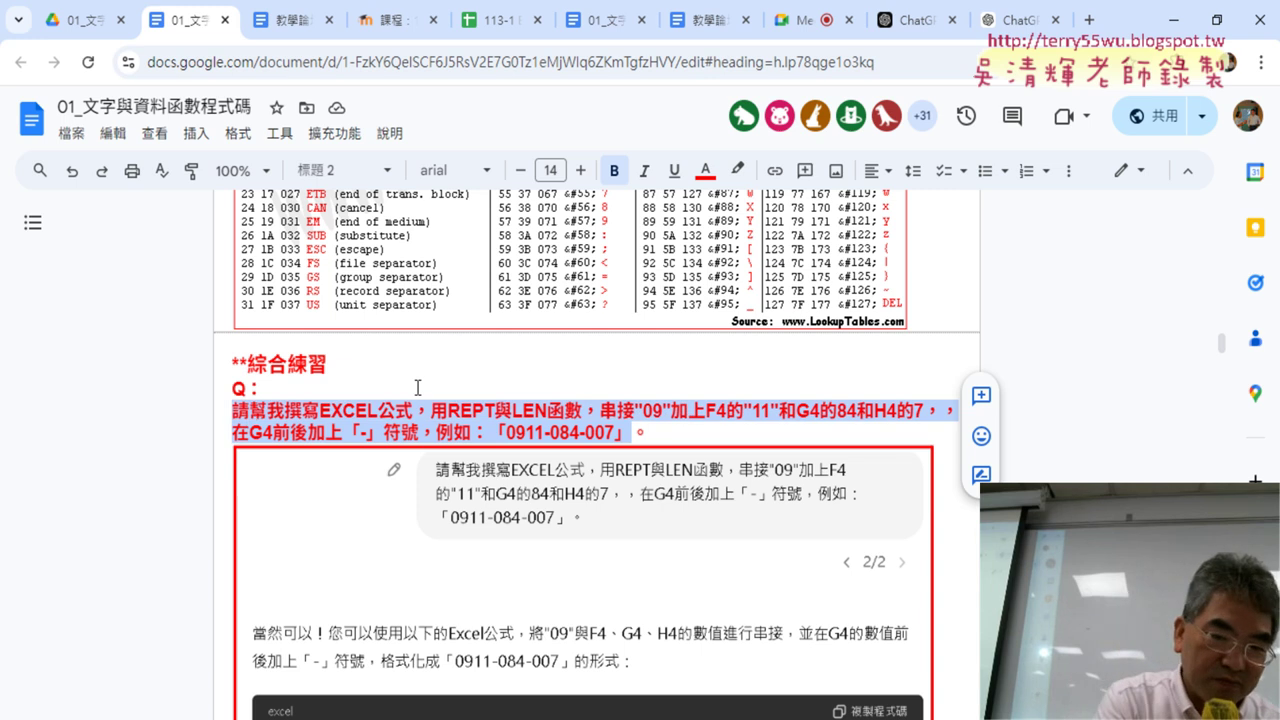
pyautogui.click(1015, 20)
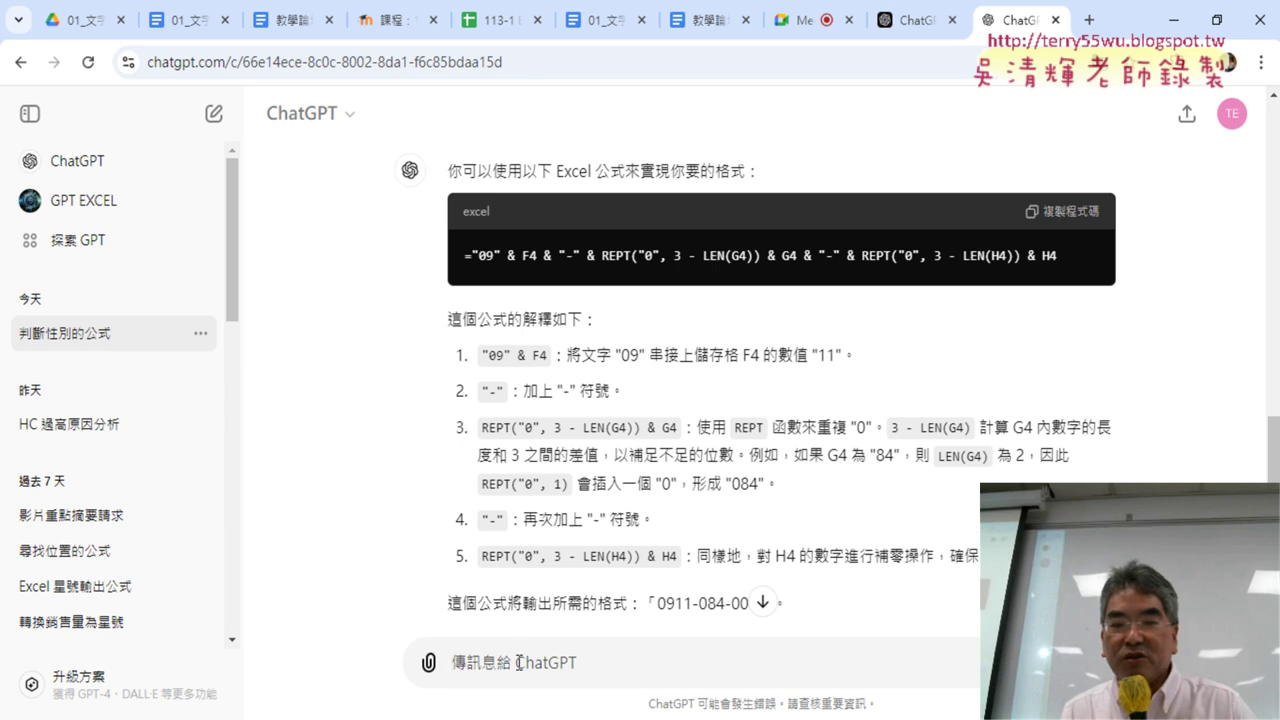
# - Paste the question into ChatGPT's message box, delete it again, and switch back to Excel
pyautogui.hotkey('ctrl', 'v')
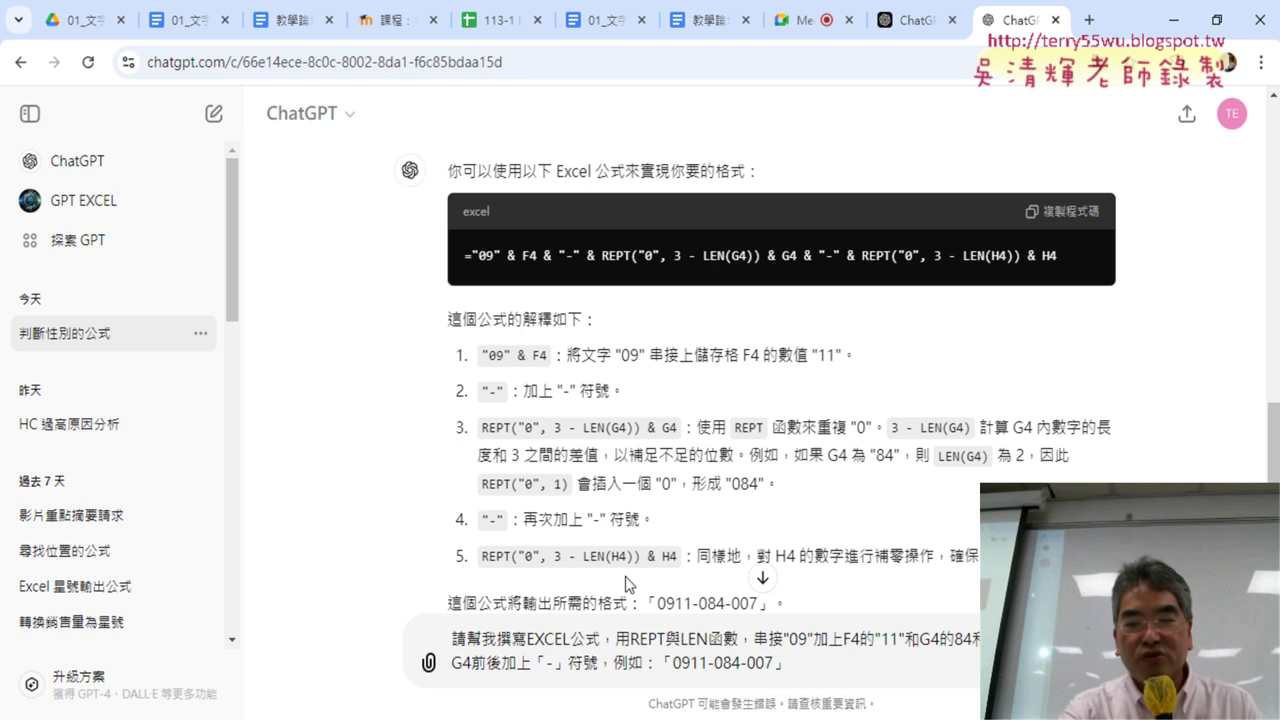
pyautogui.press('BackSpace')
pyautogui.press('BackSpace')
pyautogui.press('BackSpace')
pyautogui.press('BackSpace')
pyautogui.press('BackSpace')
pyautogui.press('BackSpace')
pyautogui.press('BackSpace')
pyautogui.press('BackSpace')
pyautogui.press('BackSpace')
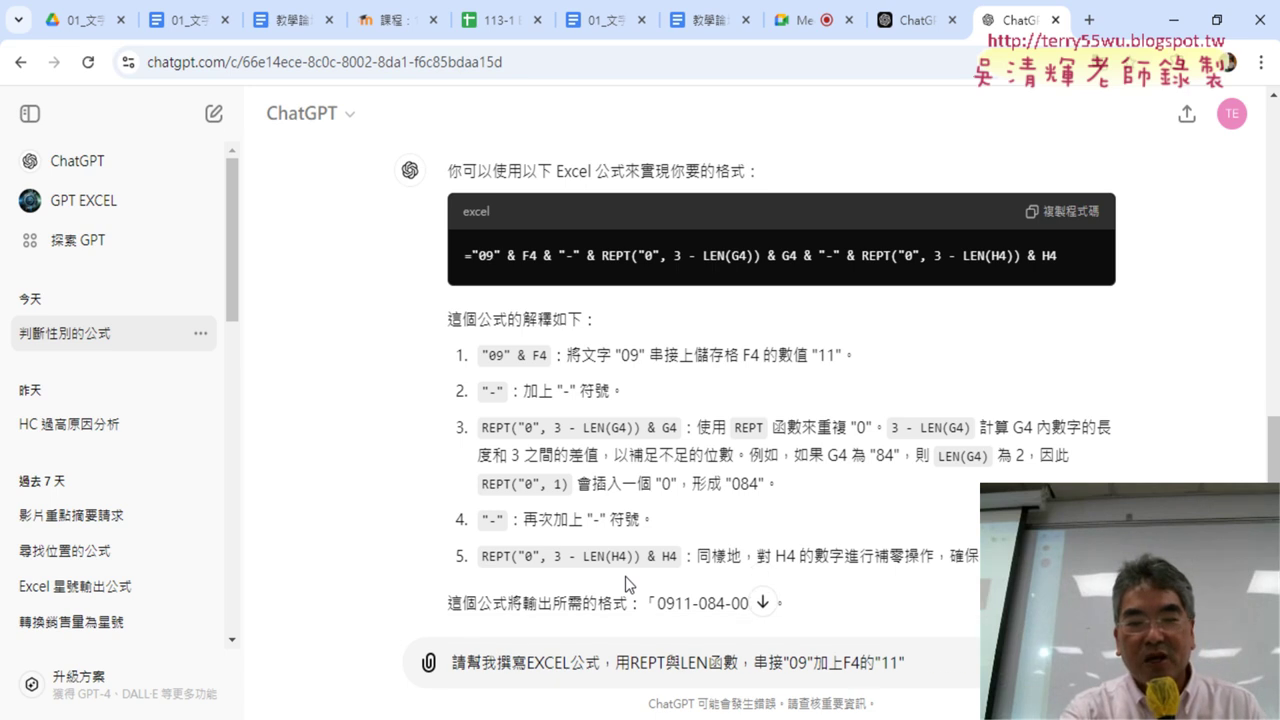
pyautogui.press('BackSpace')
pyautogui.press('BackSpace')
pyautogui.press('BackSpace')
pyautogui.press('BackSpace')
pyautogui.press('BackSpace')
pyautogui.press('BackSpace')
pyautogui.press('BackSpace')
pyautogui.press('BackSpace')
pyautogui.press('BackSpace')
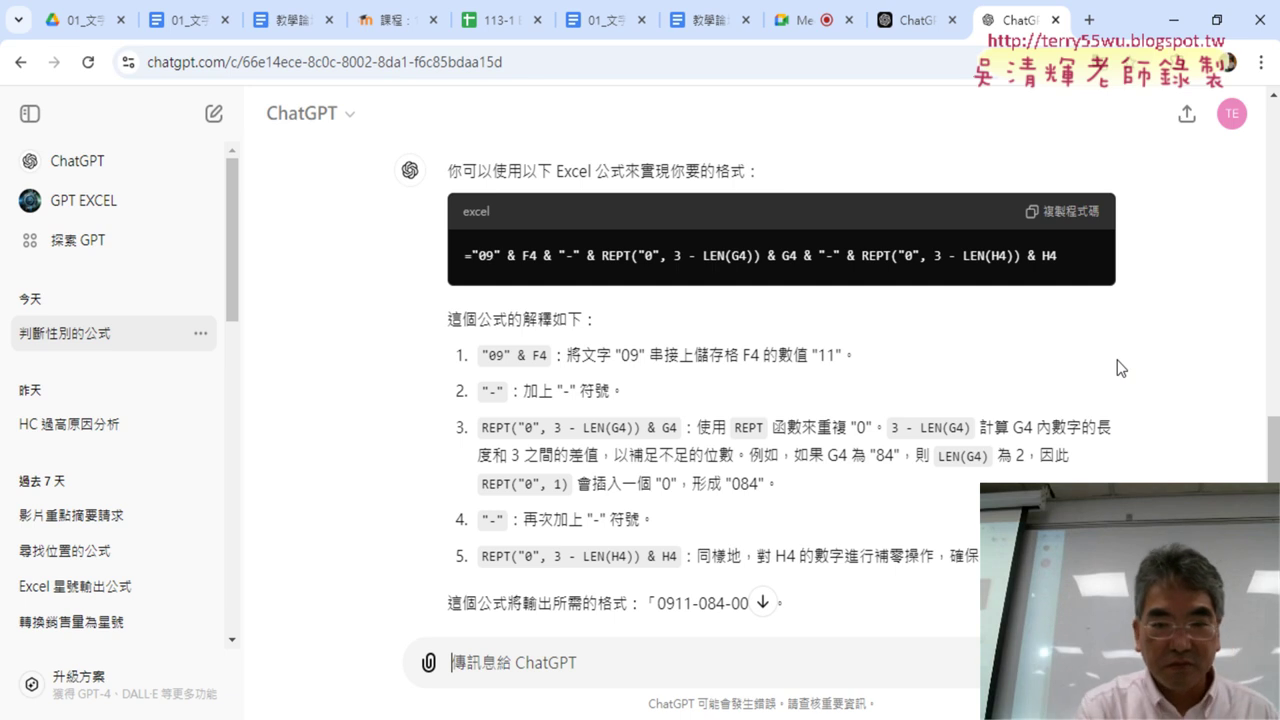
pyautogui.hotkey('alt', 'Tab')
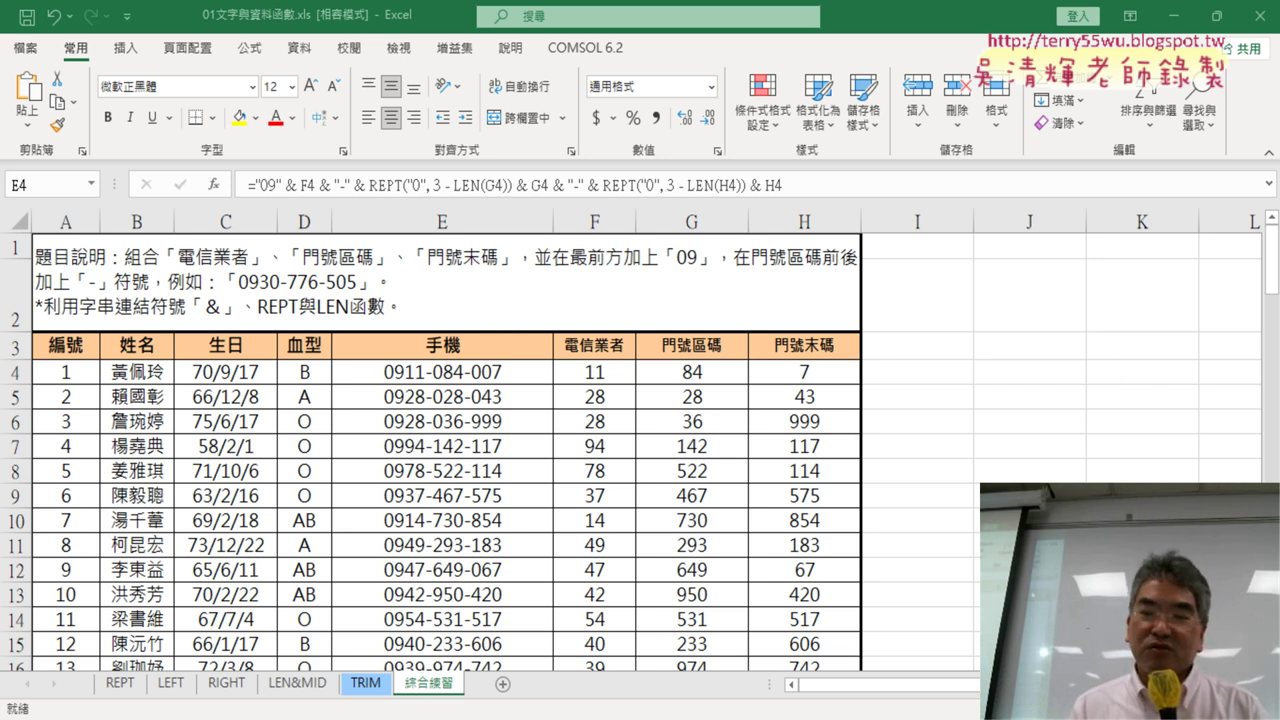
pyautogui.click(794, 685)
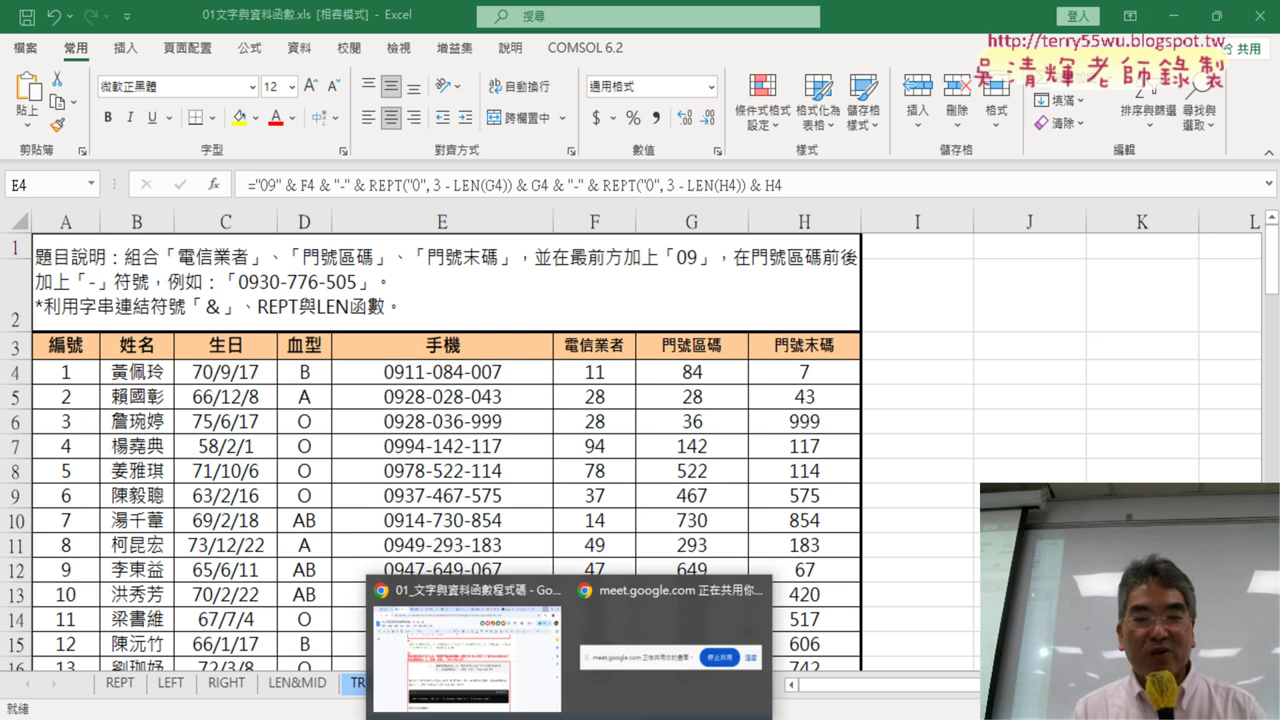
# - Return to the ChatGPT conversation and find the earlier REPT/LEN phone-format prompt
pyautogui.click(545, 665)
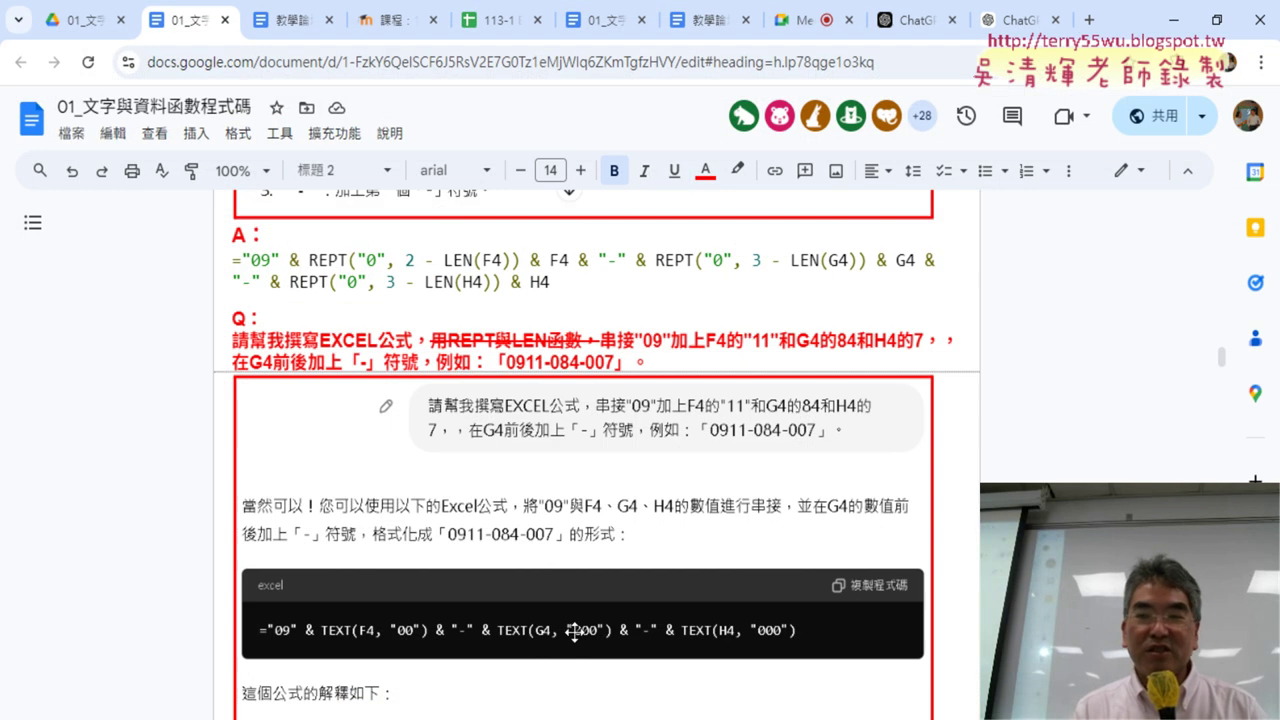
pyautogui.click(1012, 22)
pyautogui.scroll(2, 1080, 300)
pyautogui.scroll(-2, 1138, 312)
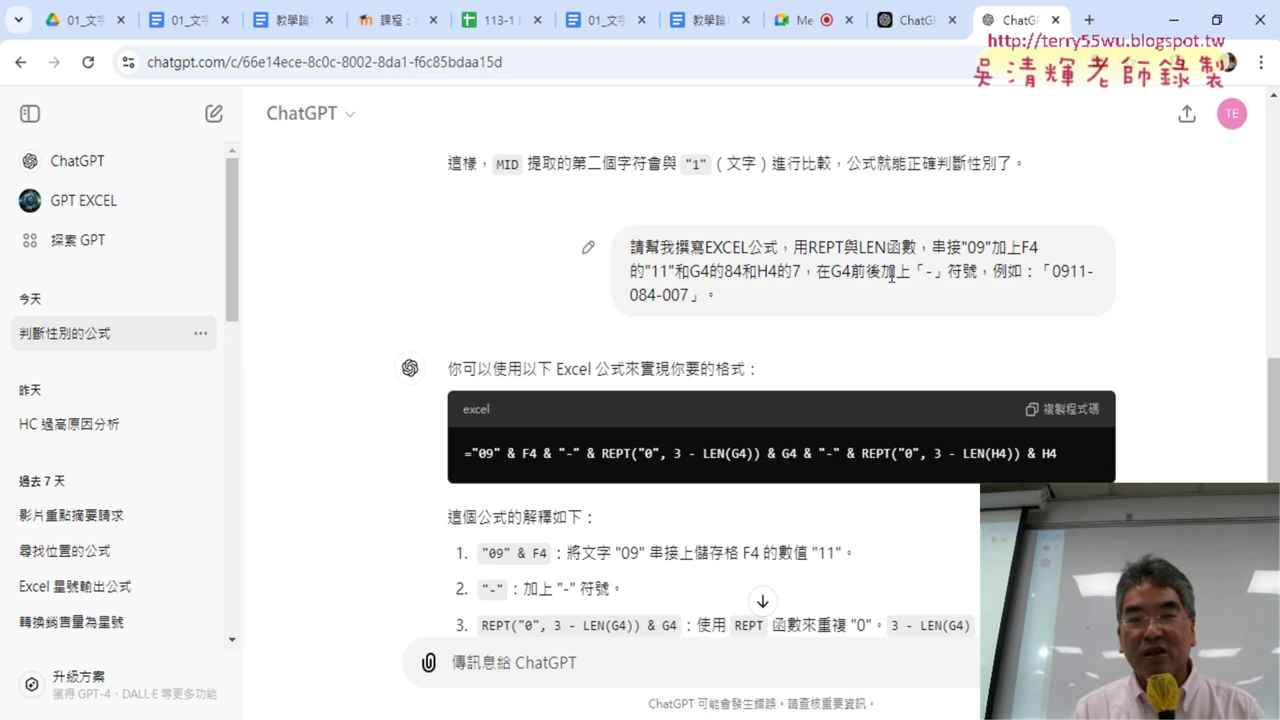
pyautogui.moveTo(630, 254); pyautogui.dragTo(948, 313)
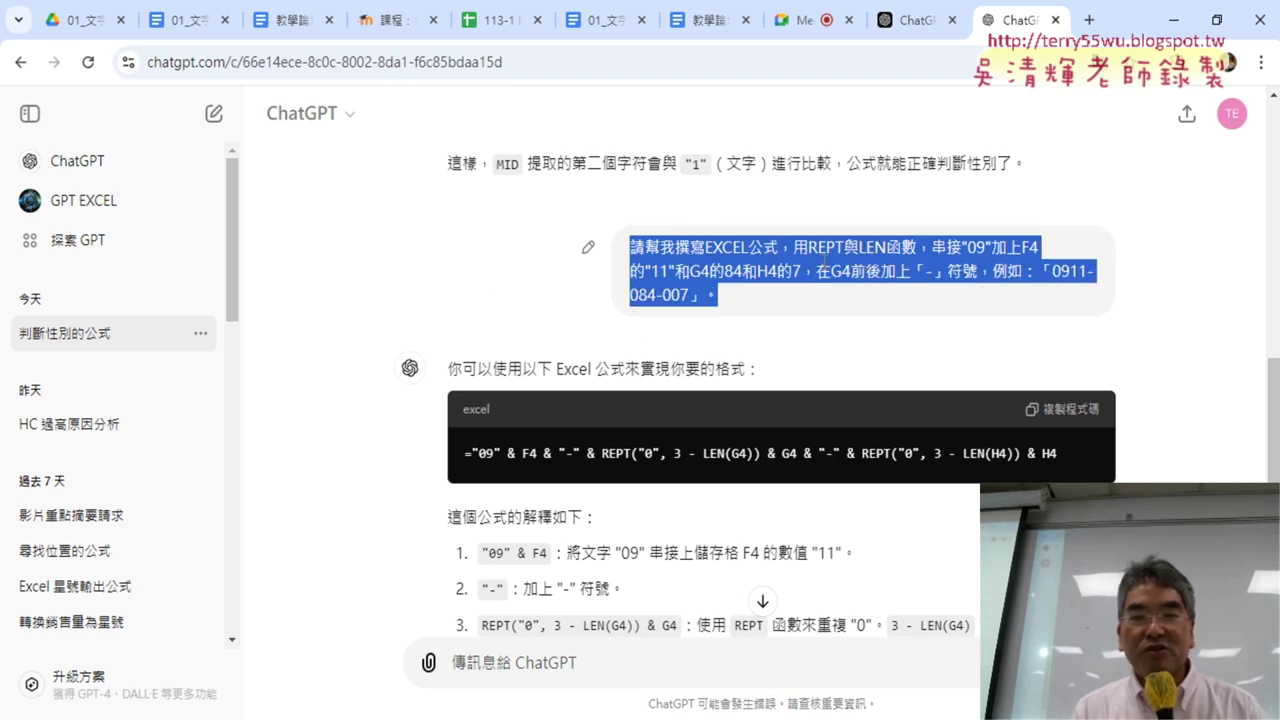
pyautogui.rightClick(838, 272)
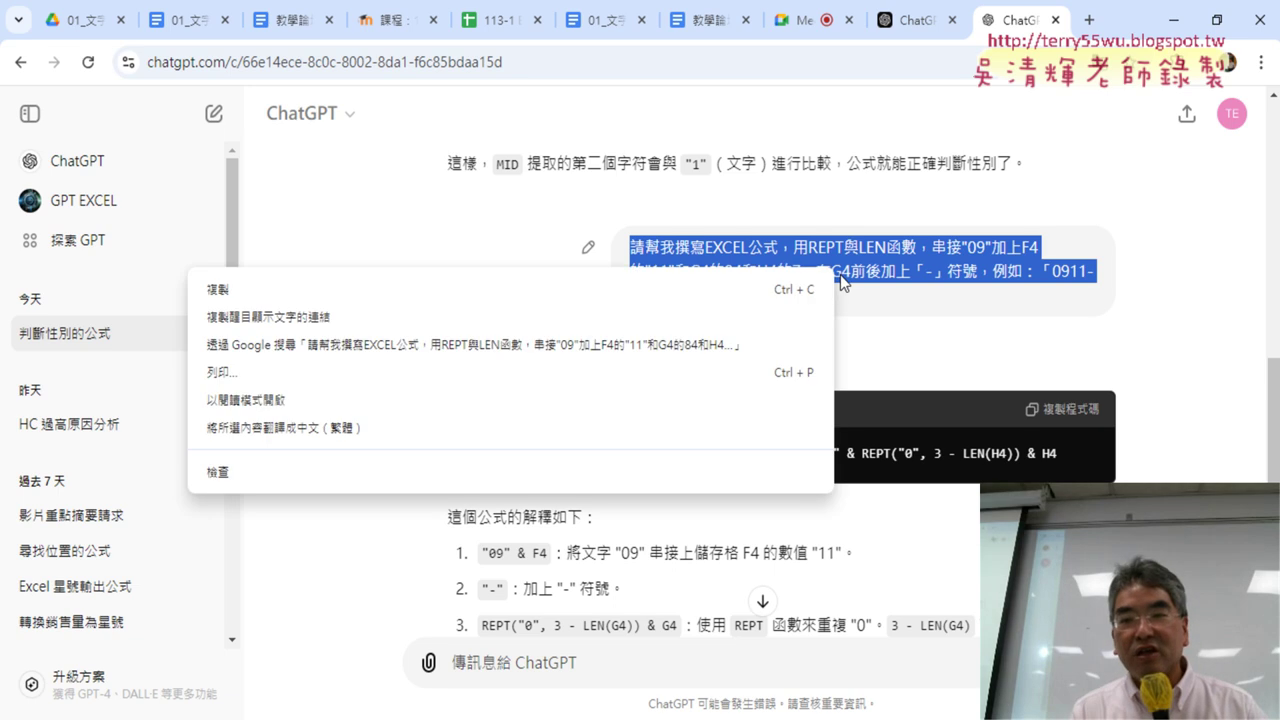
pyautogui.click(827, 256)
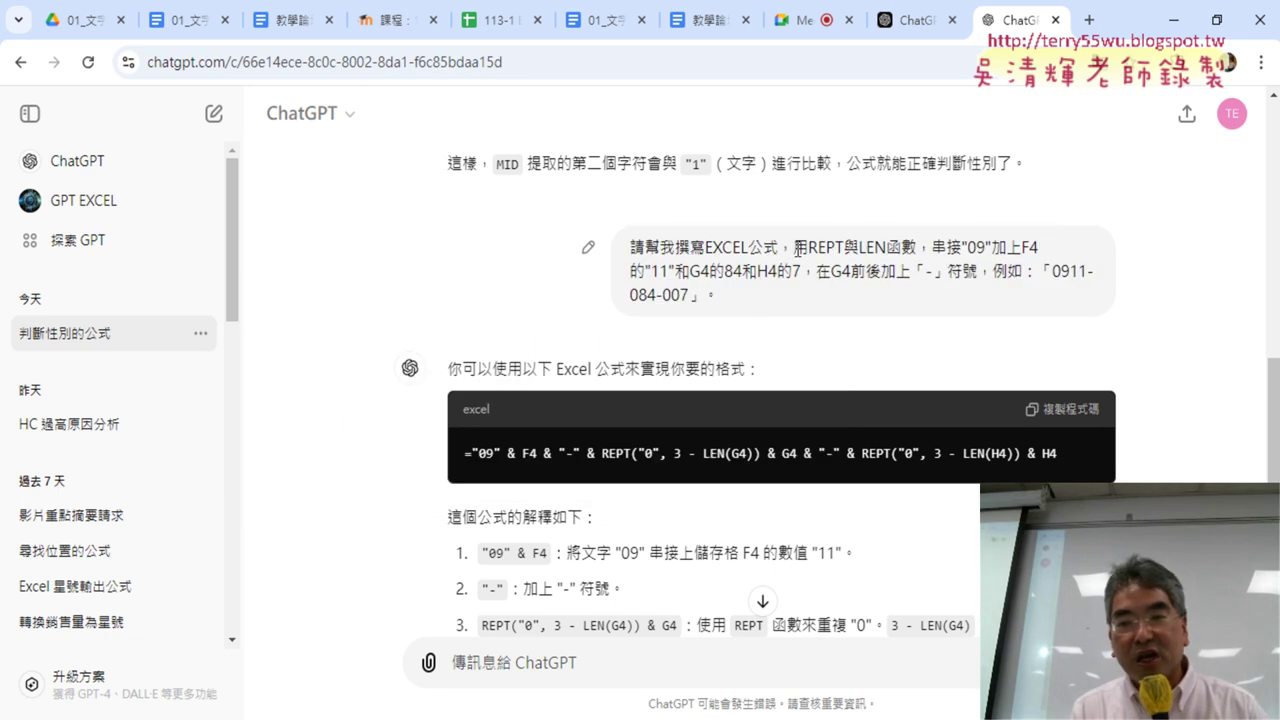
# - Copy the entire earlier prompt and put the cursor in the message box
pyautogui.moveTo(794, 247); pyautogui.dragTo(932, 247)
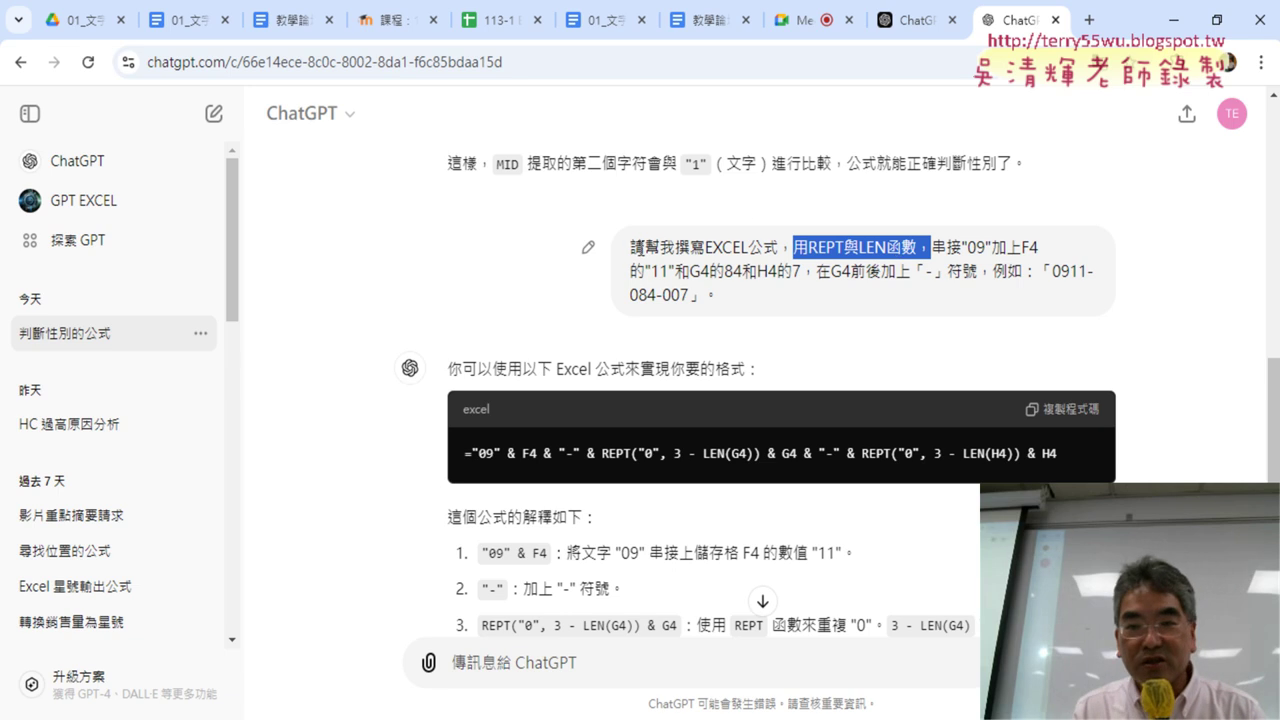
pyautogui.moveTo(632, 248); pyautogui.dragTo(762, 298)
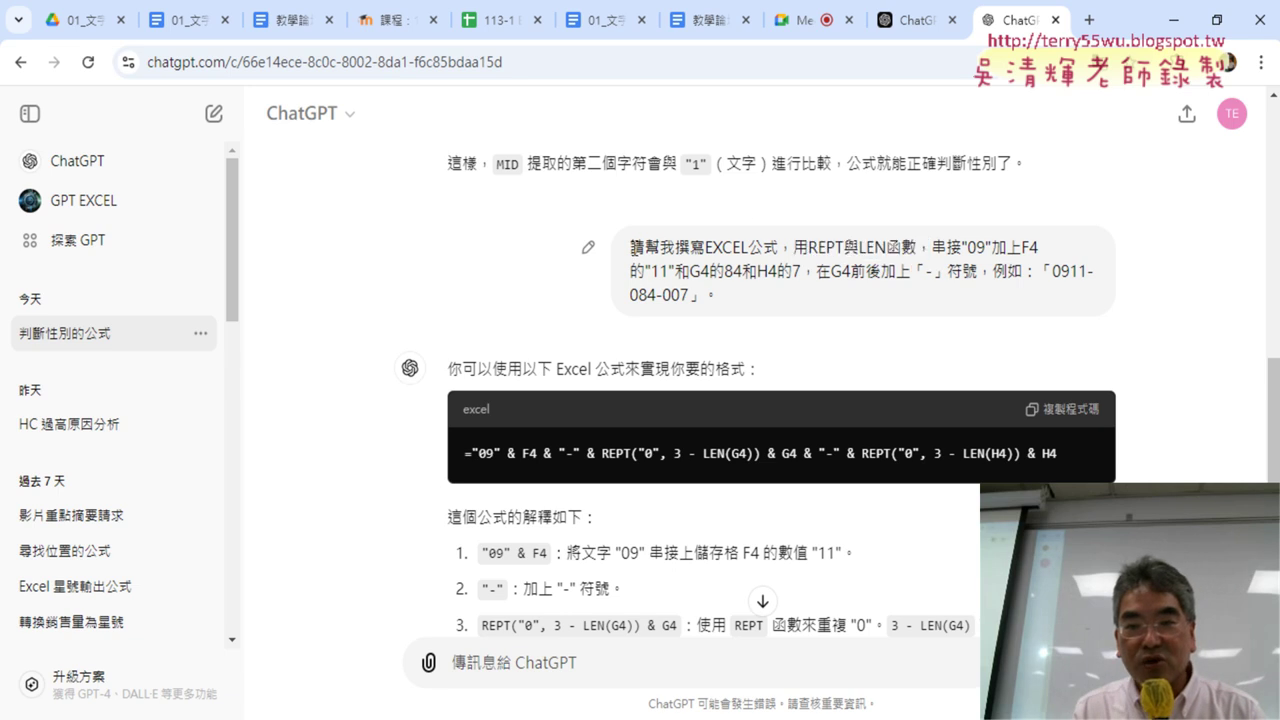
pyautogui.rightClick(765, 265)
pyautogui.click(694, 285)
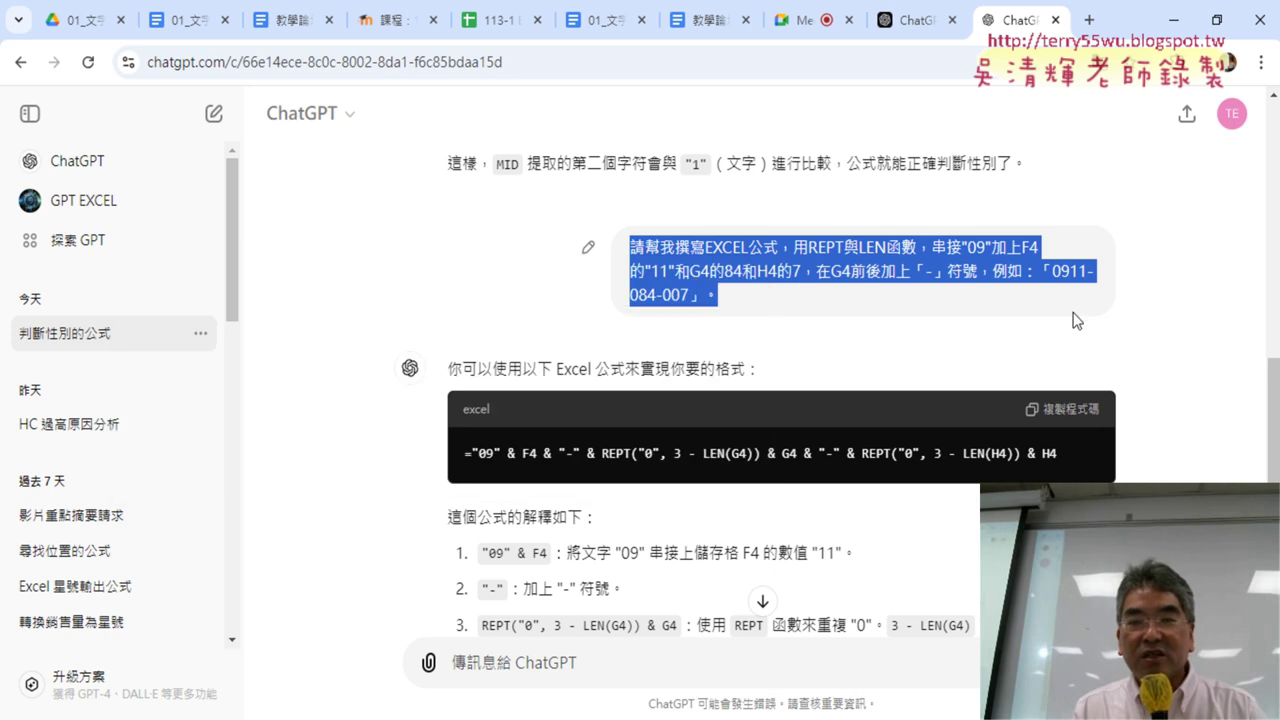
pyautogui.scroll(-4, 1060, 340)
pyautogui.click(651, 676)
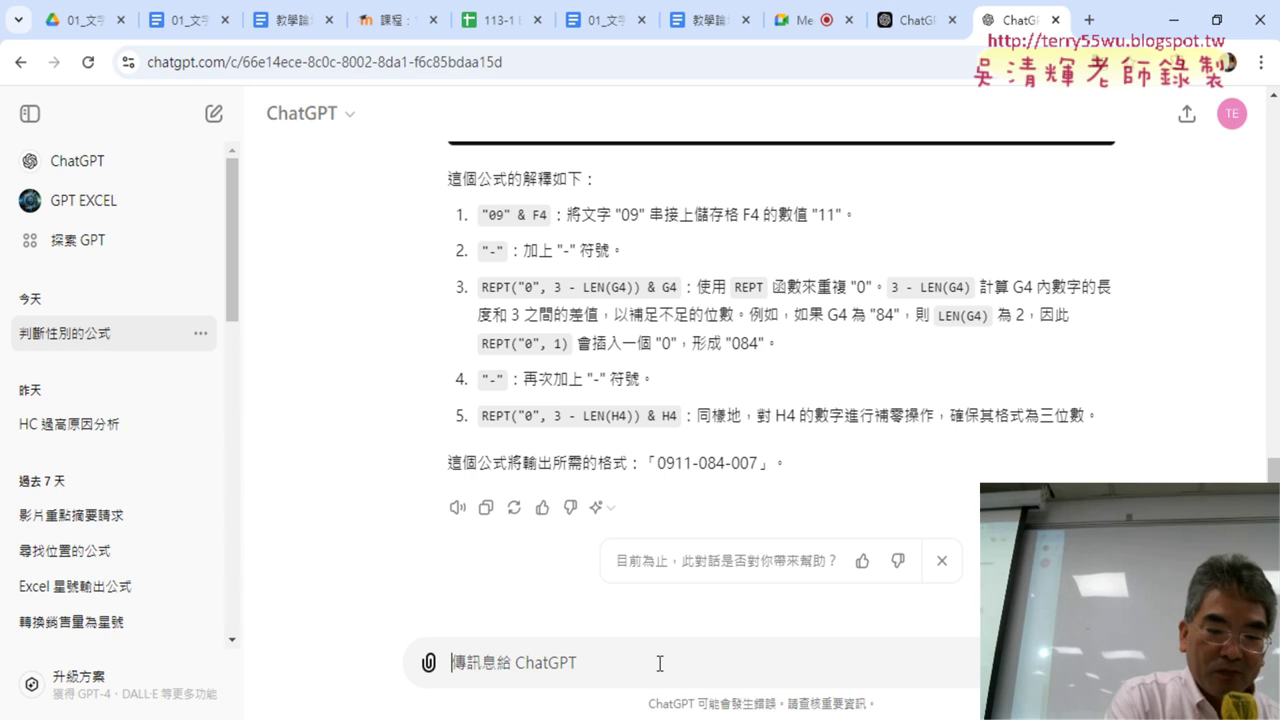
# - Paste the earlier prompt, delete 用REPT與LEN函數，, and send the revised request
pyautogui.hotkey('ctrl', 'v')
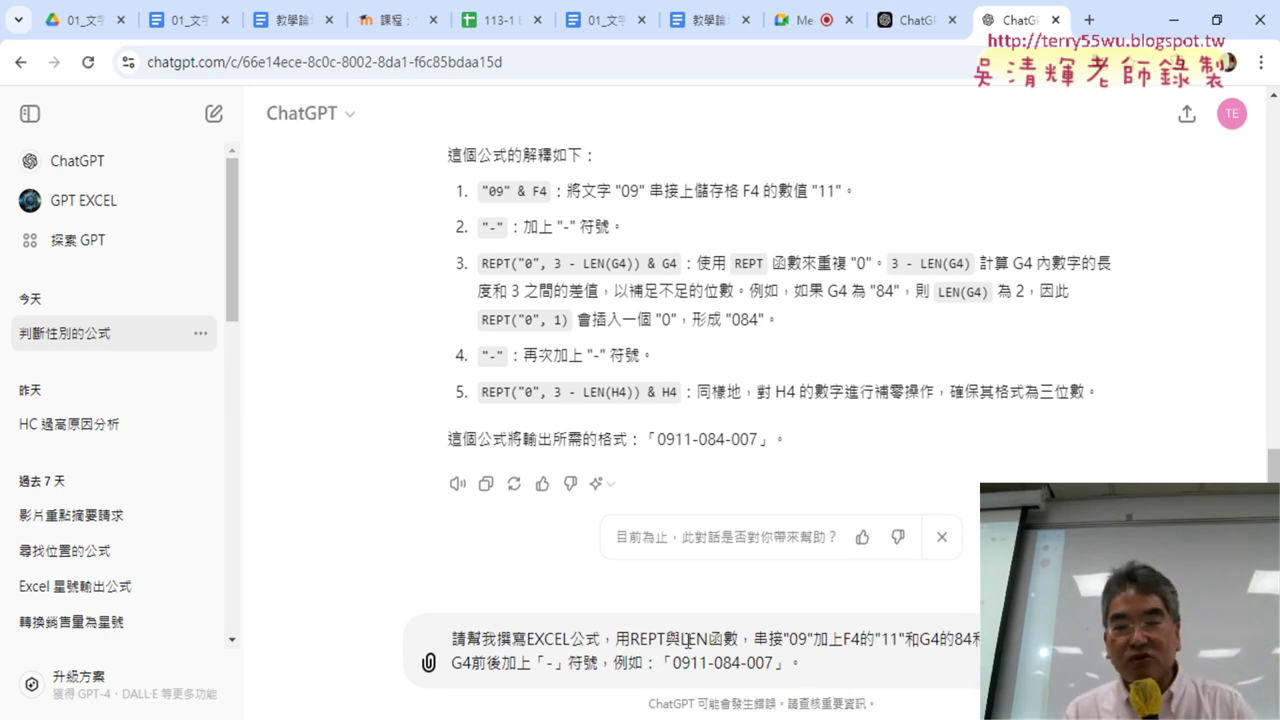
pyautogui.moveTo(615, 638); pyautogui.dragTo(751, 628)
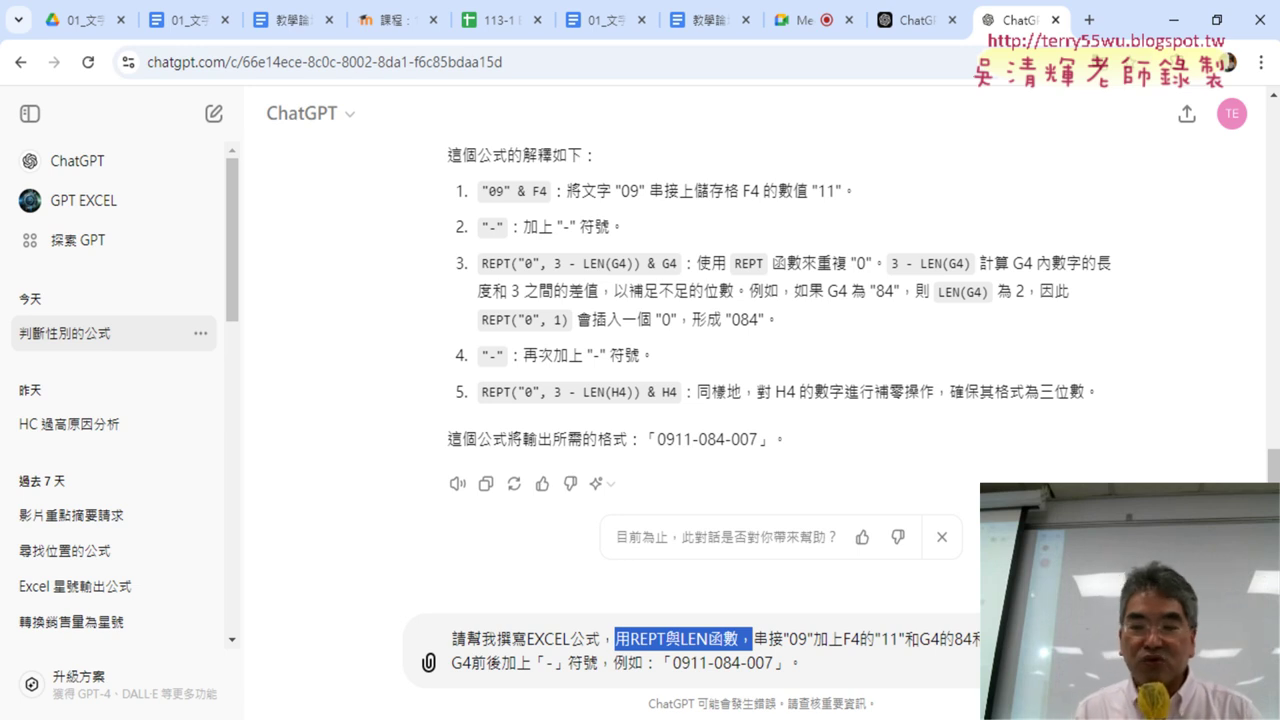
pyautogui.press('BackSpace')
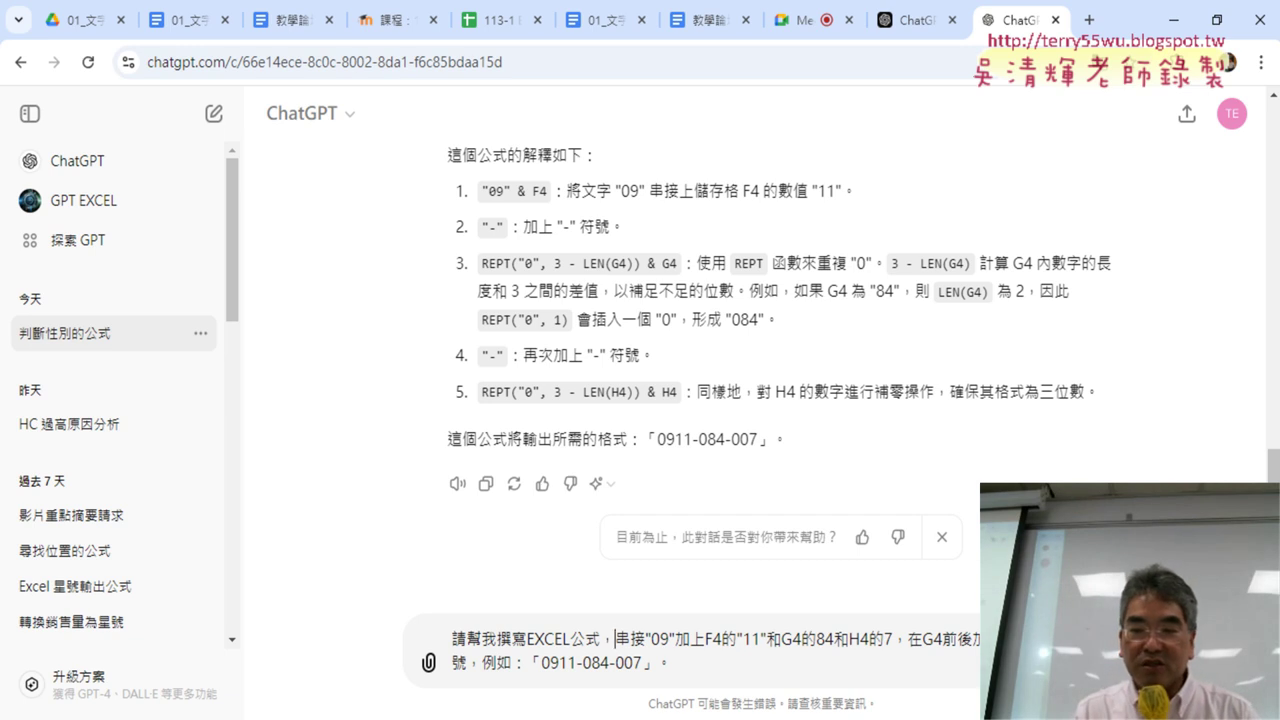
pyautogui.press('Return')
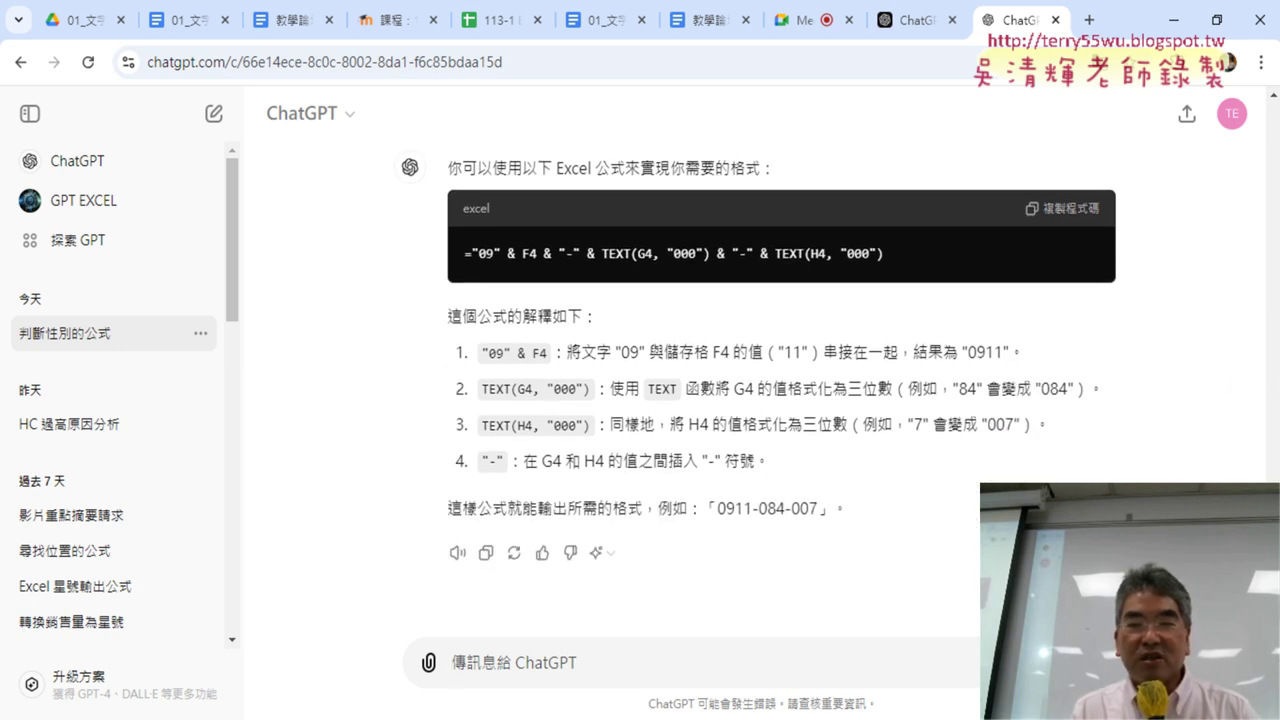
# - Highlight TEXT, the "000" format code and G4 in ChatGPT's new formula
pyautogui.scroll(1, 688, 304)
pyautogui.scroll(-1, 688, 304)
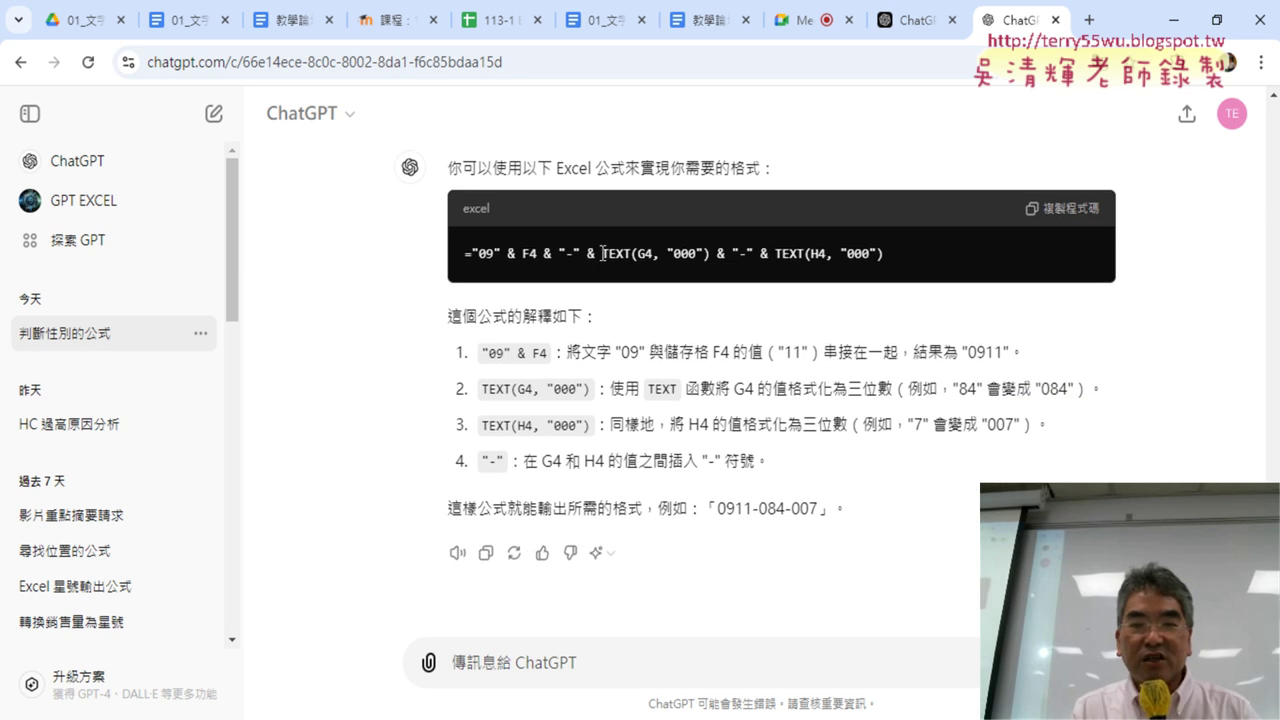
pyautogui.moveTo(602, 253); pyautogui.dragTo(710, 253)
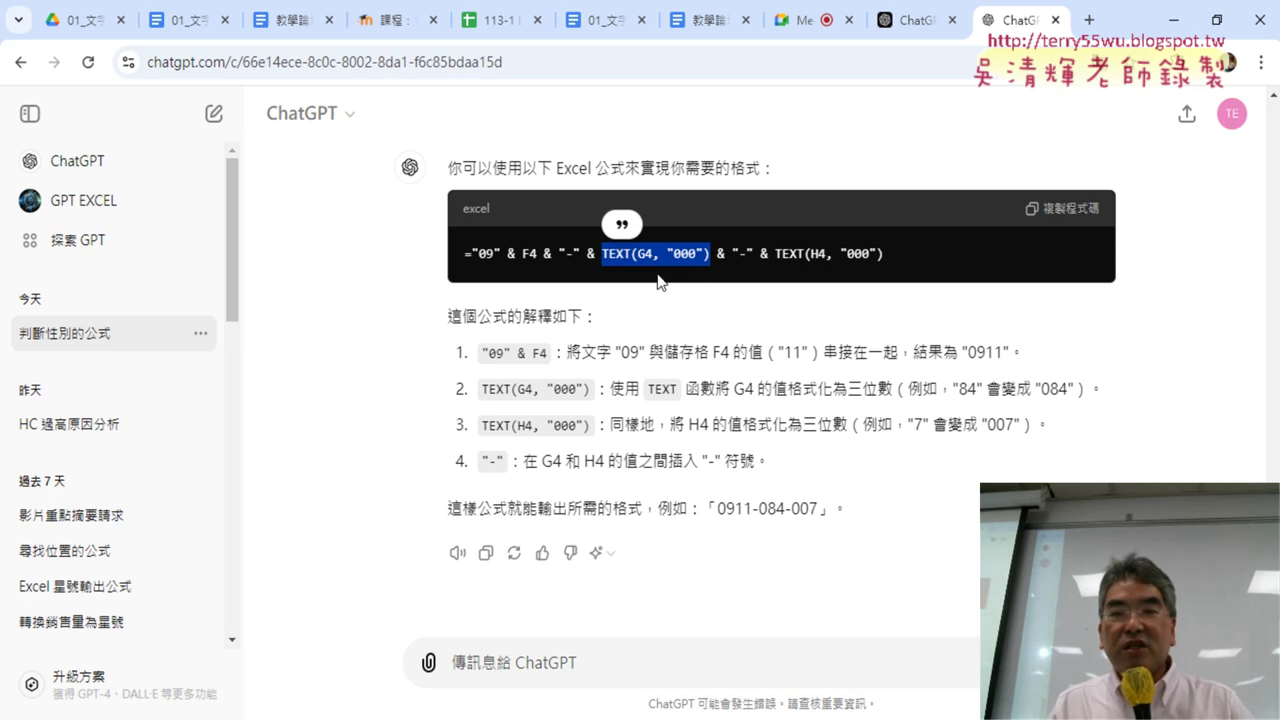
pyautogui.click(676, 247)
pyautogui.moveTo(666, 253); pyautogui.dragTo(704, 254)
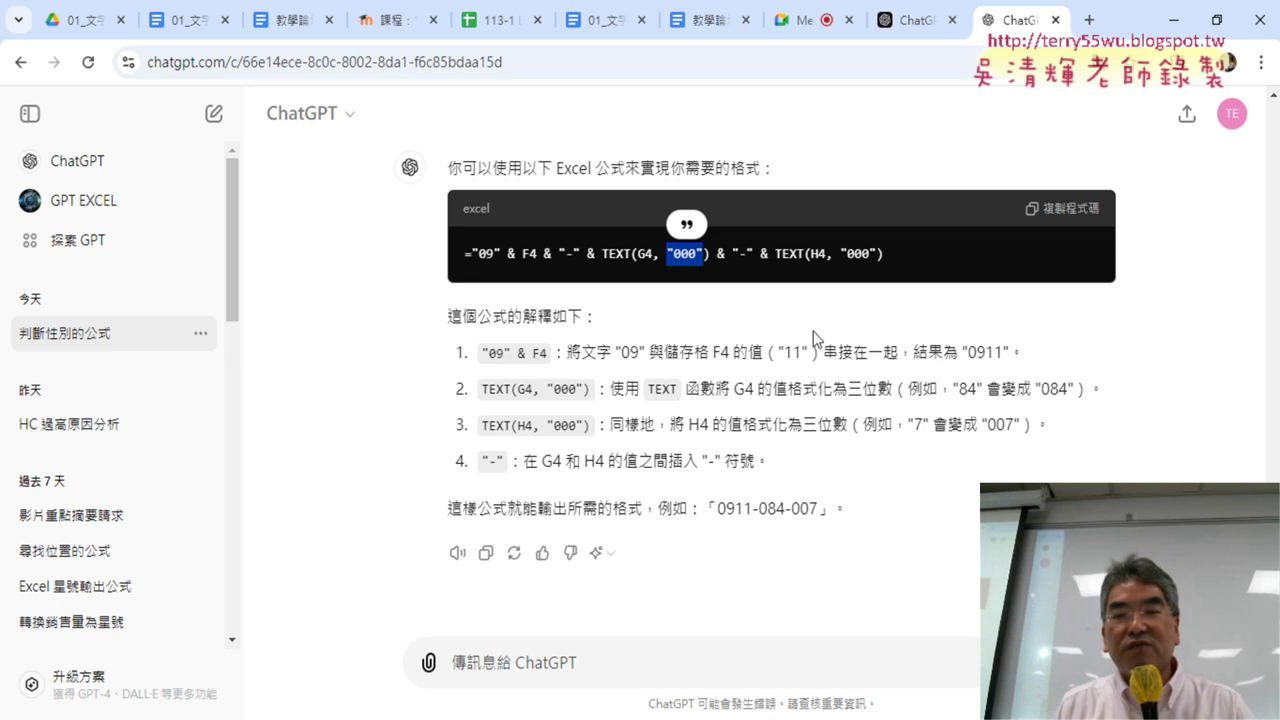
pyautogui.moveTo(652, 253); pyautogui.dragTo(646, 262)
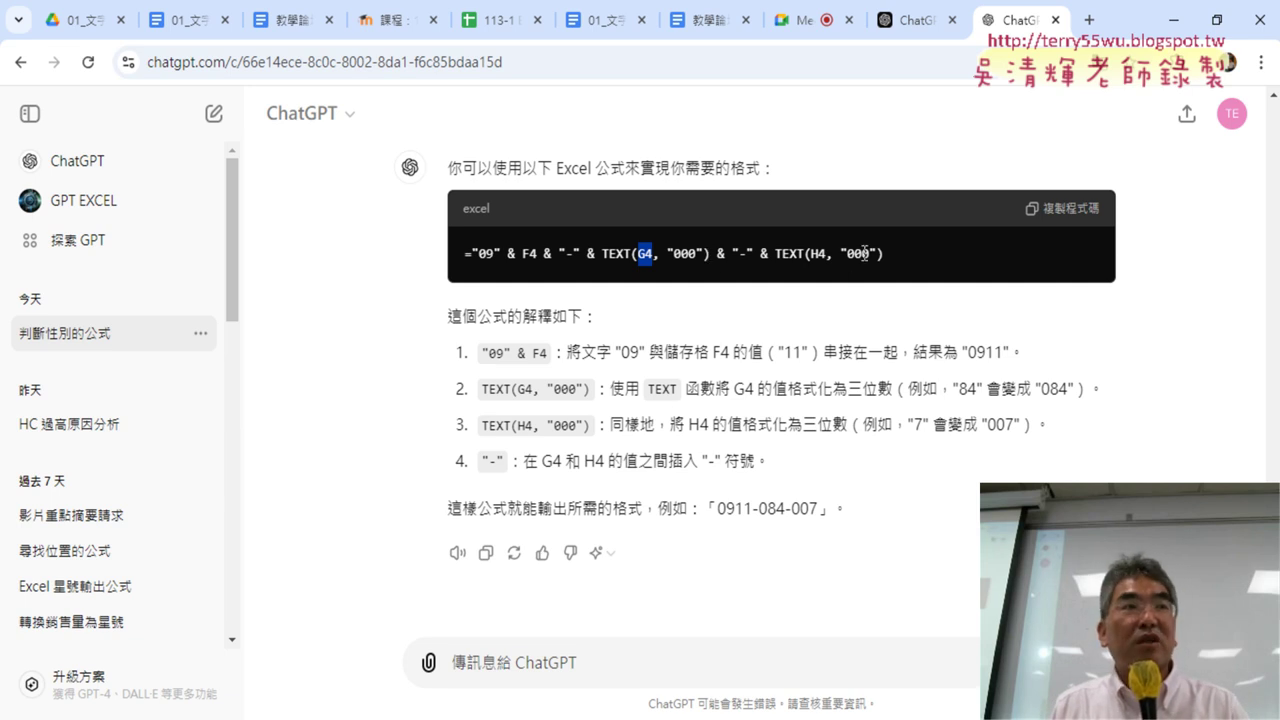
# - Copy the whole TEXT formula and switch to the Excel workbook
pyautogui.moveTo(903, 257); pyautogui.dragTo(458, 258)
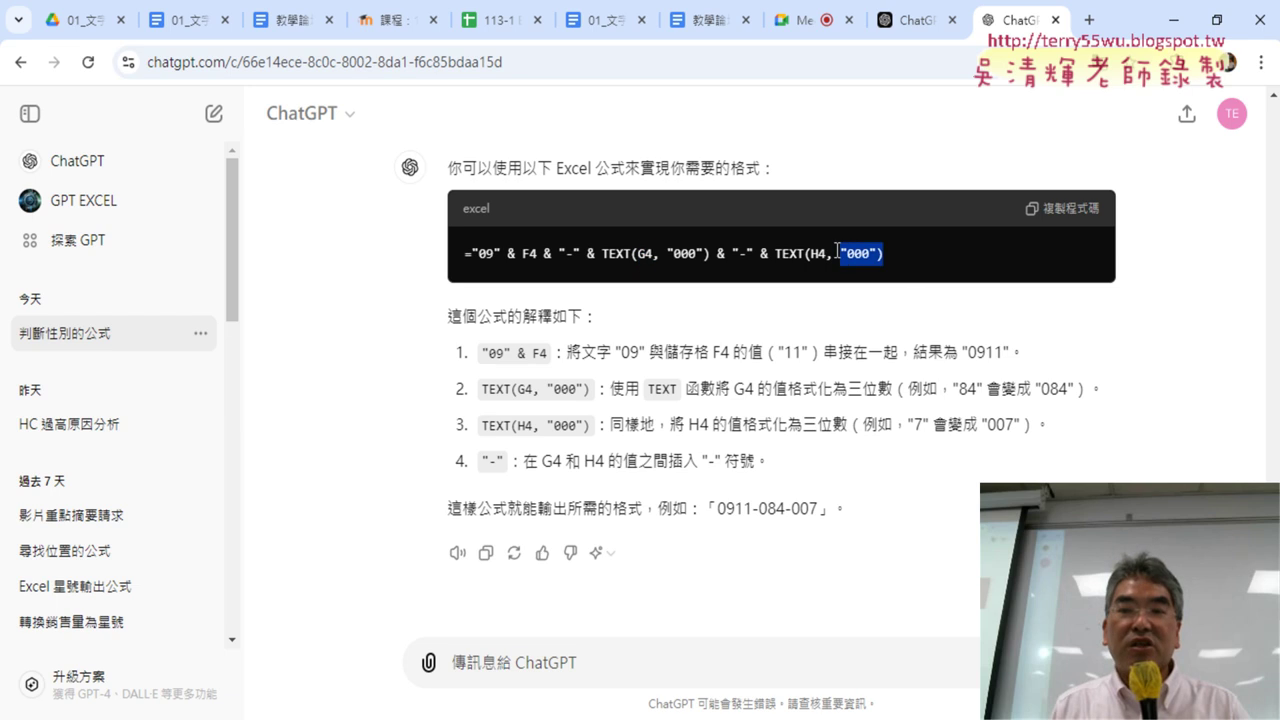
pyautogui.rightClick(598, 256)
pyautogui.click(648, 280)
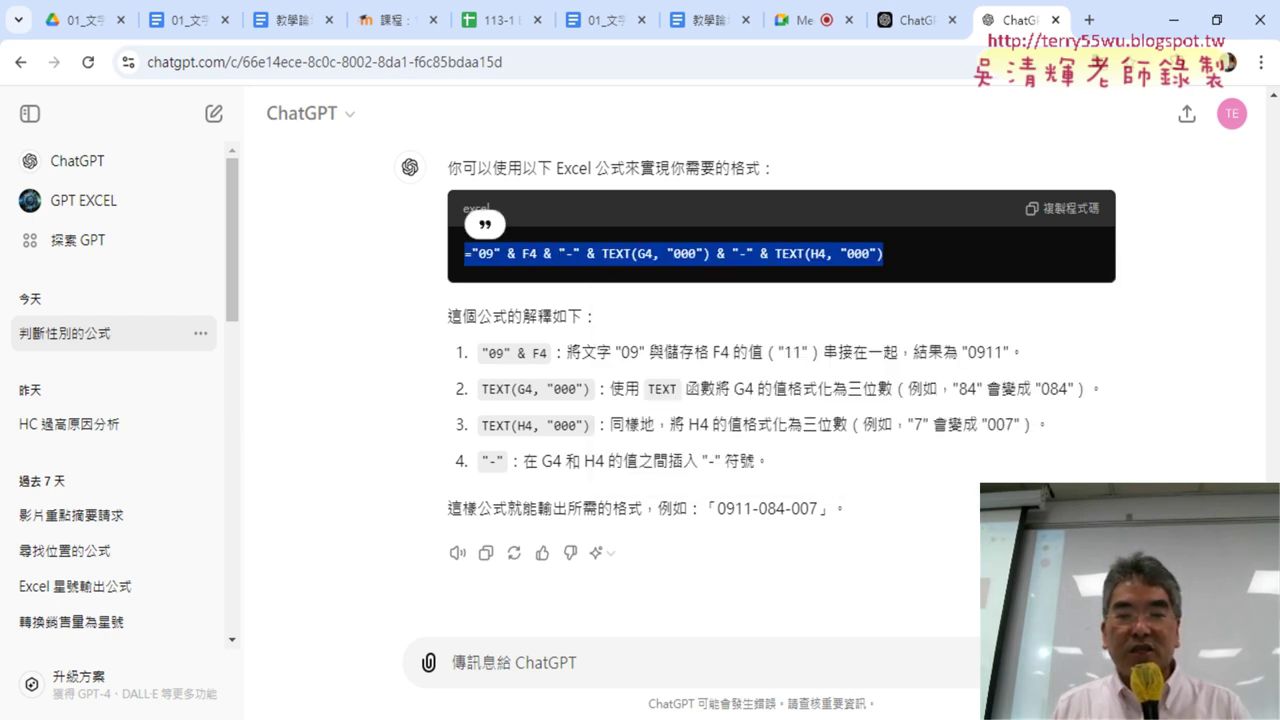
pyautogui.hotkey('alt', 'Tab')
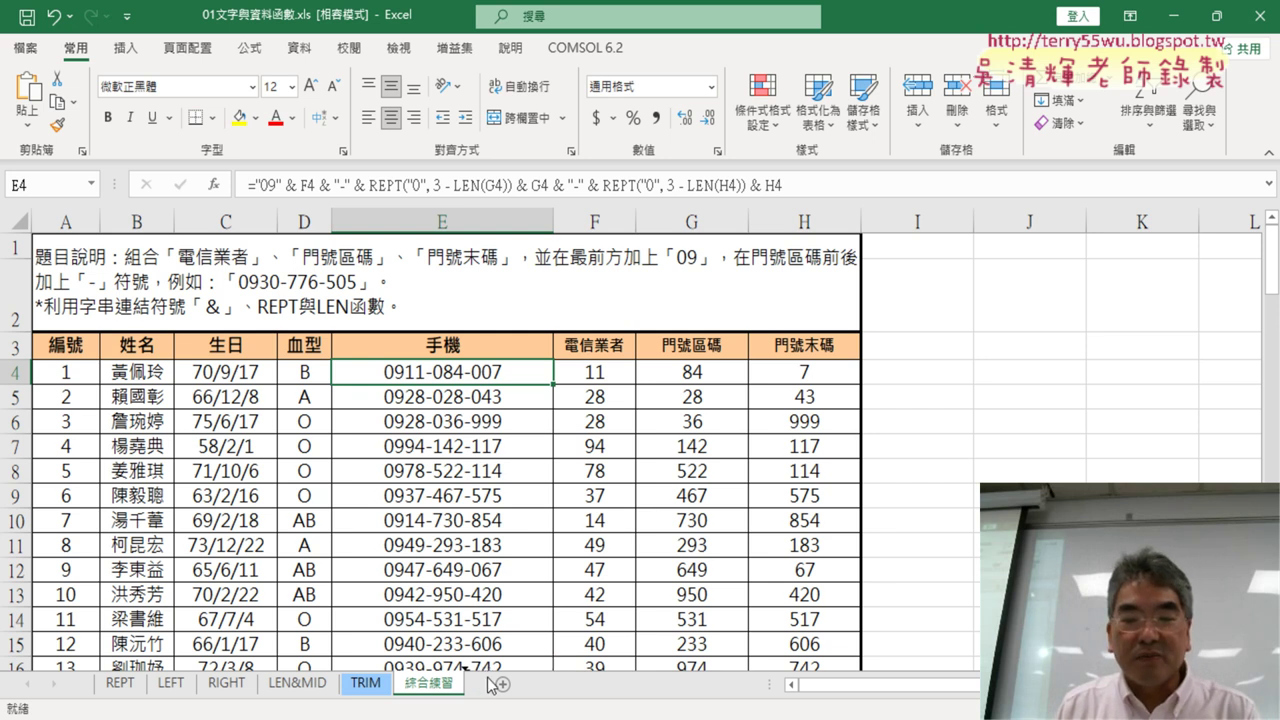
# - Copy the 綜合練習 sheet and compare it with the duplicate
pyautogui.moveTo(488, 678); pyautogui.dragTo(490, 682)
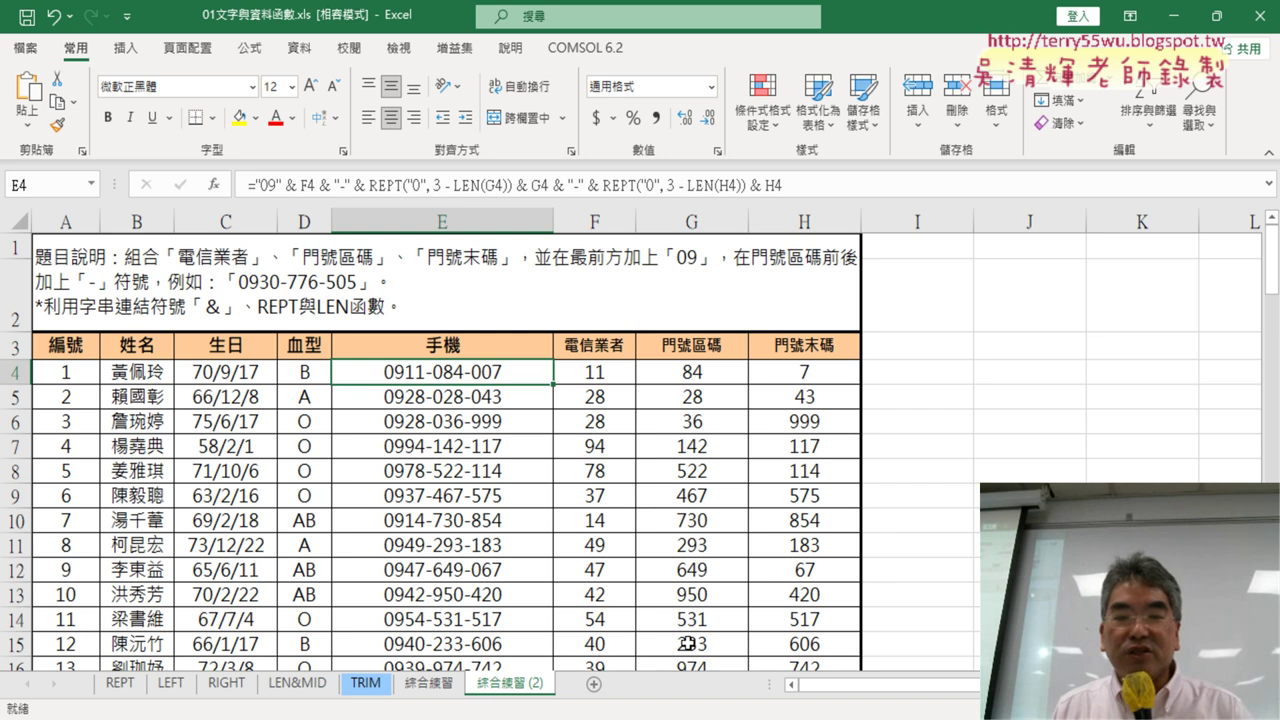
pyautogui.click(437, 686)
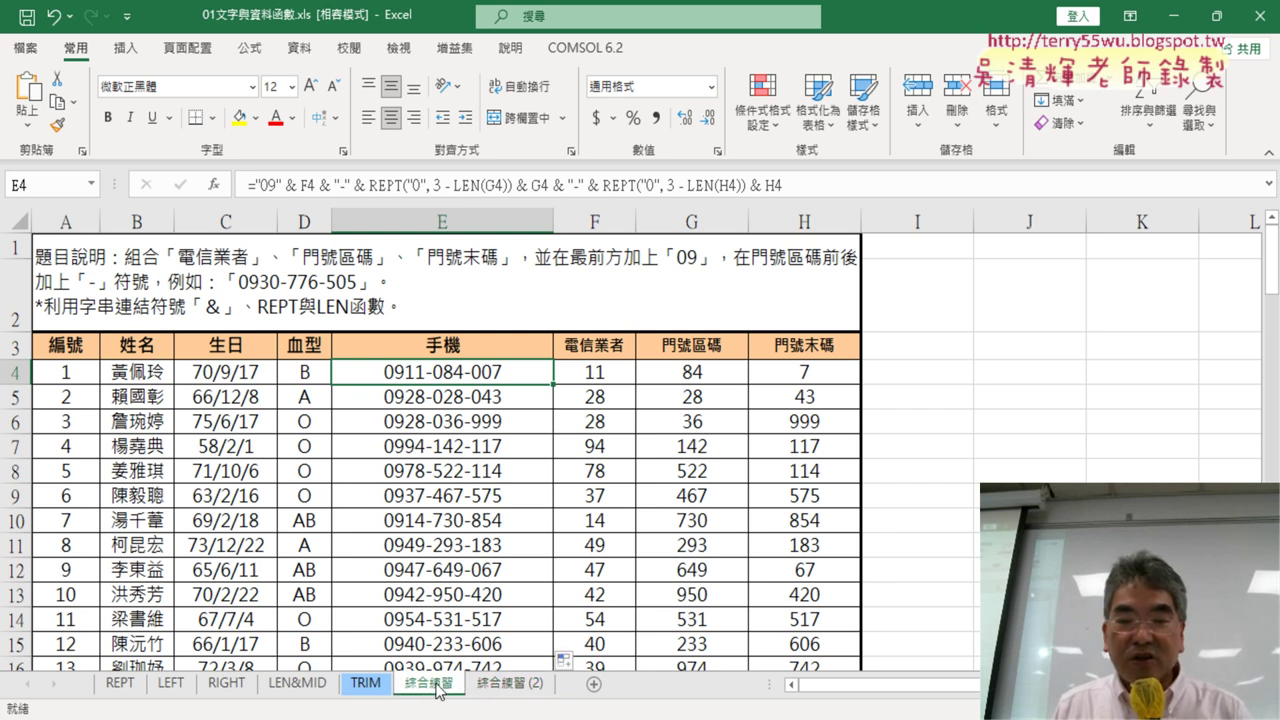
pyautogui.click(513, 688)
pyautogui.click(447, 688)
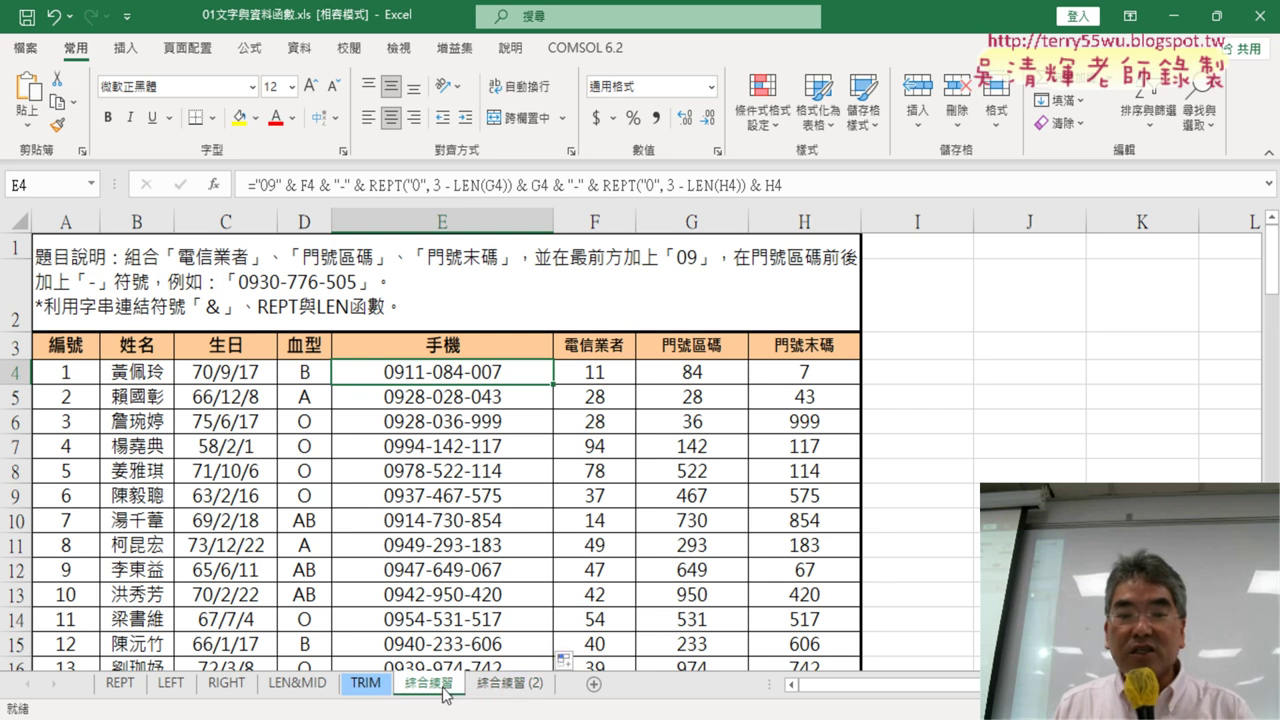
pyautogui.click(502, 690)
# - Delete that first copy, recreate 綜合練習 (2), and select E4's REPT formula text
pyautogui.rightClick(516, 693)
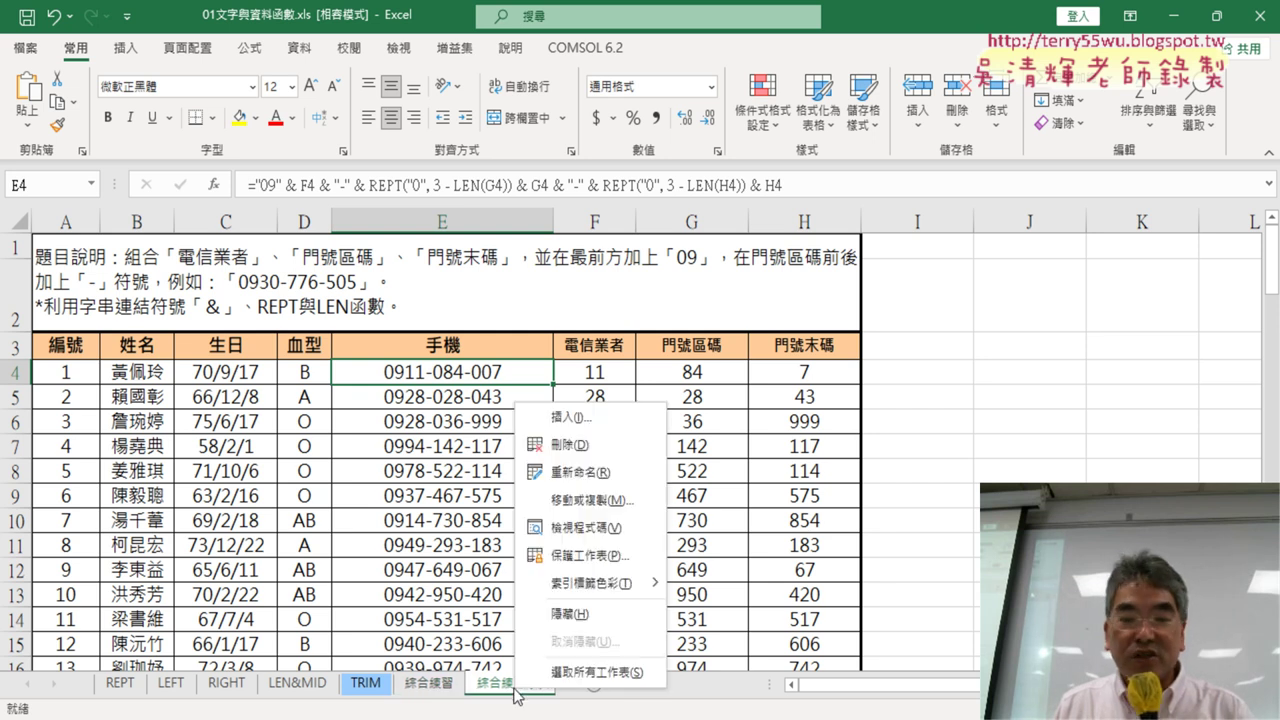
pyautogui.click(584, 450)
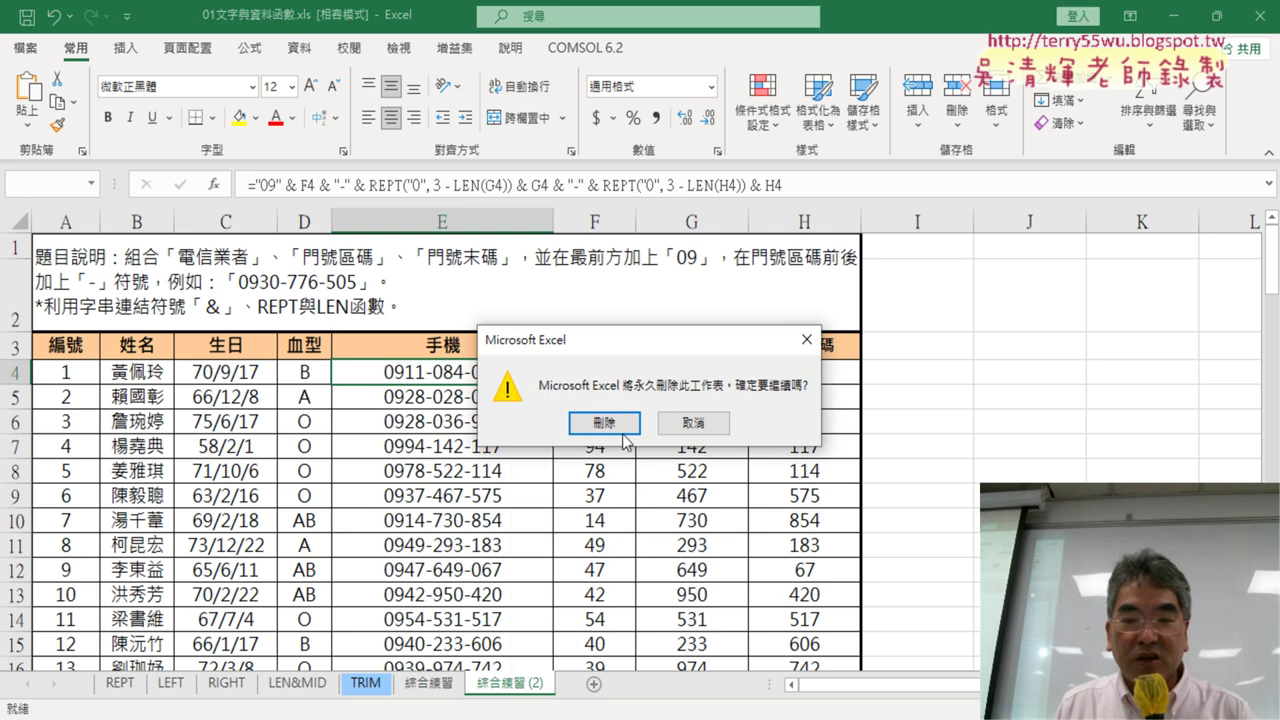
pyautogui.click(602, 421)
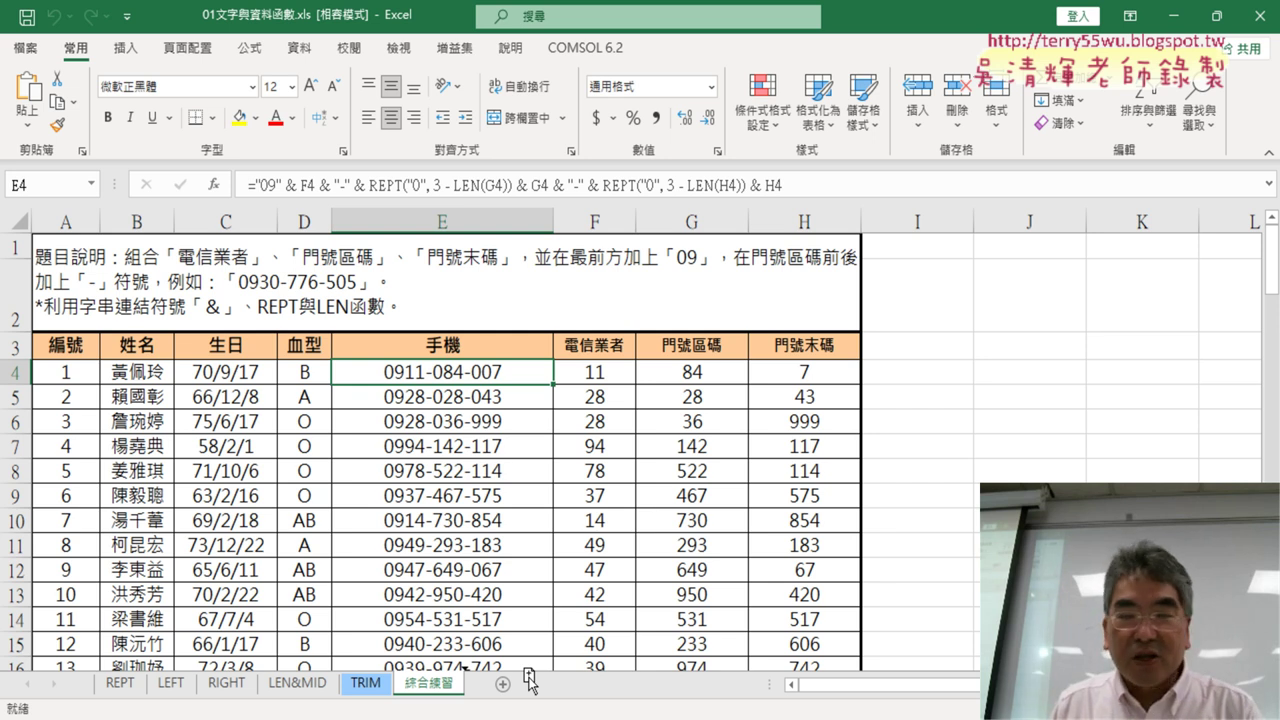
pyautogui.moveTo(528, 683); pyautogui.dragTo(530, 684)
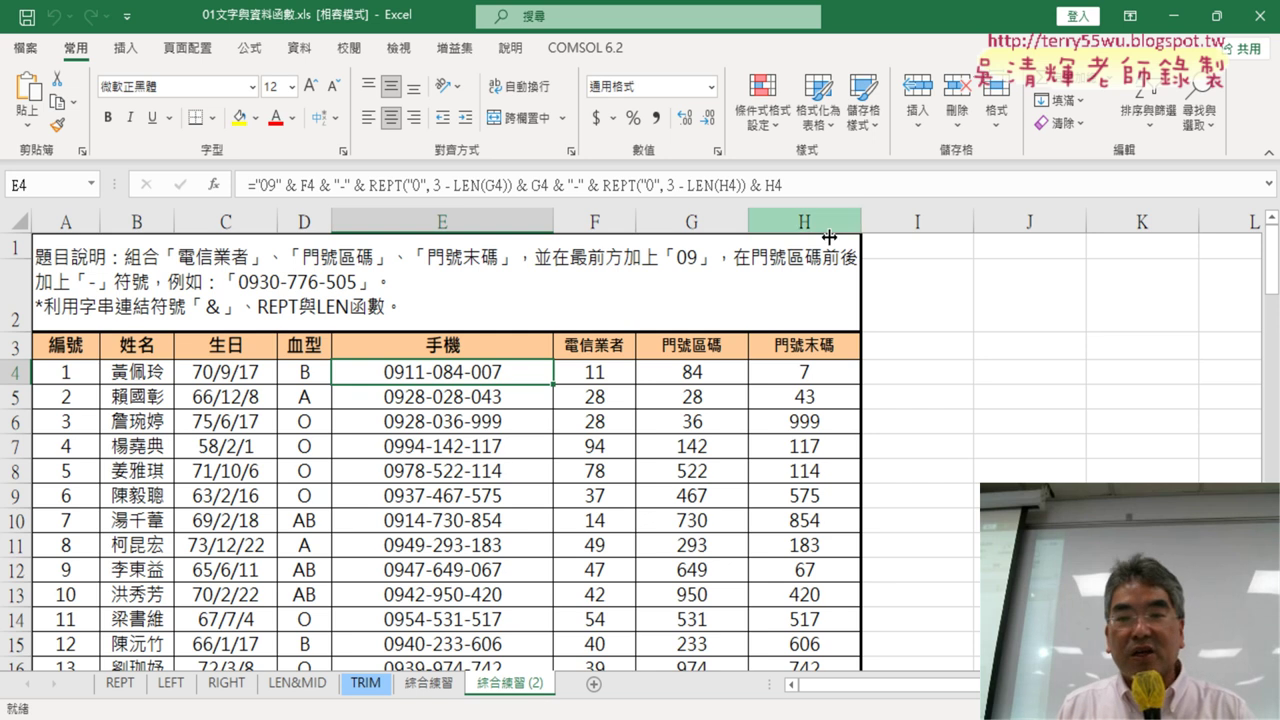
pyautogui.moveTo(784, 184); pyautogui.dragTo(240, 185)
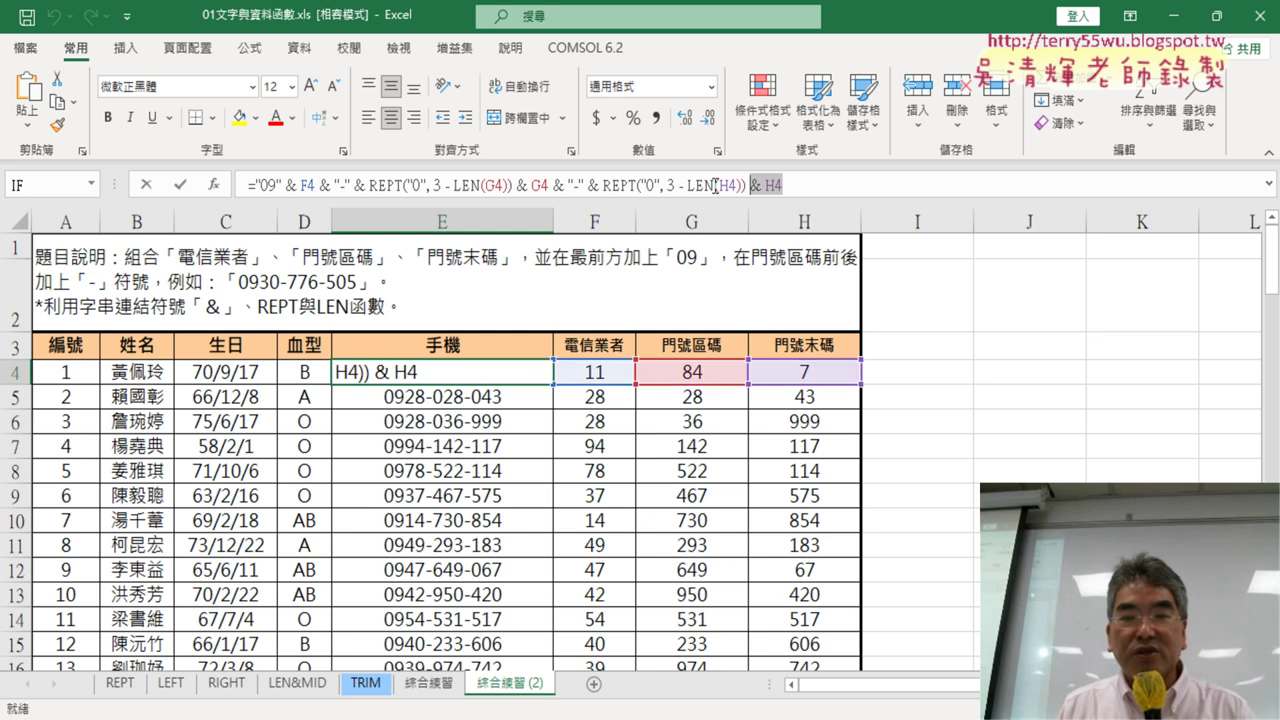
# - Replace E4's REPT/LEN formula on 綜合練習 (2) with the pasted TEXT formula
pyautogui.rightClick(447, 181)
pyautogui.click(490, 279)
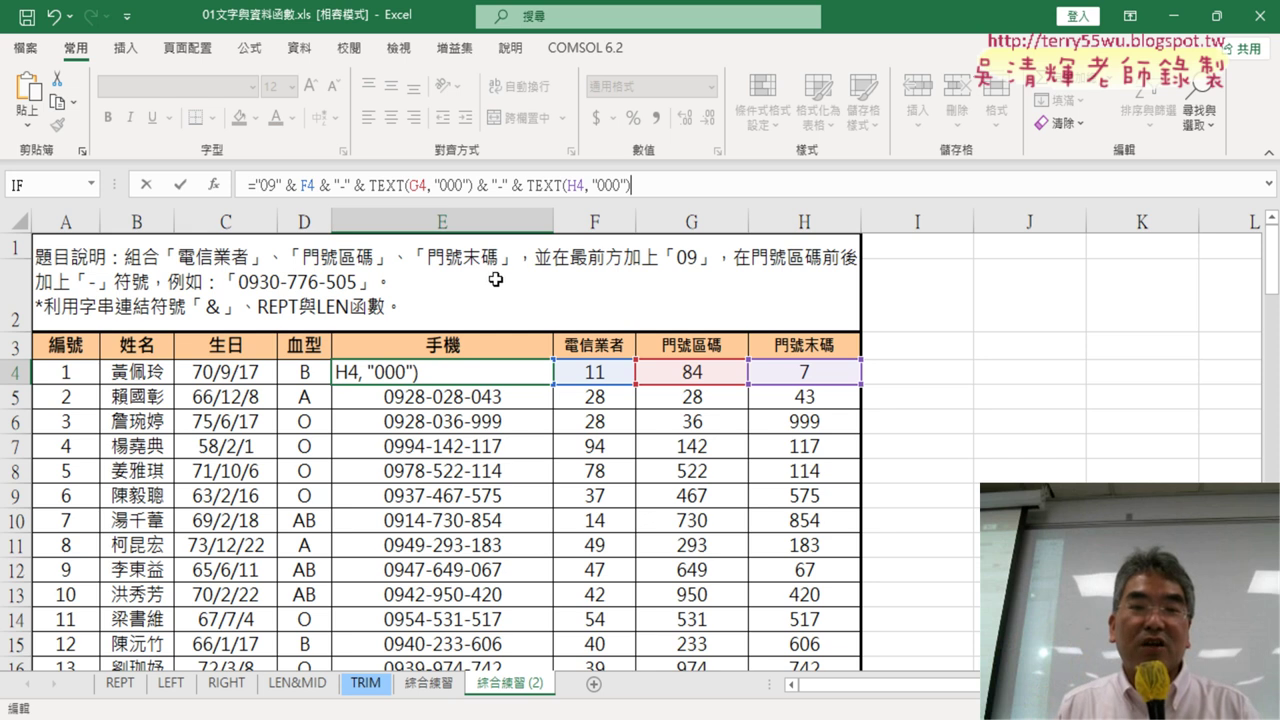
pyautogui.click(182, 188)
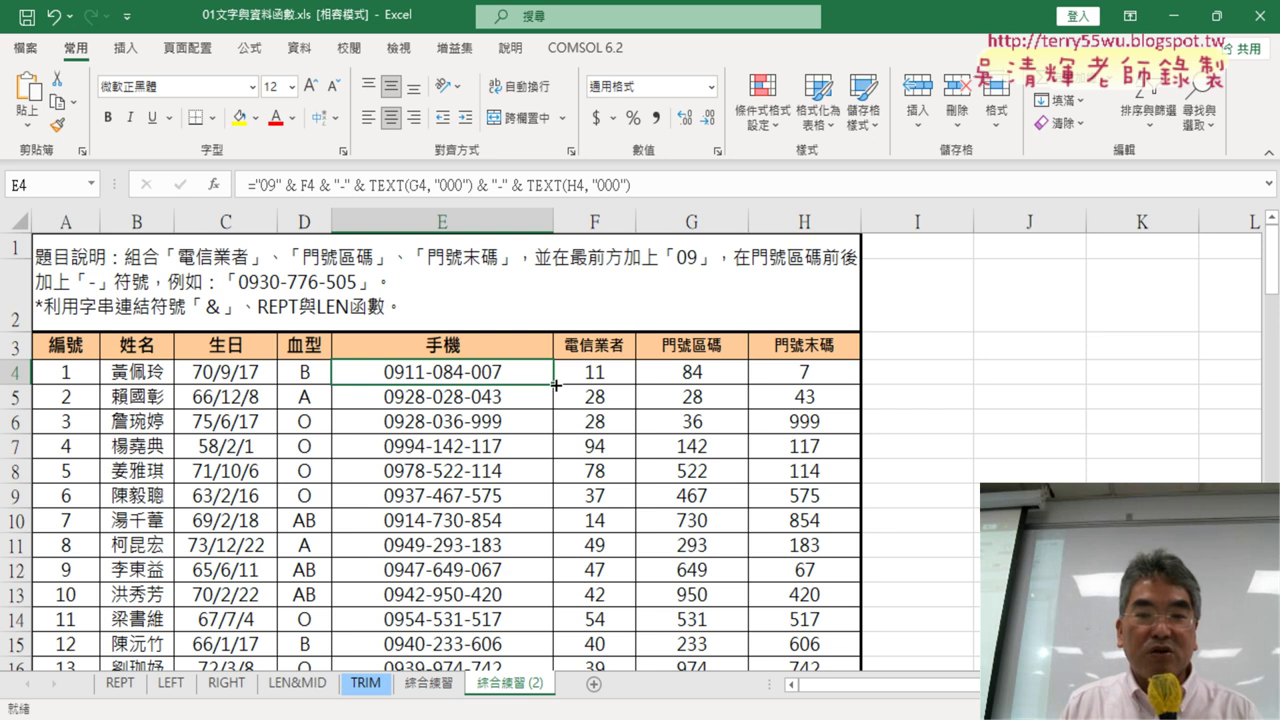
# - Fill the TEXT formula down column E and compare it with 綜合練習's REPT version
pyautogui.doubleClick(555, 384)
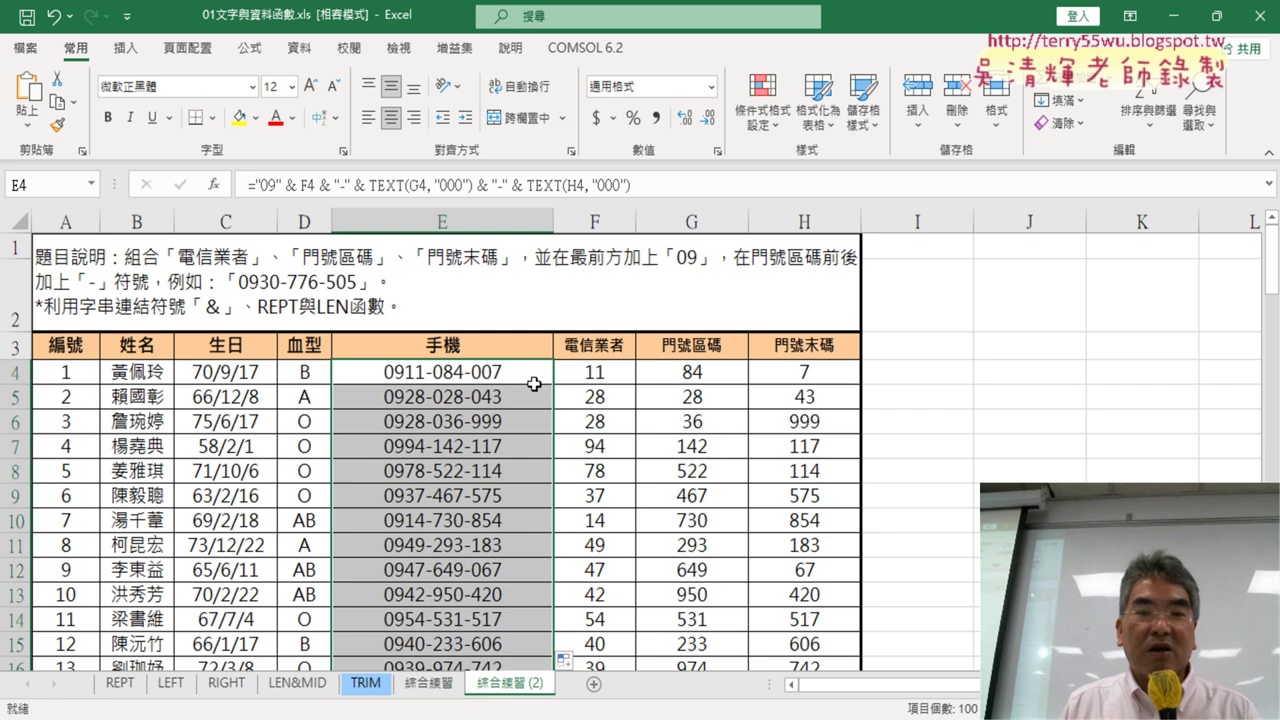
pyautogui.click(490, 371)
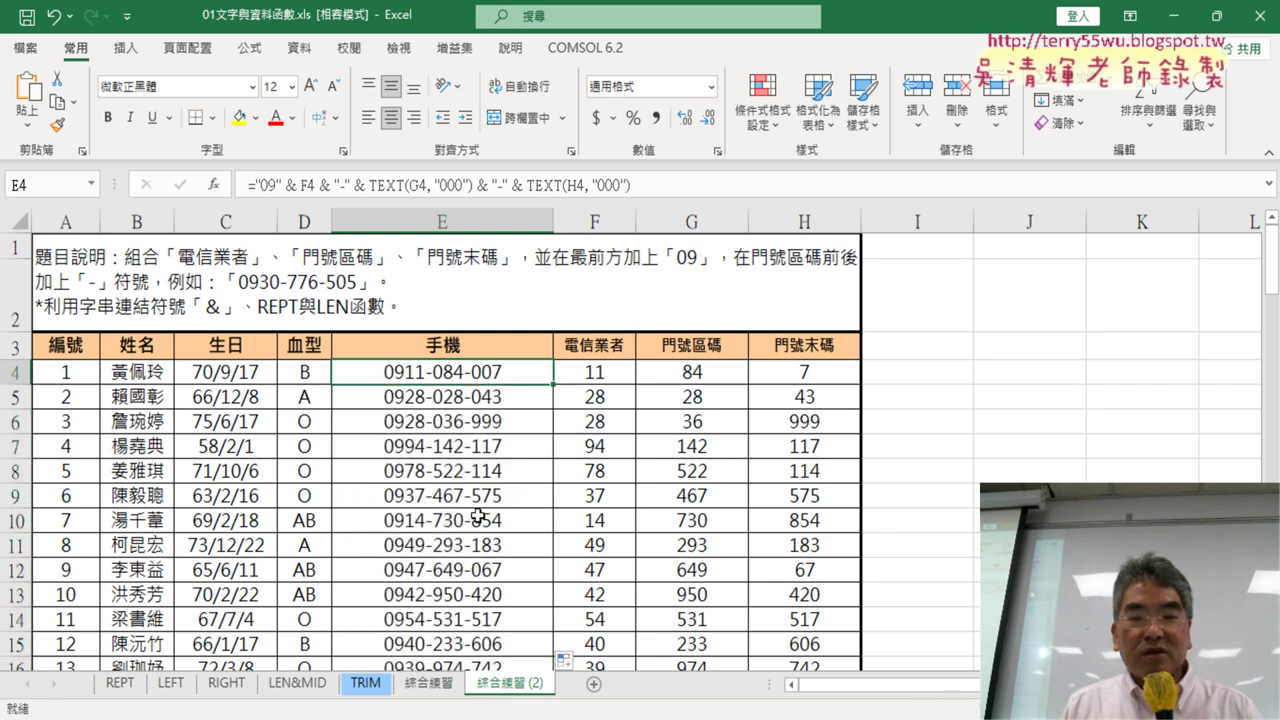
pyautogui.click(428, 688)
pyautogui.click(512, 686)
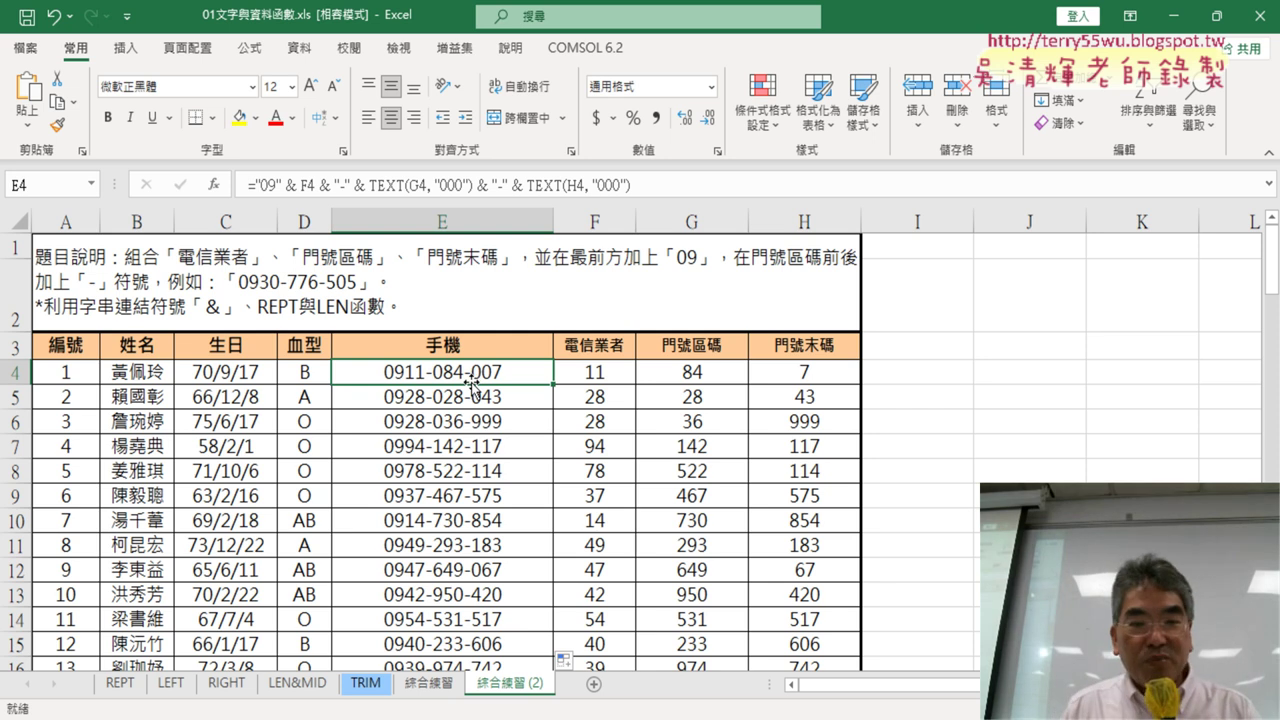
pyautogui.click(432, 690)
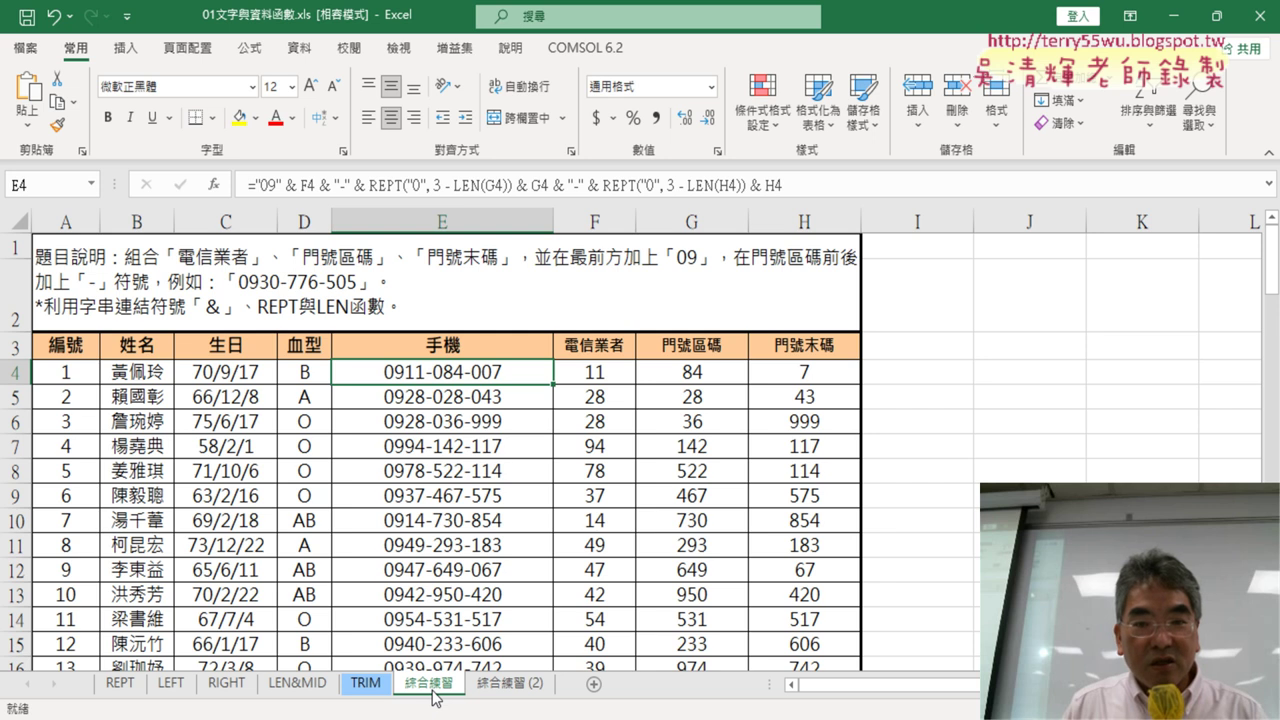
pyautogui.click(533, 690)
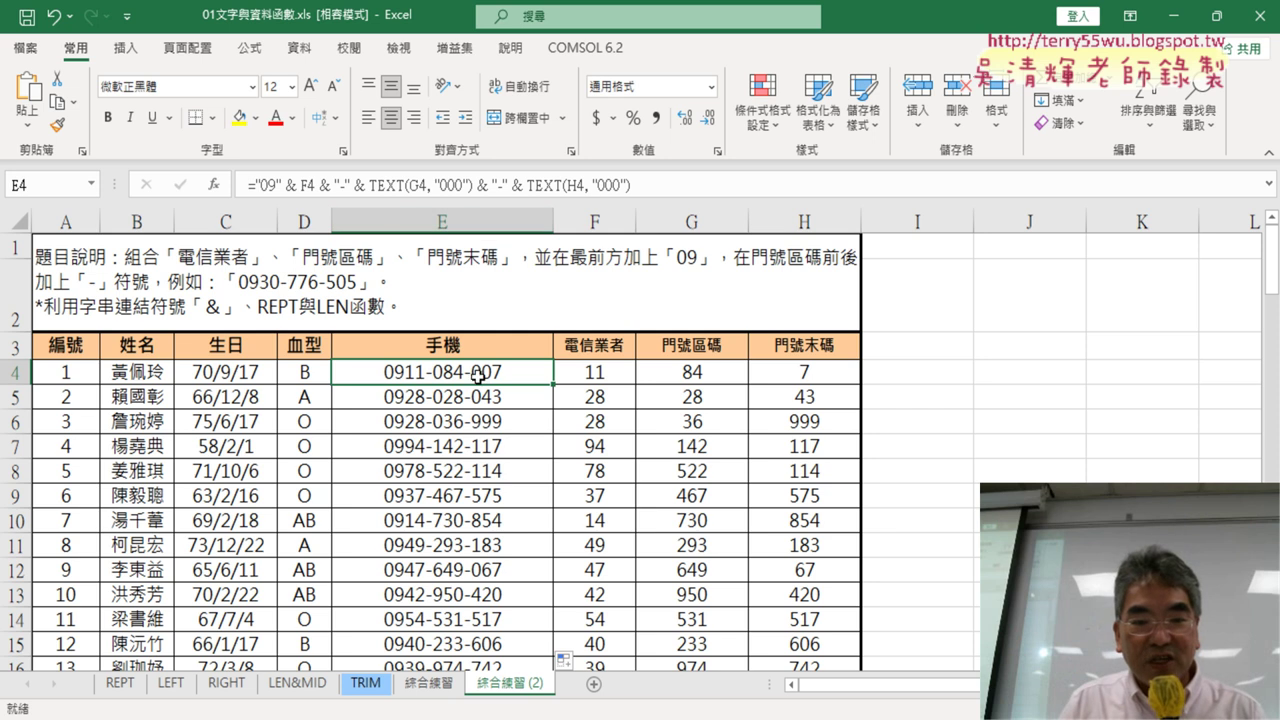
# - Compare the two sheets' phone formulas once more, then go to the File backstage
pyautogui.click(428, 686)
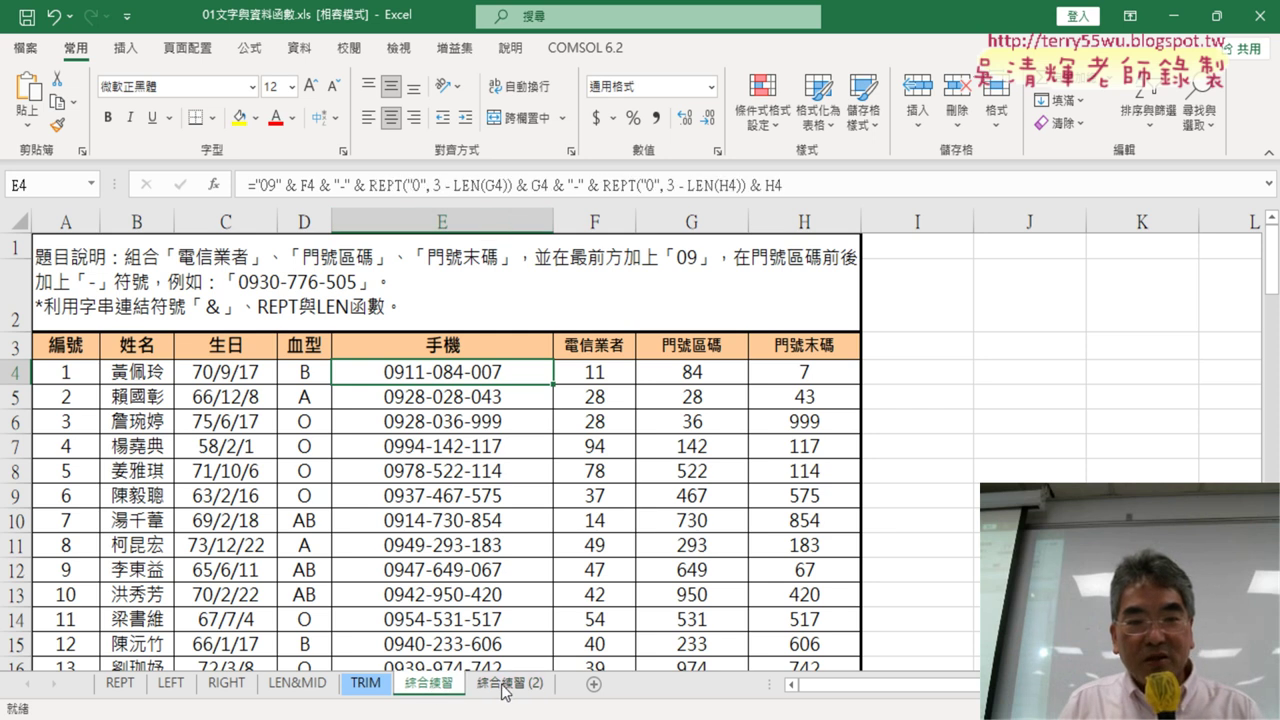
pyautogui.click(508, 690)
pyautogui.click(418, 686)
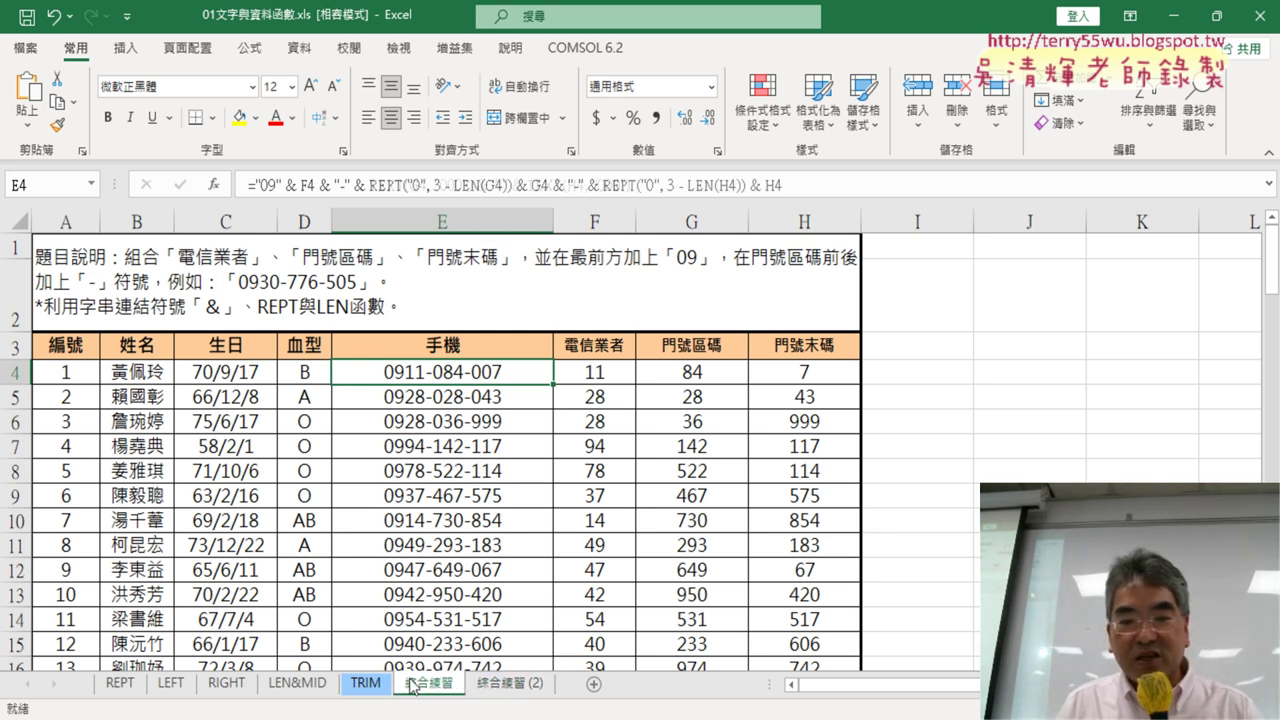
pyautogui.click(500, 690)
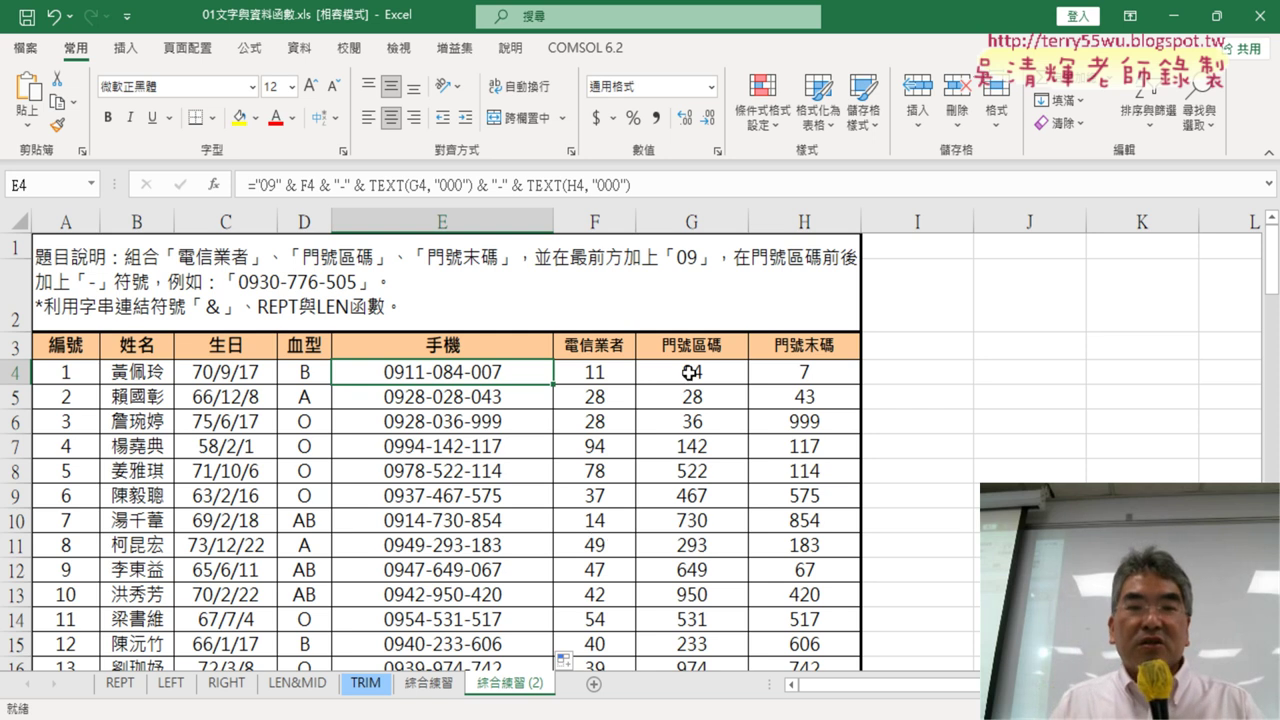
pyautogui.click(24, 50)
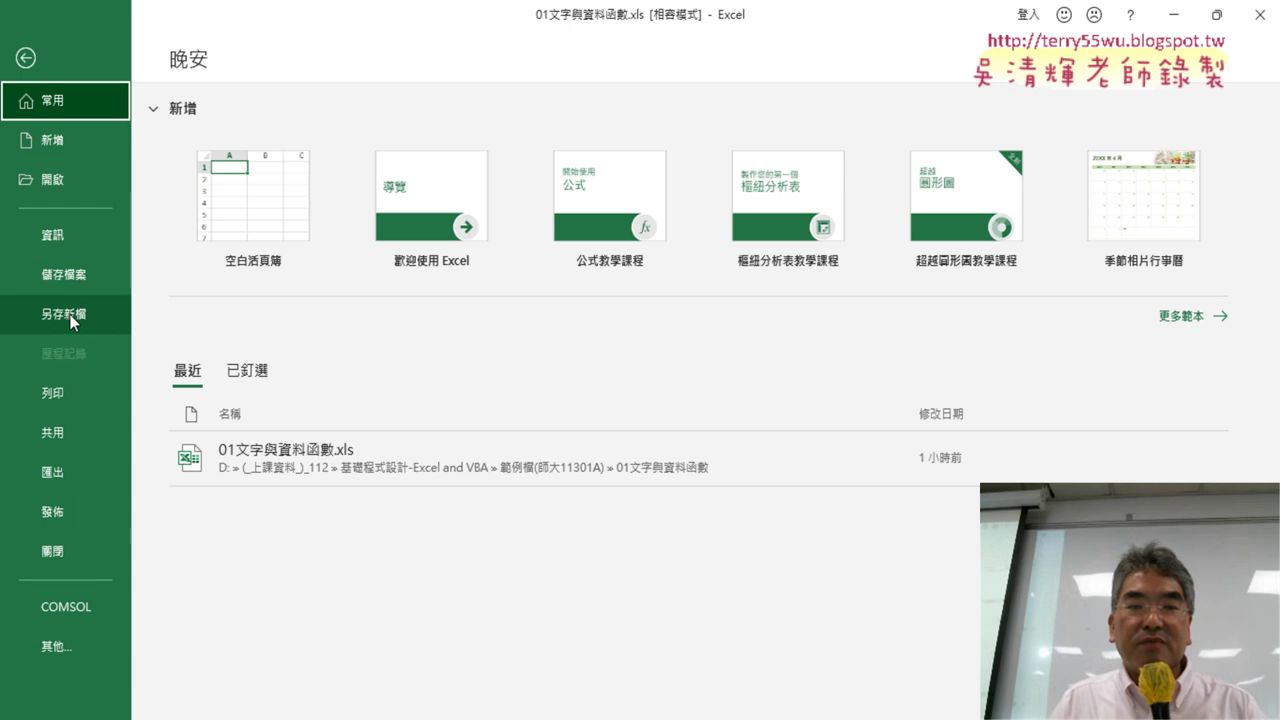
# - Open the Save As dialog for 01文字與資料函數.xls and expand its Excel 97-2003 file-type list
pyautogui.click(72, 321)
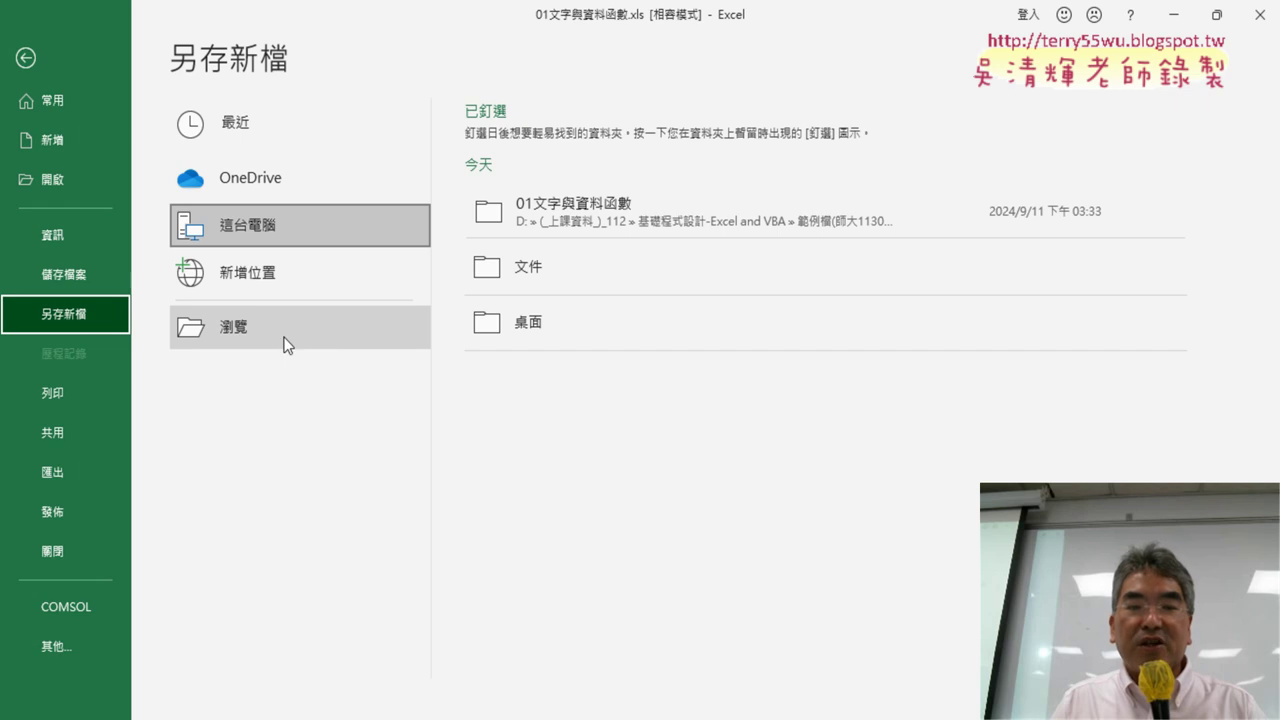
pyautogui.click(379, 338)
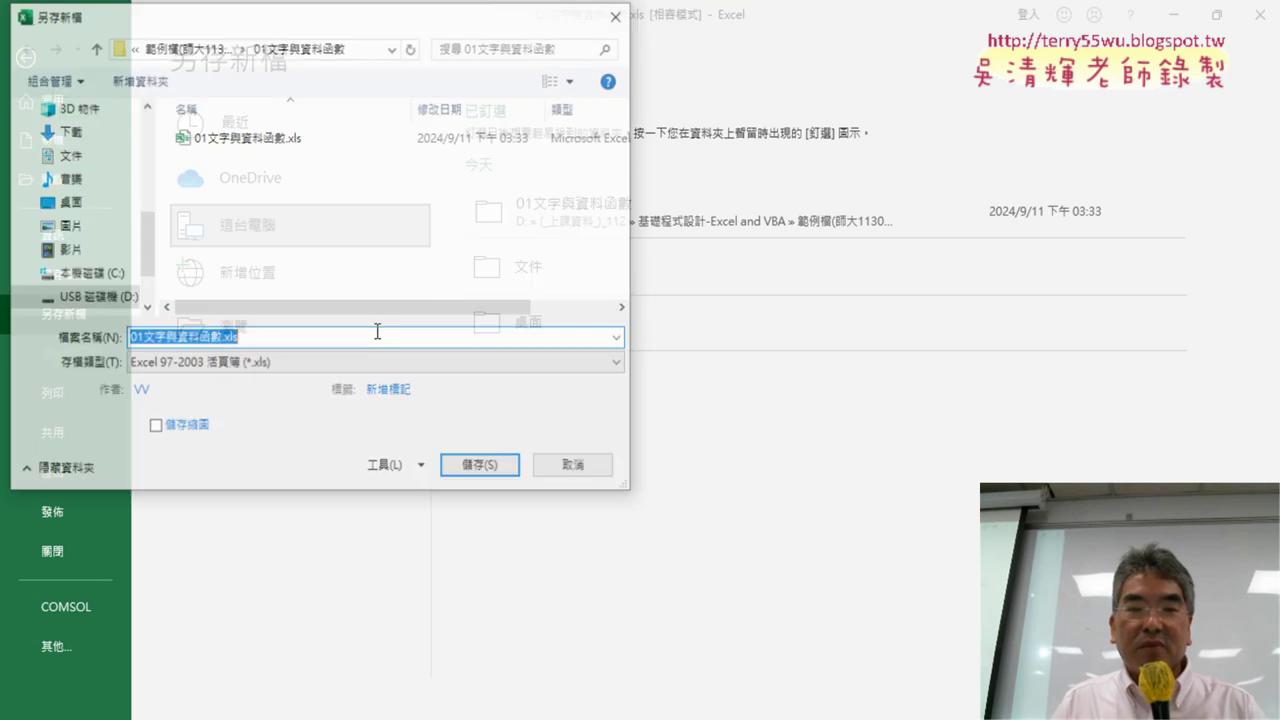
pyautogui.moveTo(358, 30); pyautogui.dragTo(765, 97)
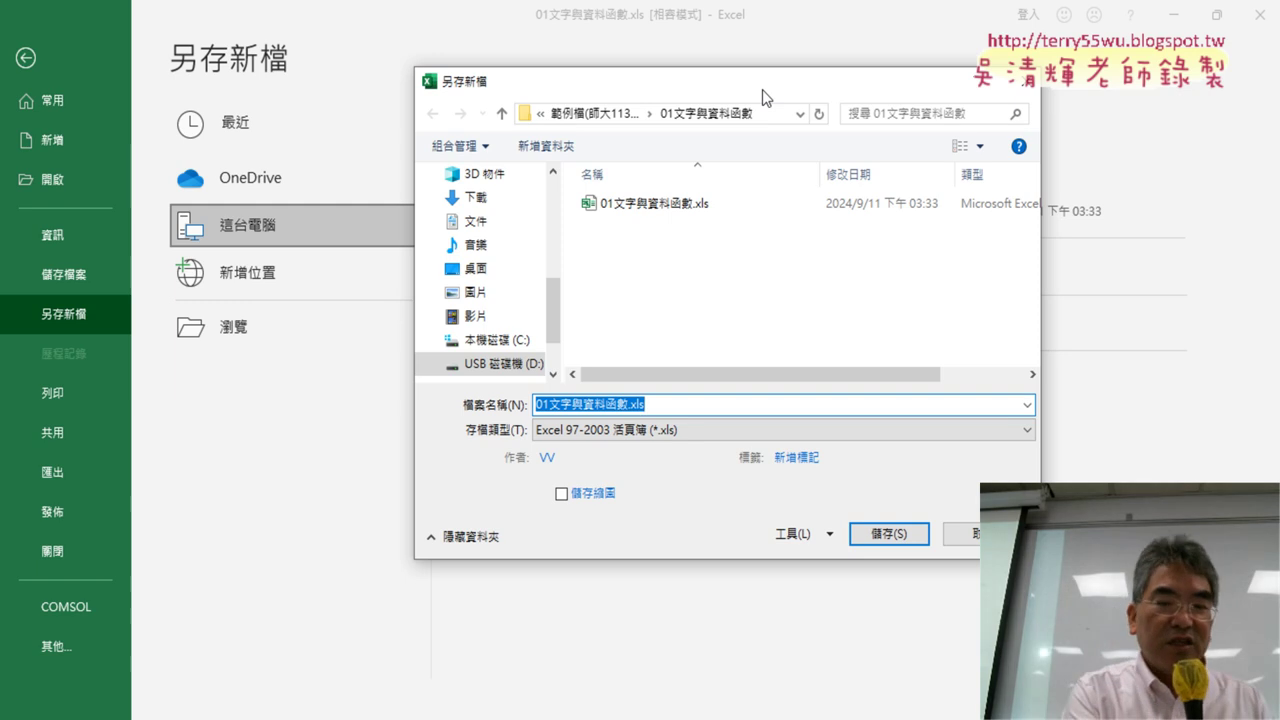
pyautogui.moveTo(729, 443)
pyautogui.mouseDown()
pyautogui.moveTo(636, 452)
pyautogui.moveTo(445, 425)
pyautogui.moveTo(720, 432)
pyautogui.moveTo(705, 447)
pyautogui.mouseUp()
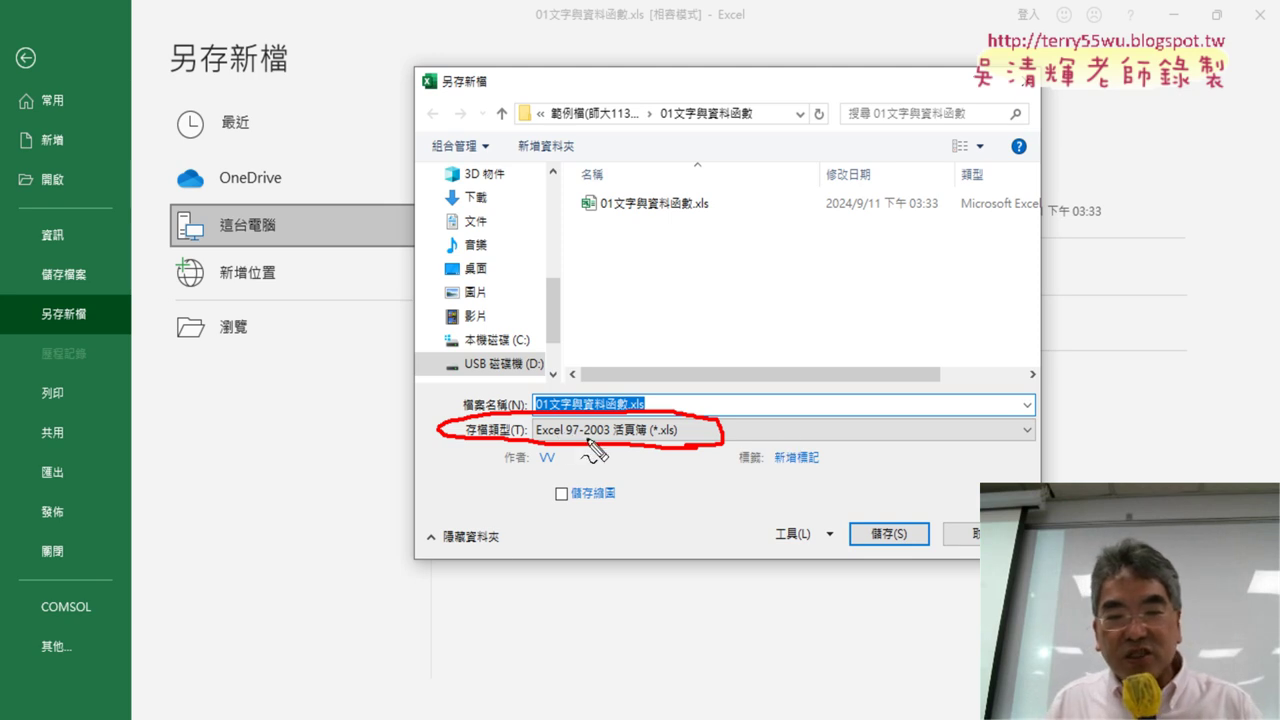
pyautogui.moveTo(610, 436); pyautogui.dragTo(550, 436)
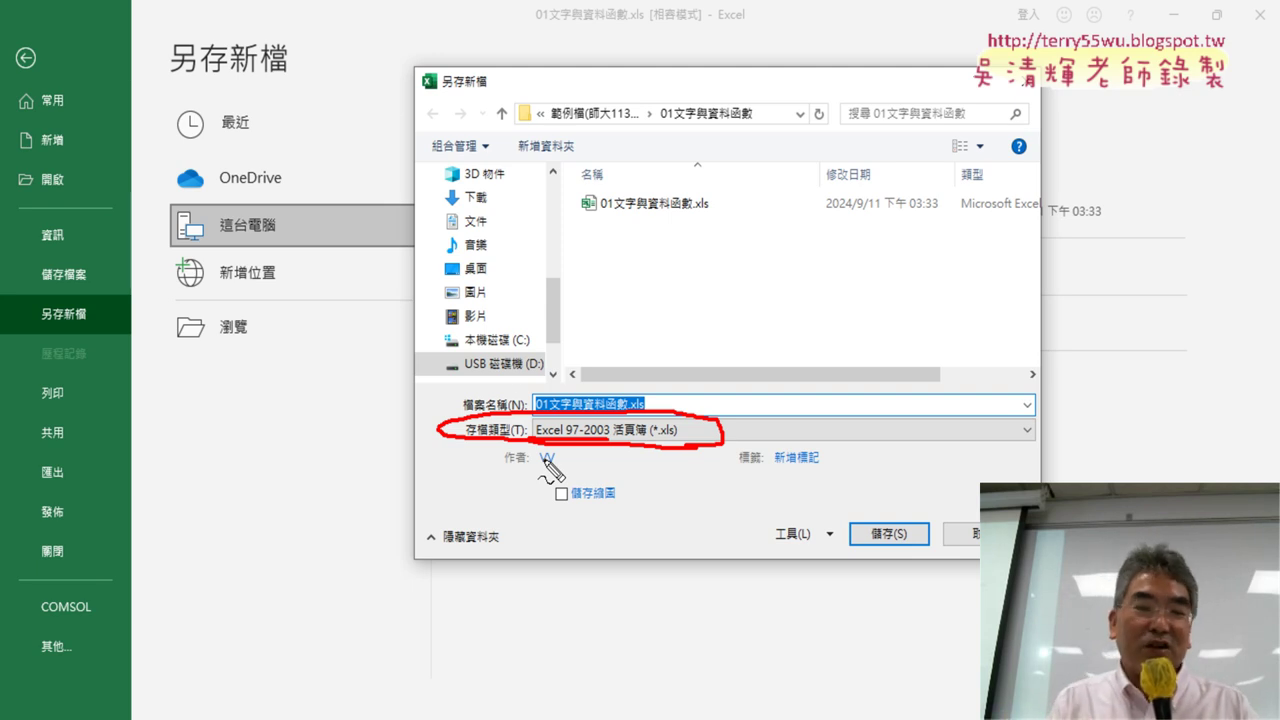
pyautogui.press('Escape')
pyautogui.click(545, 458)
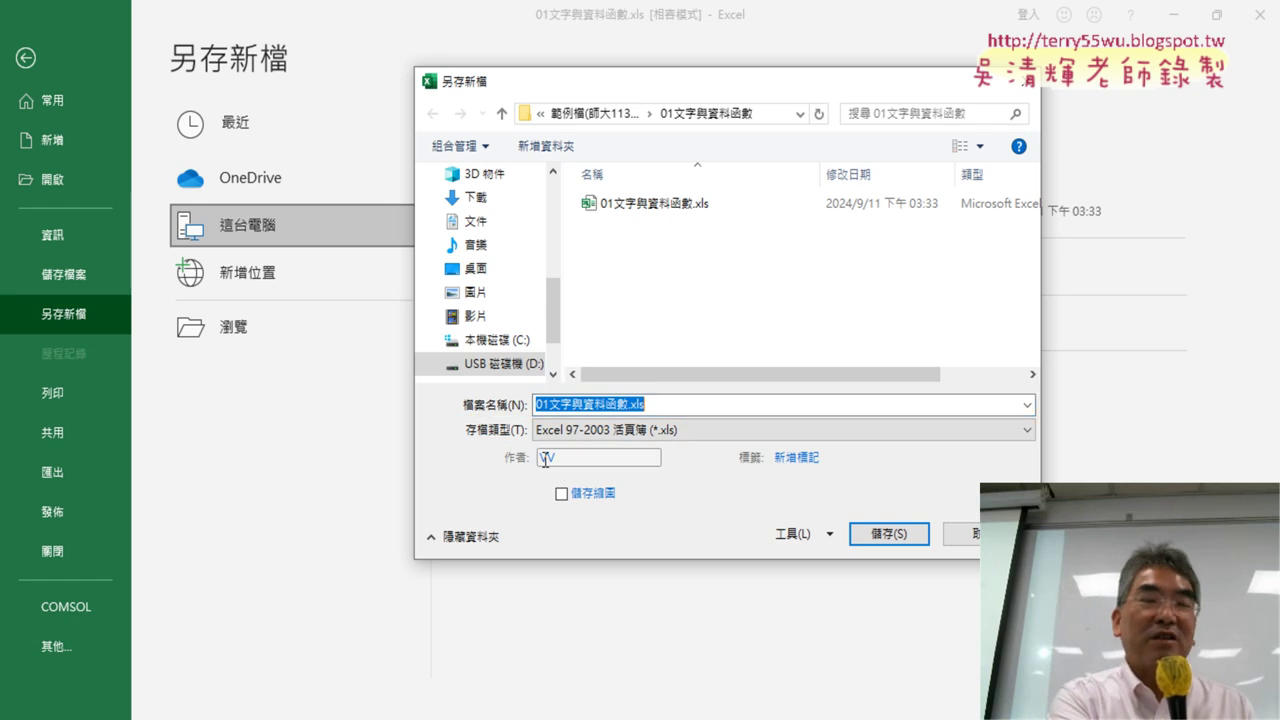
pyautogui.click(690, 430)
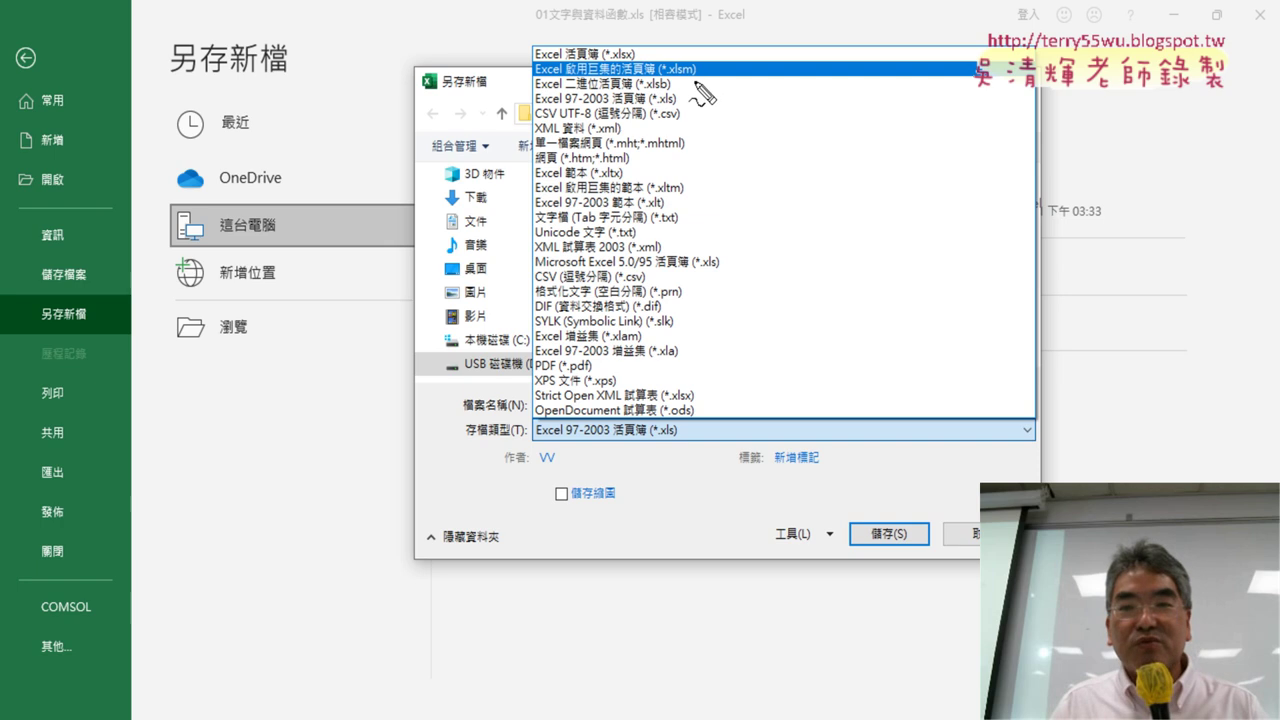
# - Point out the Excel 活頁簿 (*.xlsx) type in the list, then cancel the dialog
pyautogui.moveTo(716, 88); pyautogui.dragTo(700, 97)
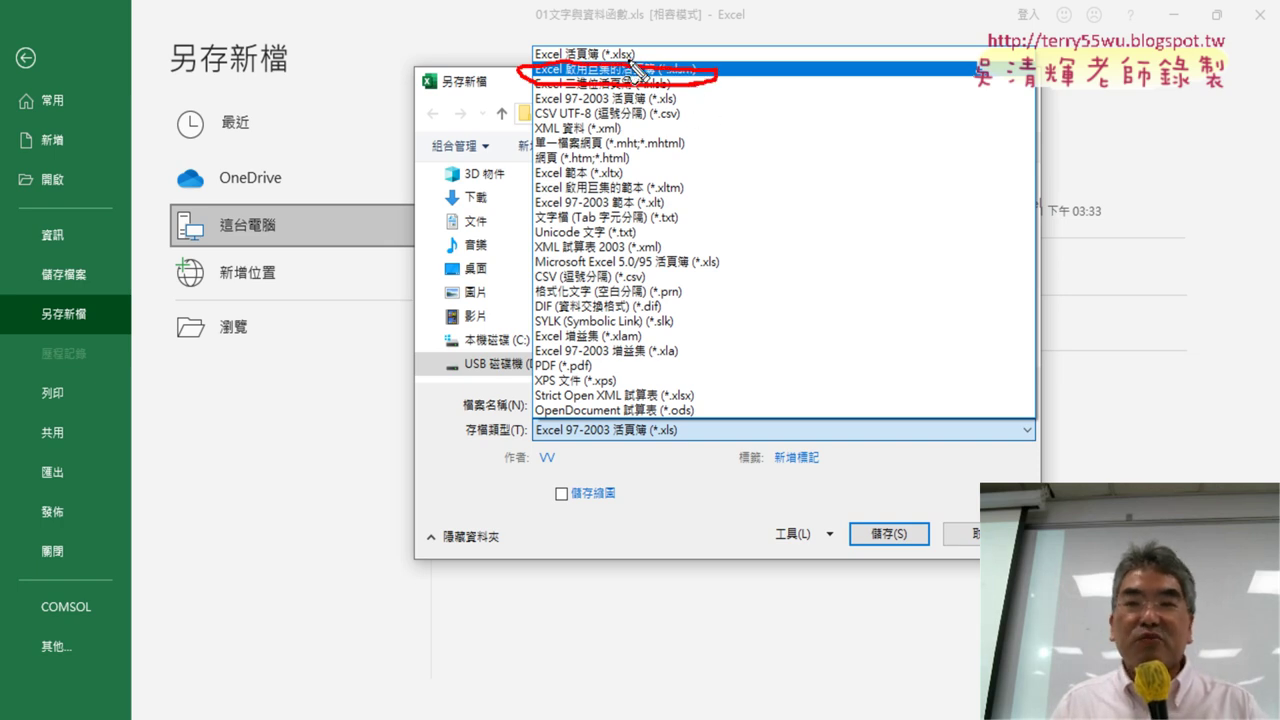
pyautogui.moveTo(632, 68); pyautogui.dragTo(640, 58)
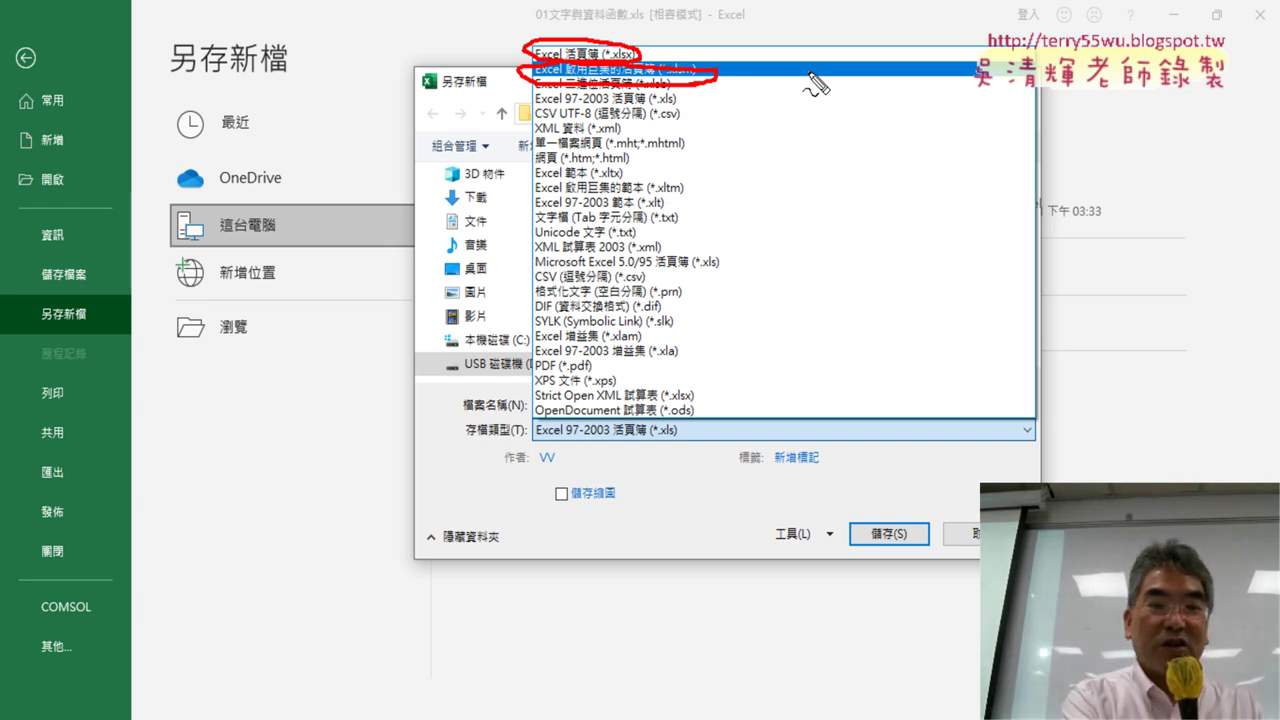
pyautogui.press('Escape')
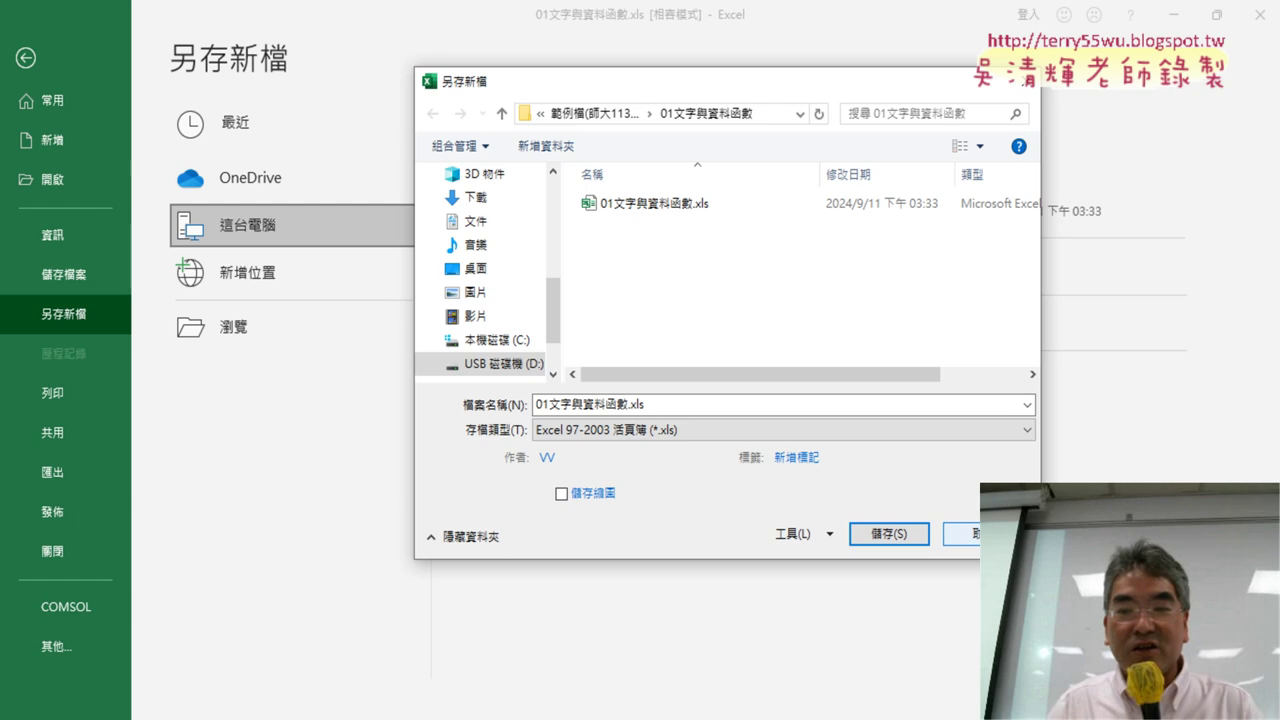
pyautogui.click(962, 533)
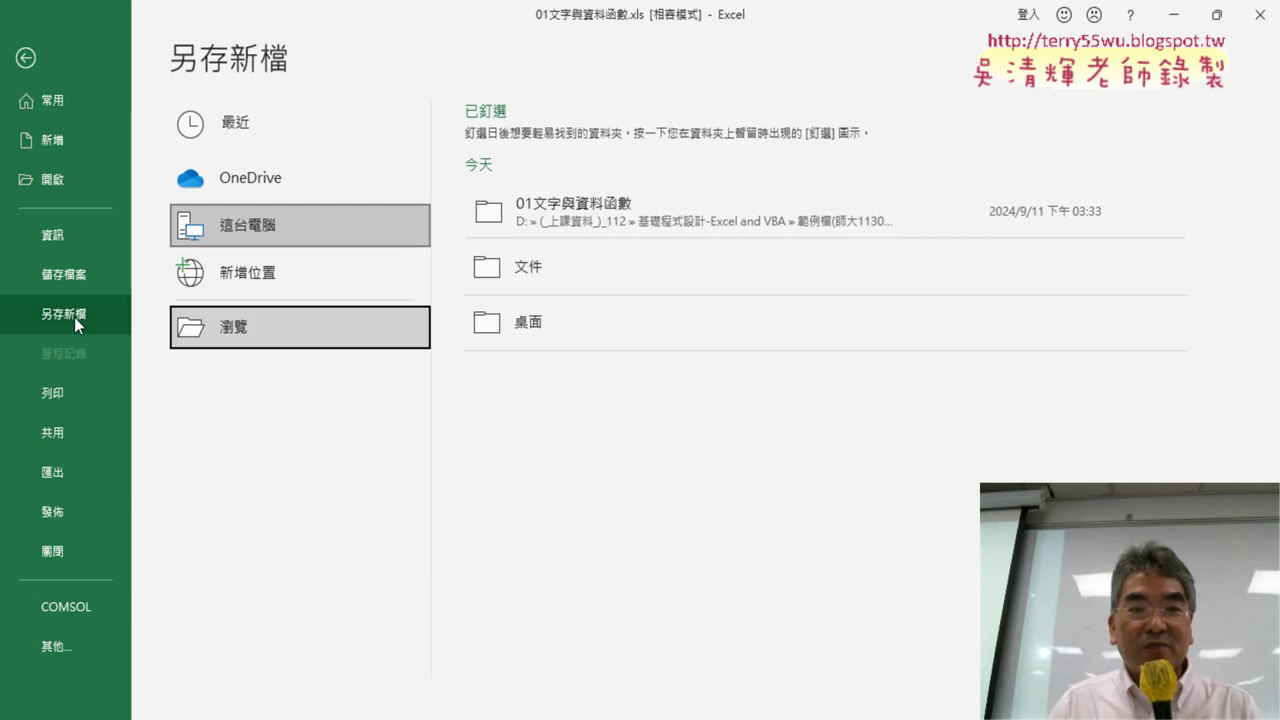
# - Save the workbook as Excel 啟用巨集的活頁簿 (*.xlsm), 01文字與資料函數.xlsm
pyautogui.click(316, 342)
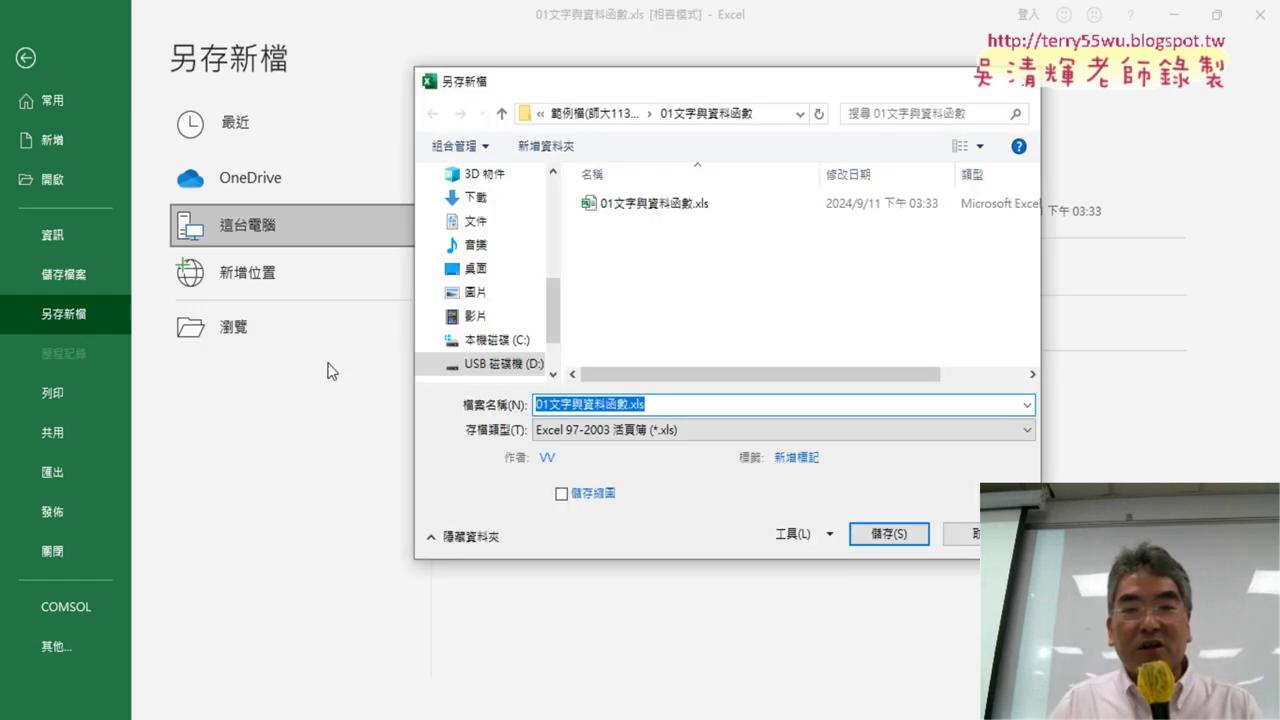
pyautogui.click(685, 432)
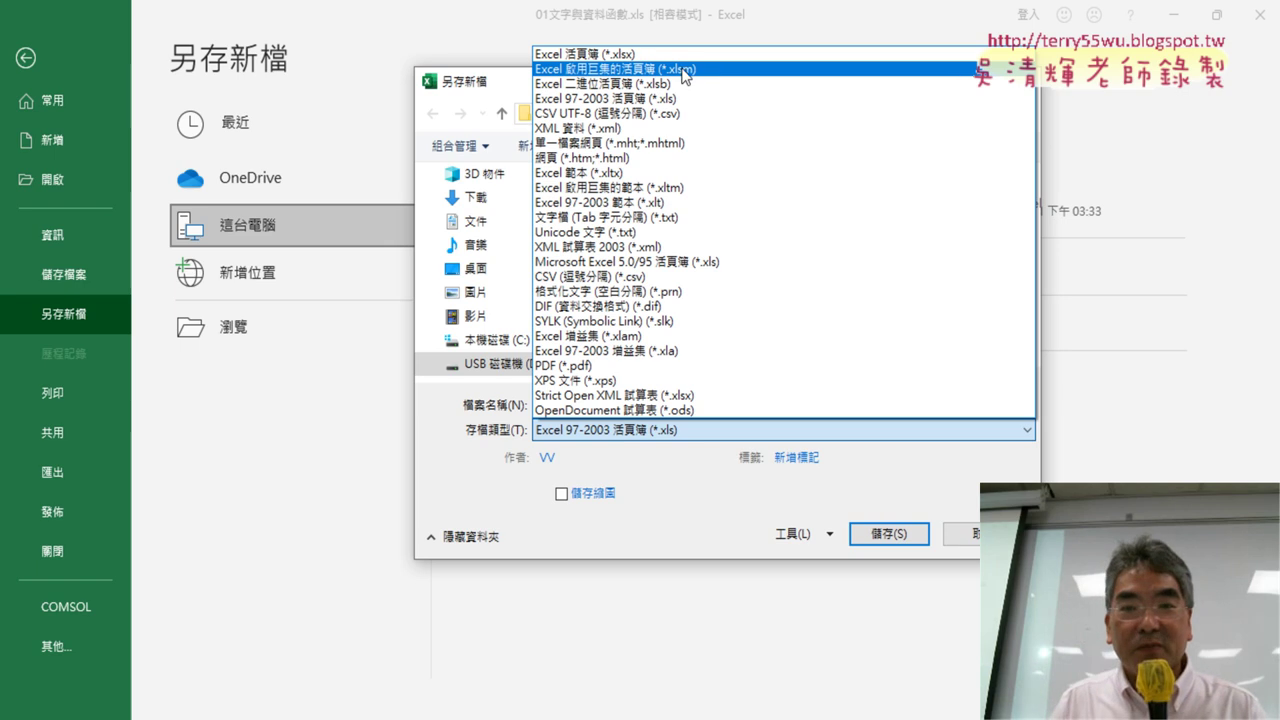
pyautogui.click(685, 69)
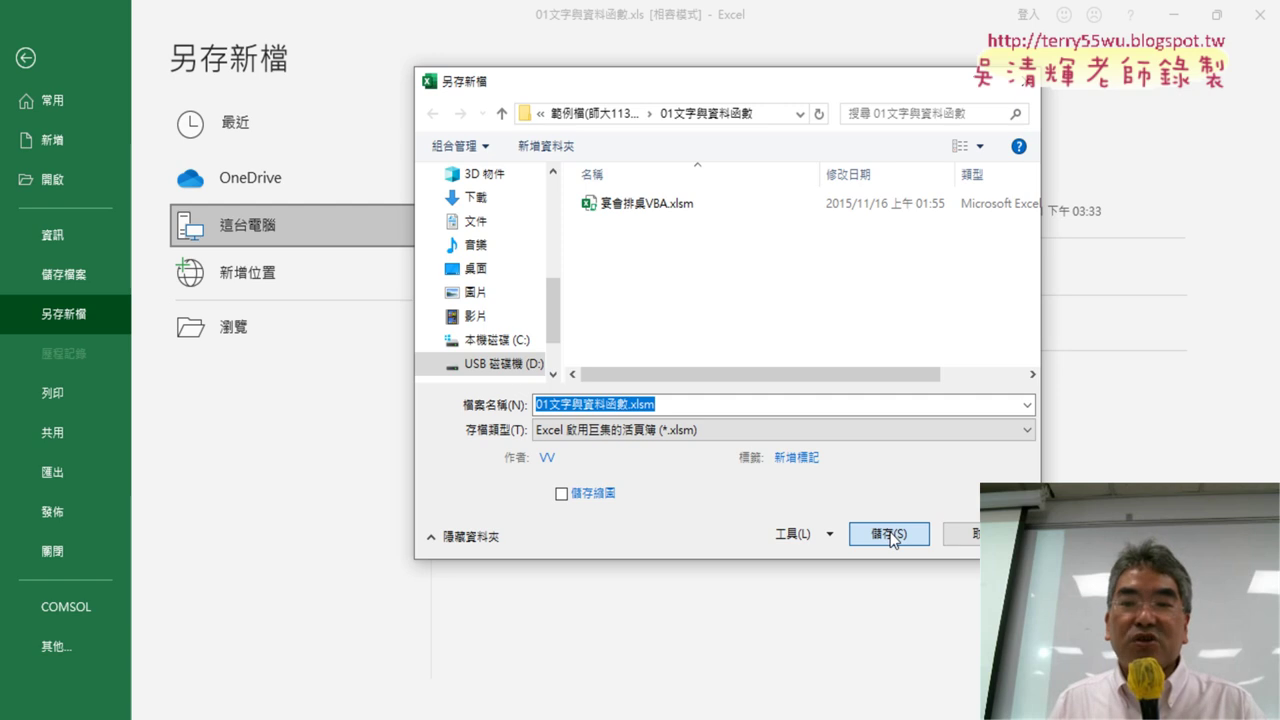
pyautogui.click(889, 534)
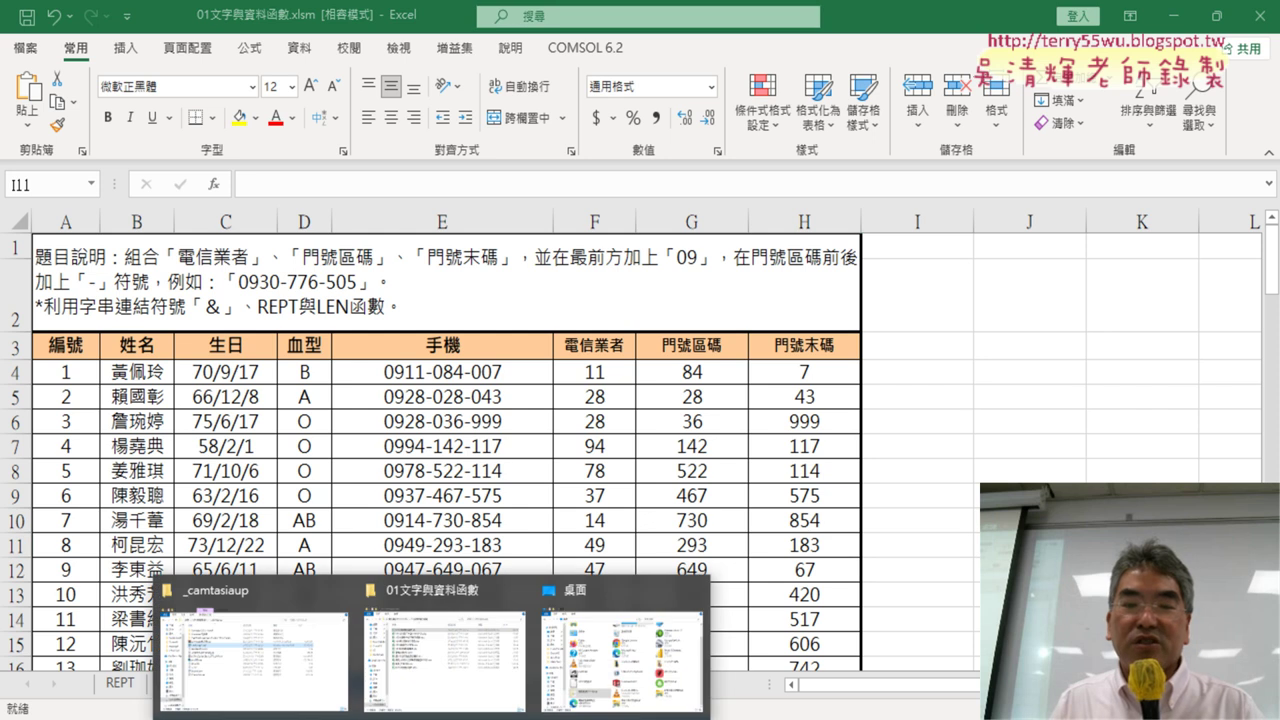
# - Show the 01文字與資料函數 folder as large icons in a wider window
pyautogui.click(444, 655)
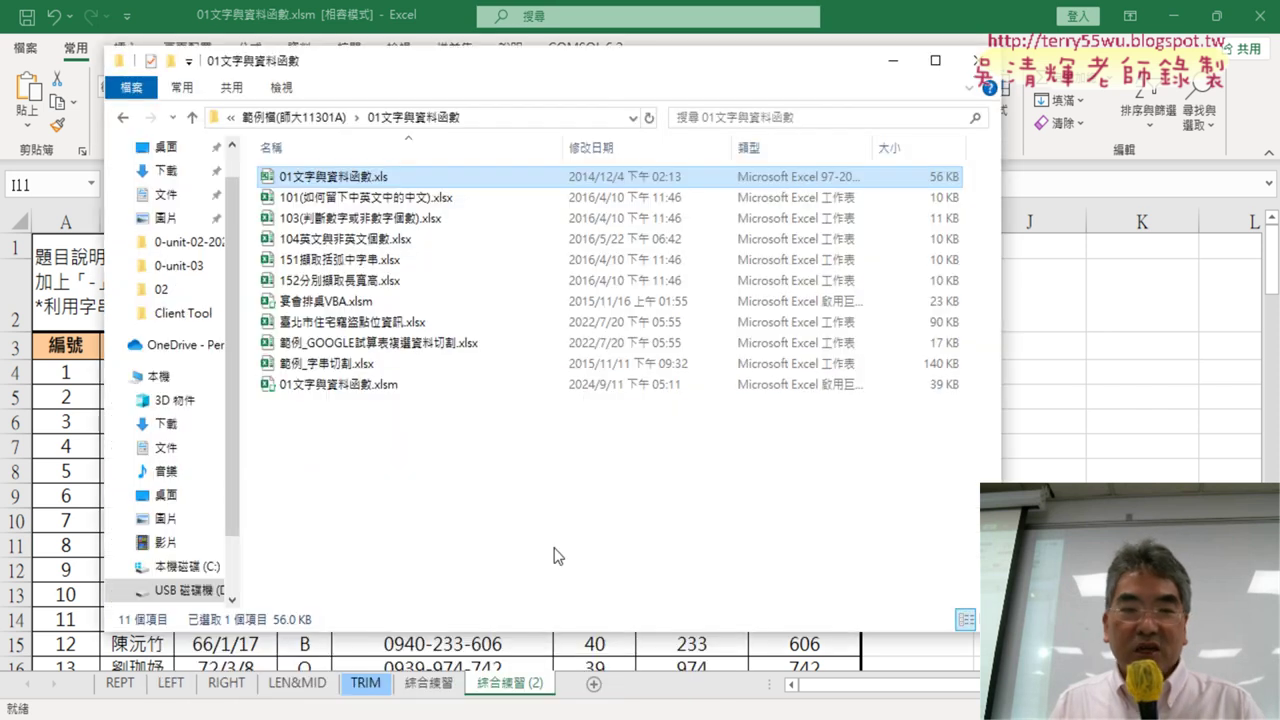
pyautogui.click(281, 88)
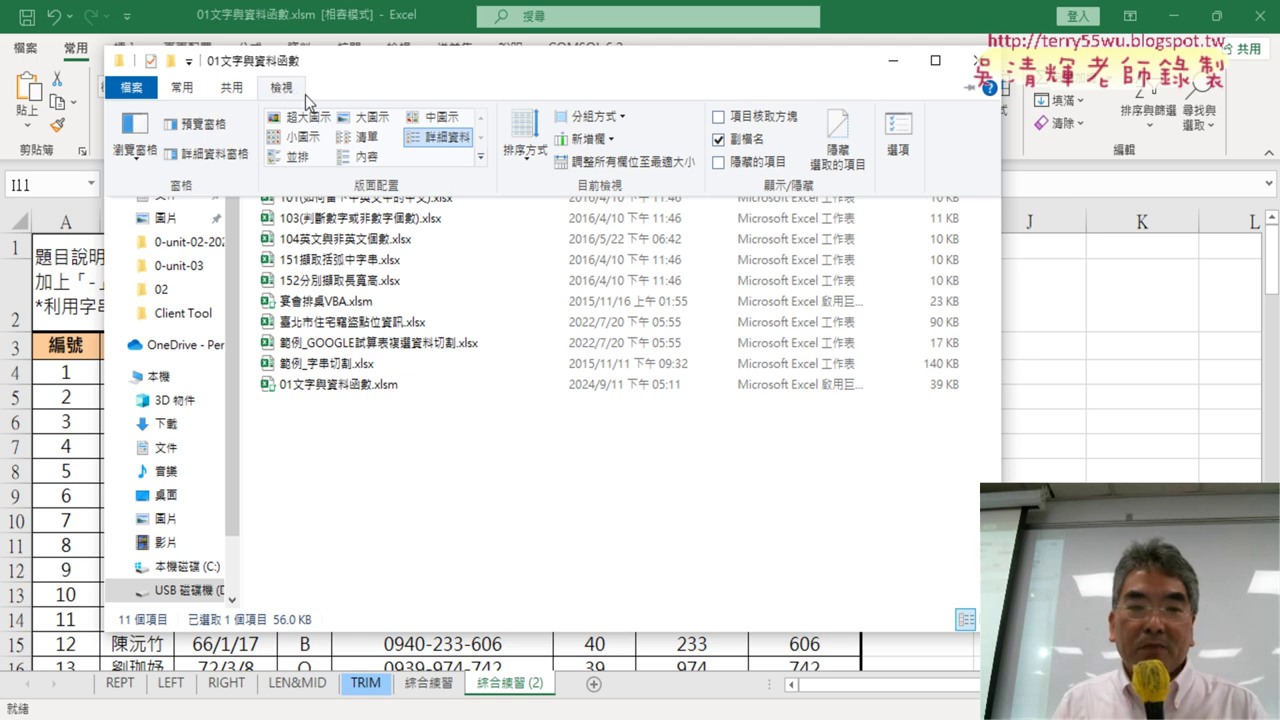
pyautogui.click(373, 124)
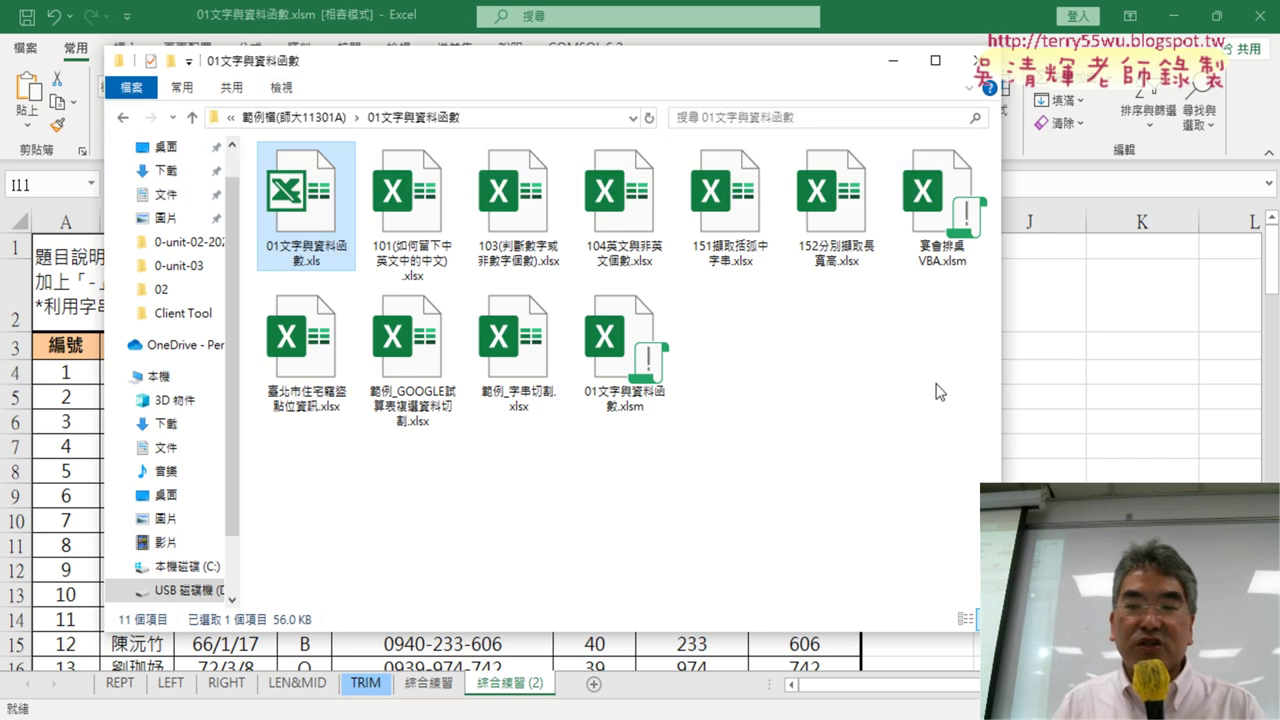
pyautogui.moveTo(1004, 379); pyautogui.dragTo(1122, 392)
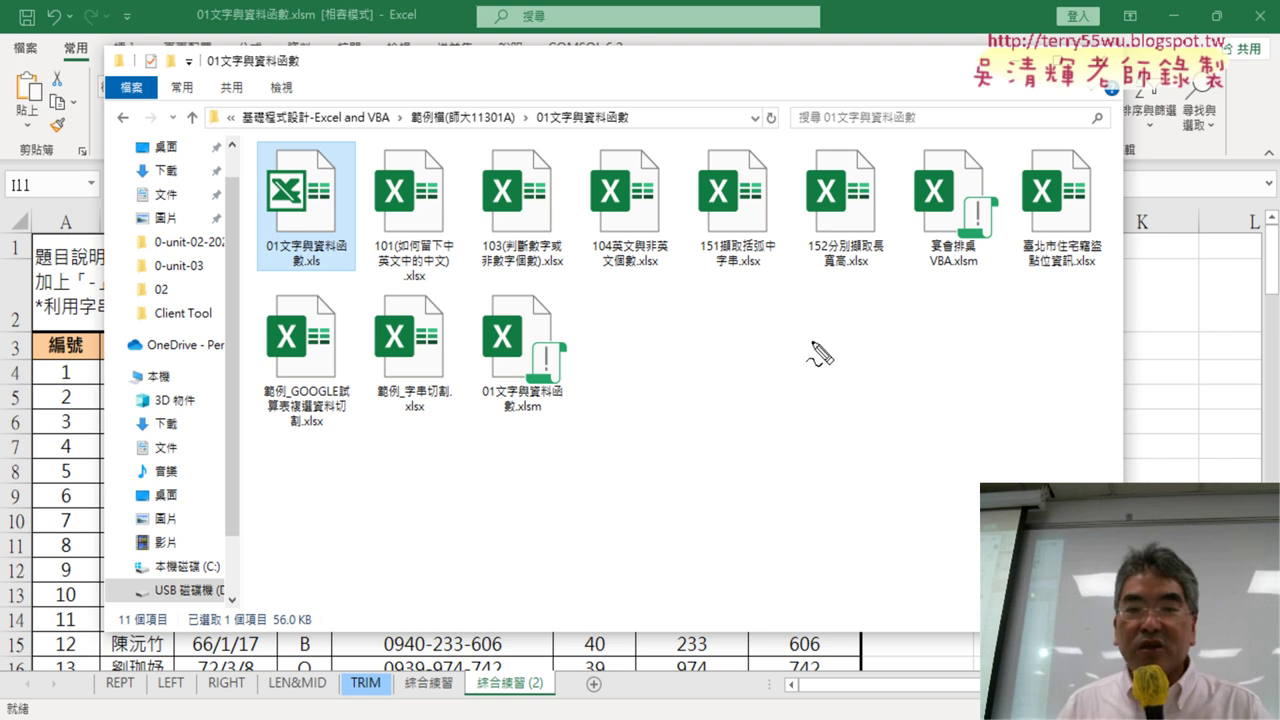
# - Mark the new .xlsm beside the original .xls, clear the markup, and select the .xlsm
pyautogui.moveTo(578, 406)
pyautogui.mouseDown()
pyautogui.moveTo(588, 334)
pyautogui.moveTo(555, 405)
pyautogui.mouseUp()
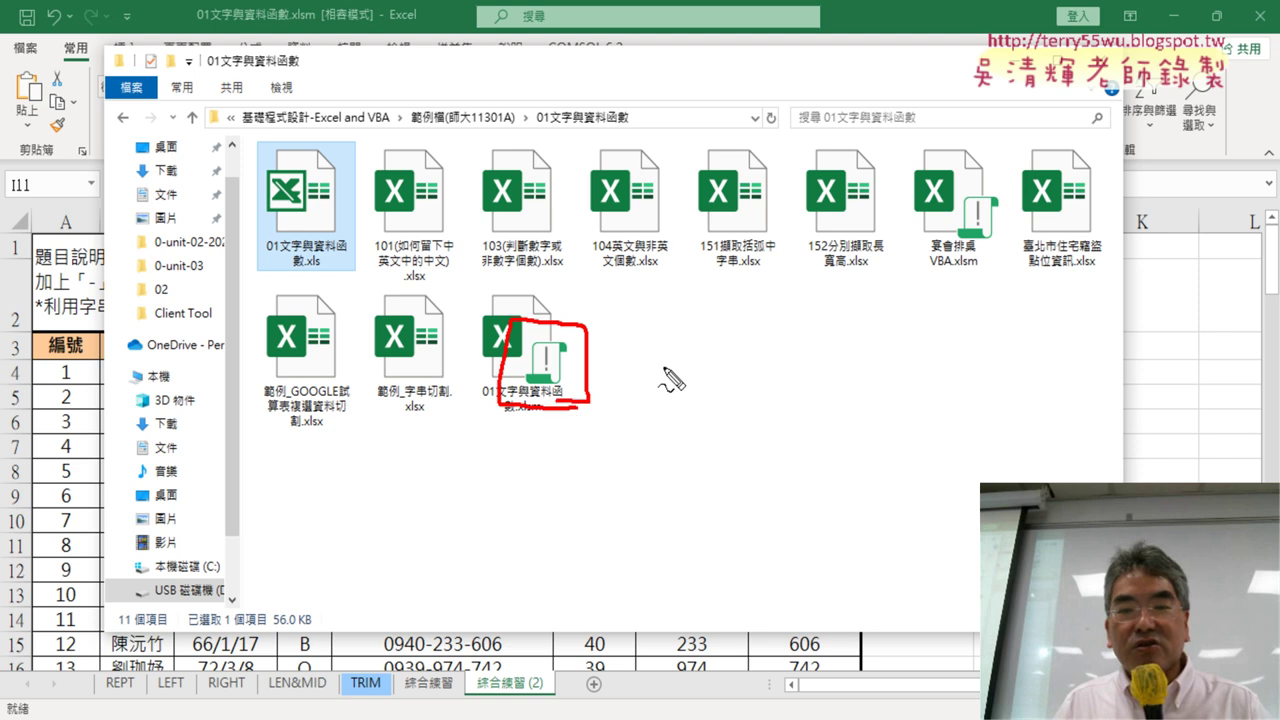
pyautogui.moveTo(798, 322)
pyautogui.mouseDown()
pyautogui.moveTo(596, 348)
pyautogui.moveTo(682, 353)
pyautogui.mouseUp()
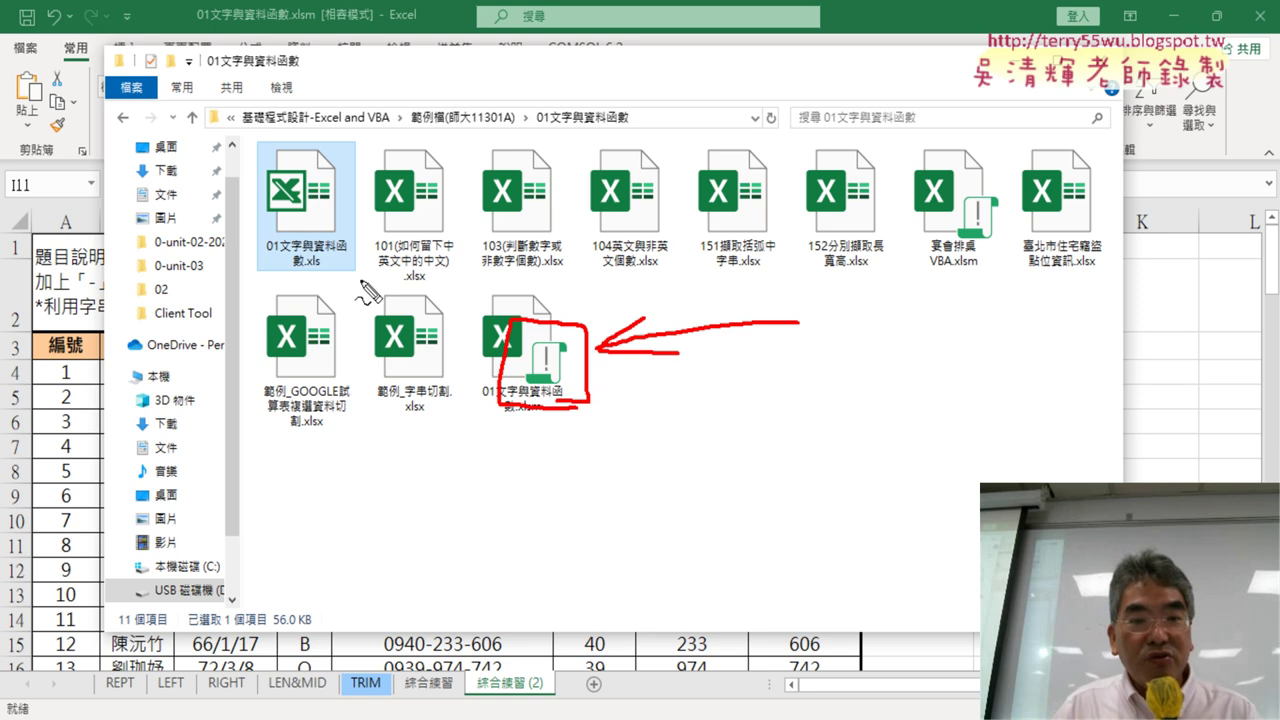
pyautogui.moveTo(356, 285)
pyautogui.mouseDown()
pyautogui.moveTo(280, 286)
pyautogui.moveTo(232, 142)
pyautogui.moveTo(350, 122)
pyautogui.moveTo(353, 284)
pyautogui.mouseUp()
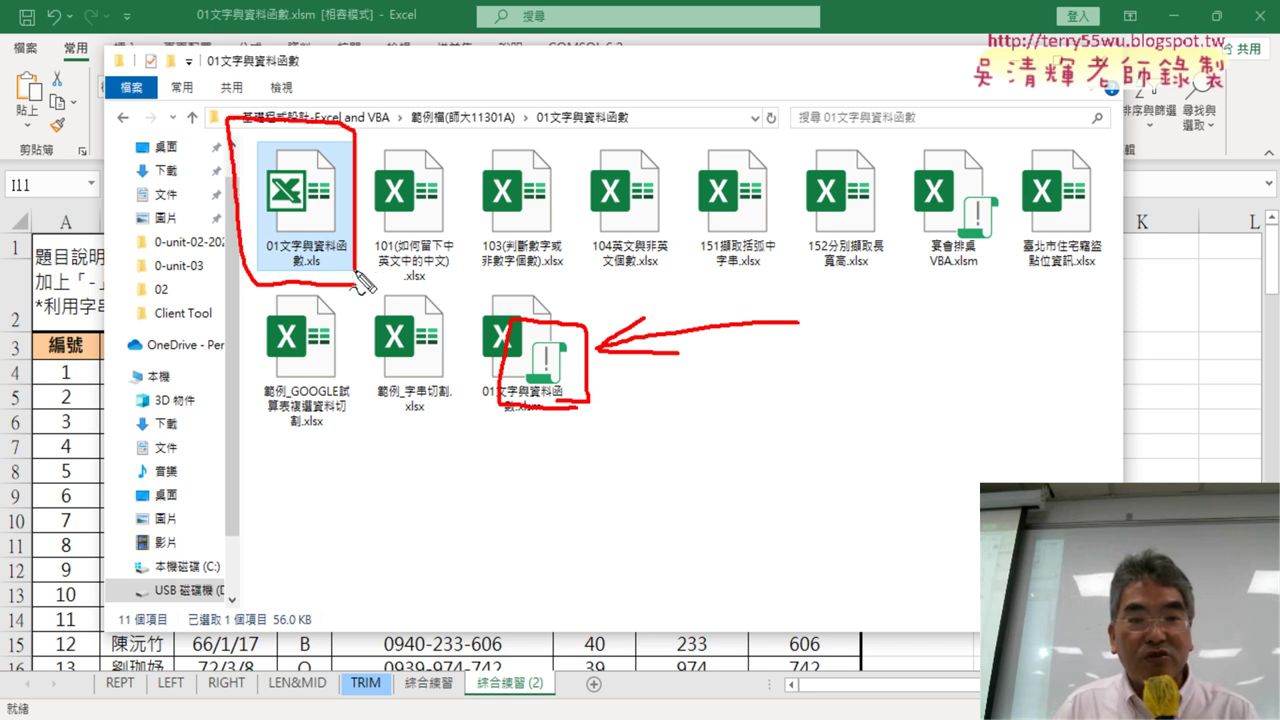
pyautogui.moveTo(570, 400)
pyautogui.mouseDown()
pyautogui.moveTo(516, 368)
pyautogui.moveTo(566, 334)
pyautogui.moveTo(580, 400)
pyautogui.moveTo(543, 395)
pyautogui.mouseUp()
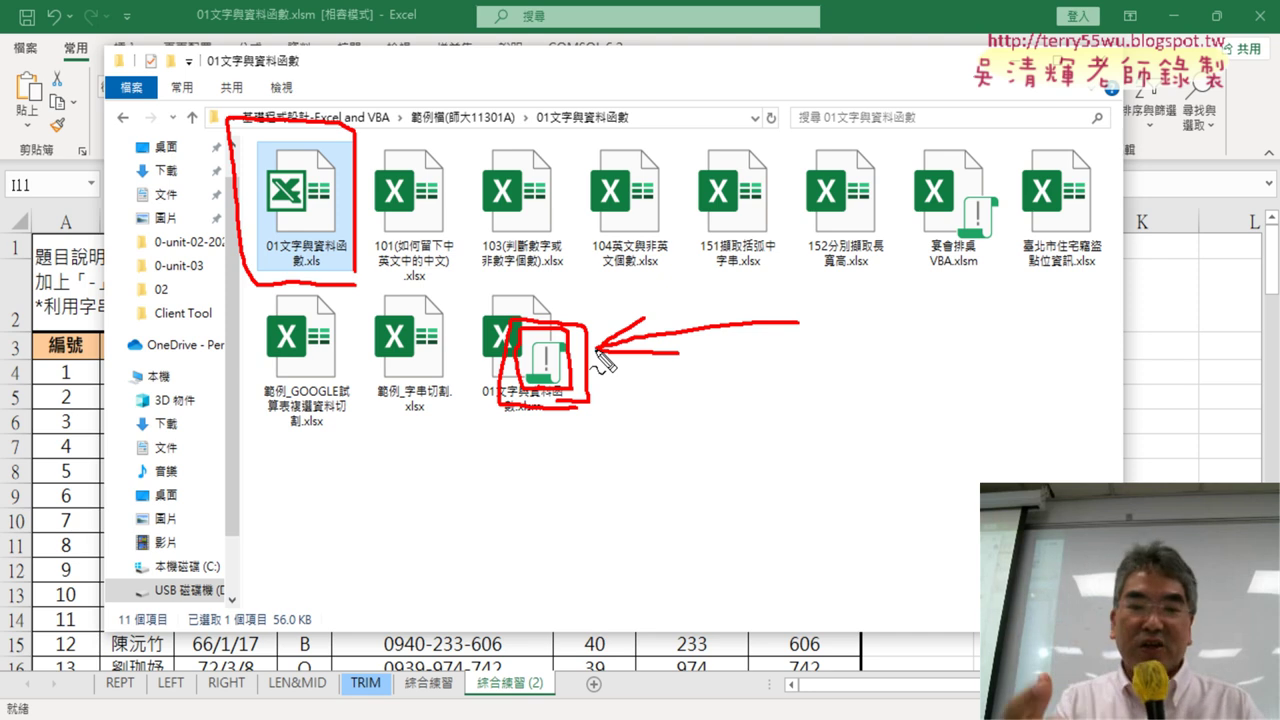
pyautogui.press('Escape')
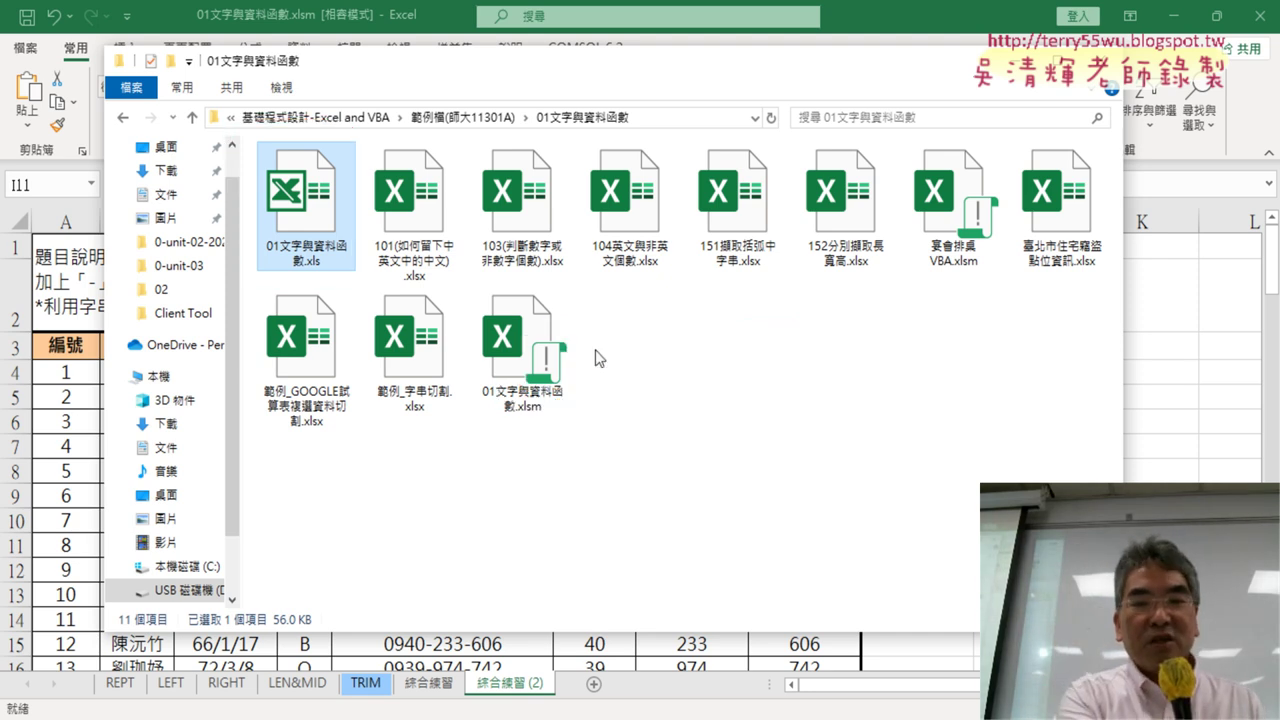
pyautogui.click(524, 376)
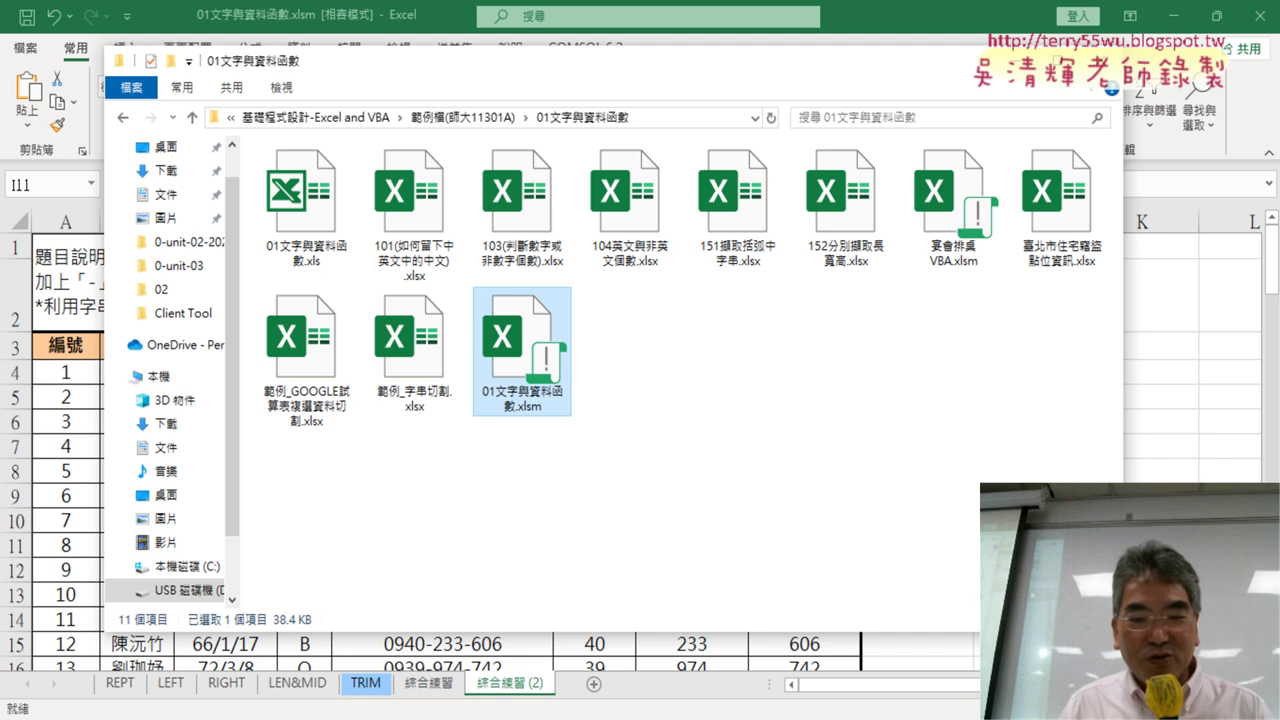
# - Bring up the Moodle course tab in Chrome and scroll to 第02週's 2024.09.11 作業繳交
pyautogui.click(522, 695)
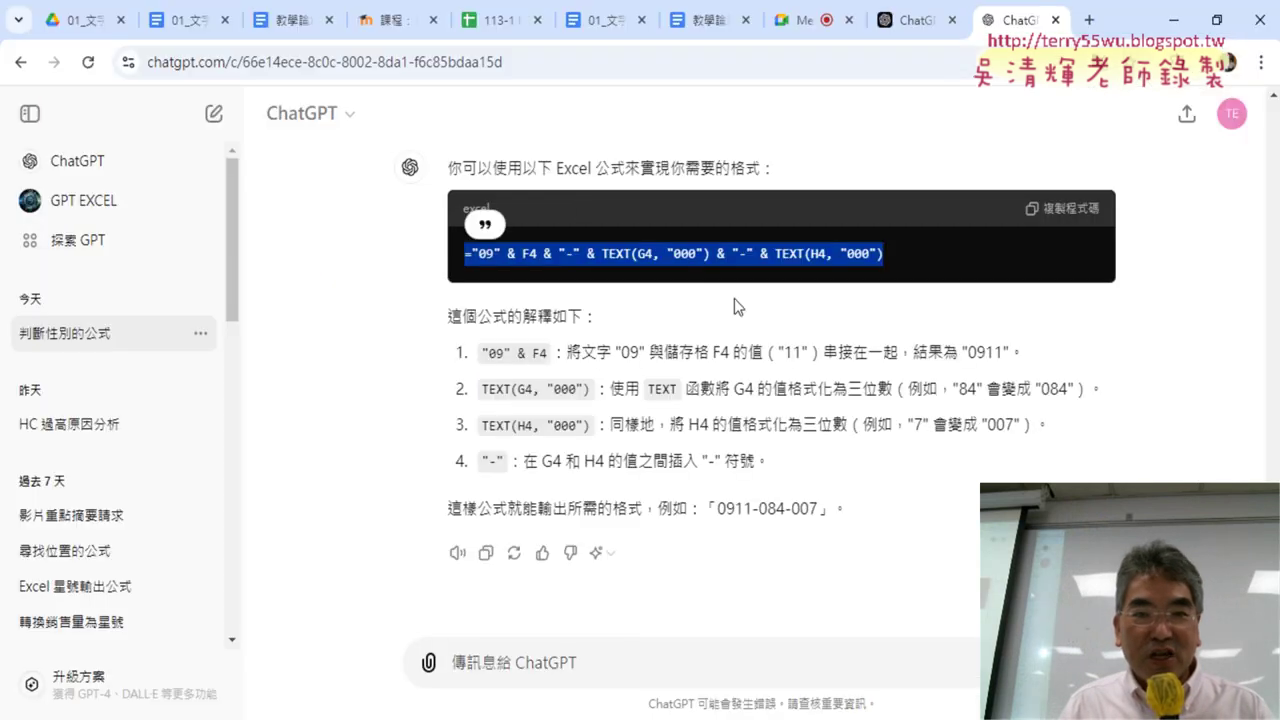
pyautogui.click(372, 20)
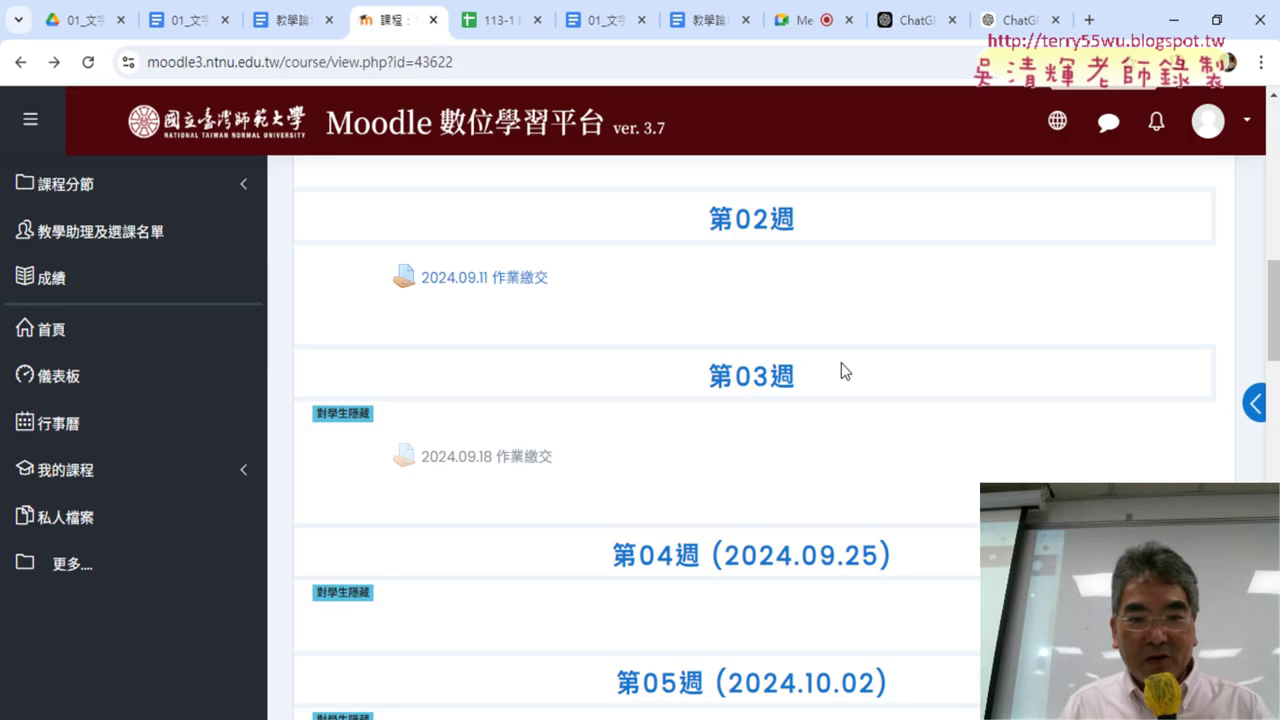
pyautogui.scroll(2, 1050, 330)
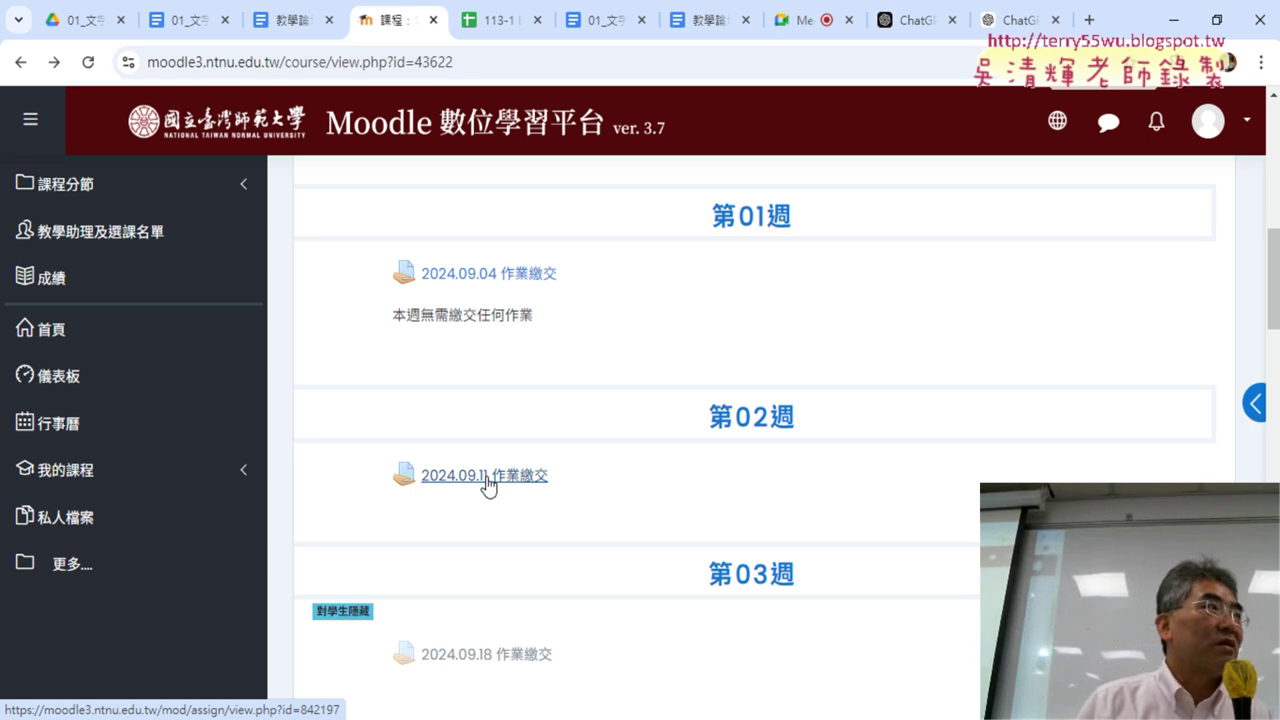
# - Open the 2024.09.11 作業繳交 assignment and review its [學號]_[姓名]_01 .xlsm file-naming rule
pyautogui.click(535, 480)
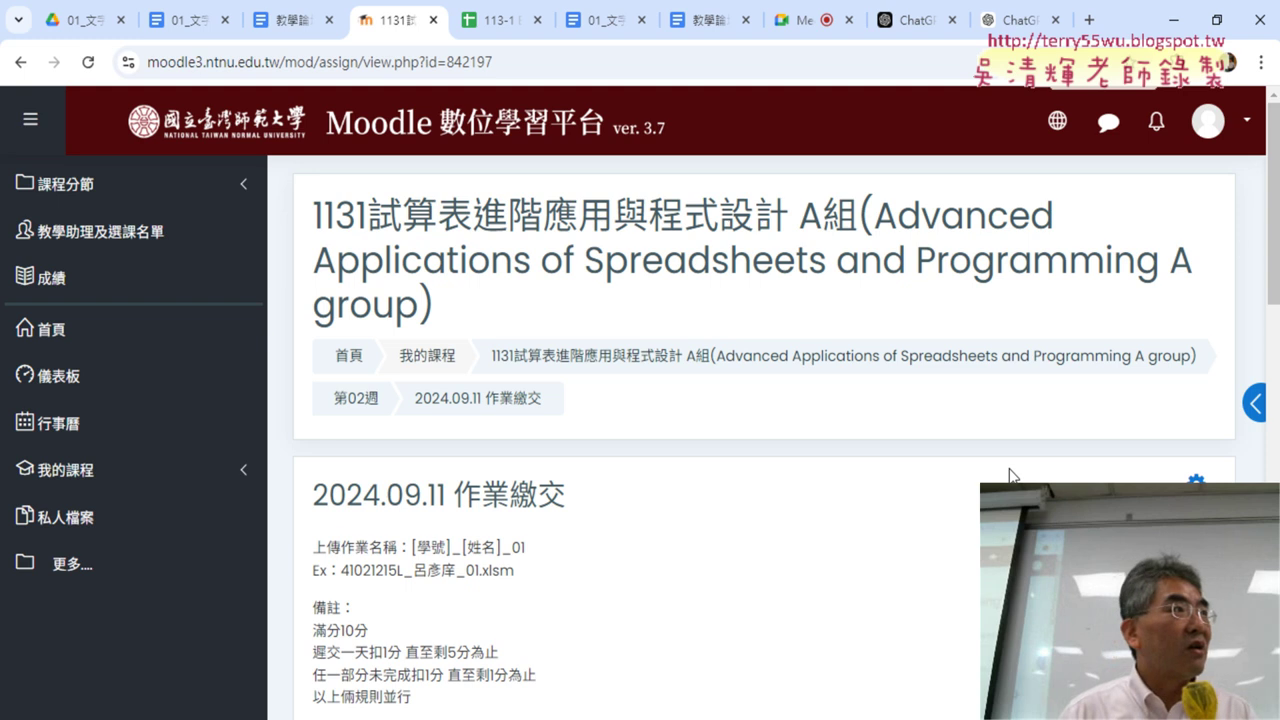
pyautogui.scroll(-3, 922, 458)
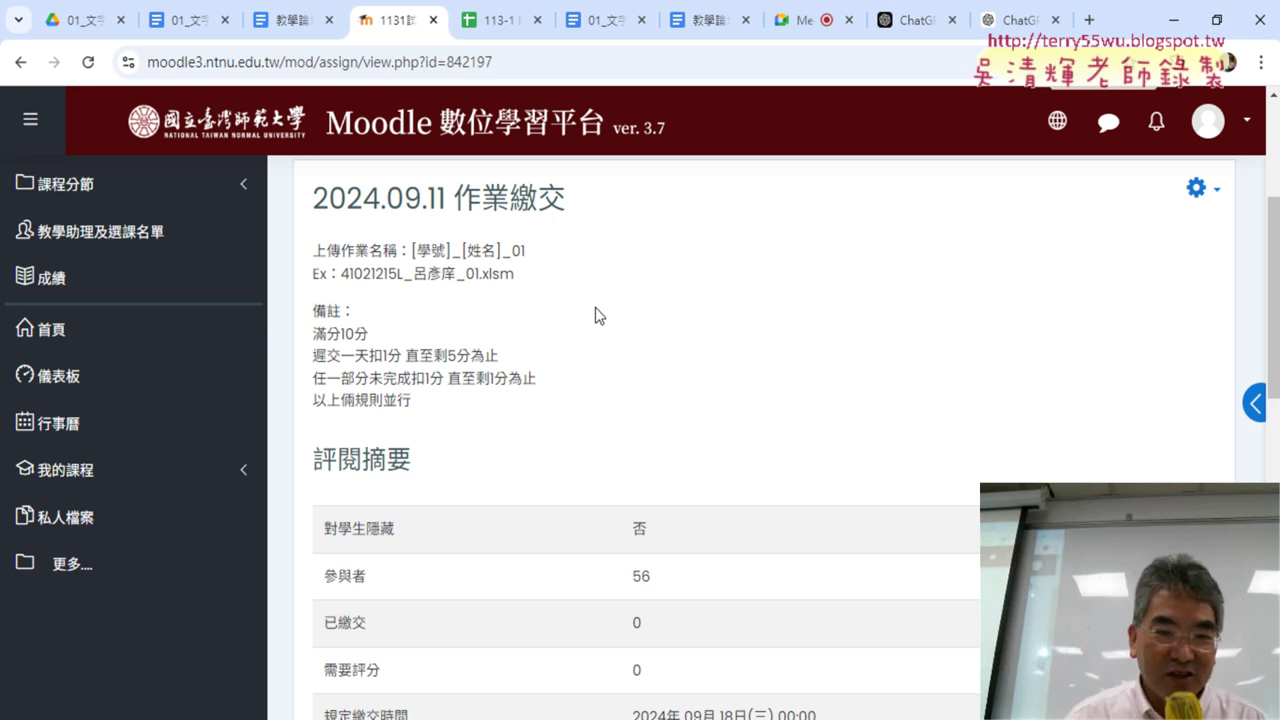
pyautogui.moveTo(341, 273); pyautogui.dragTo(461, 273)
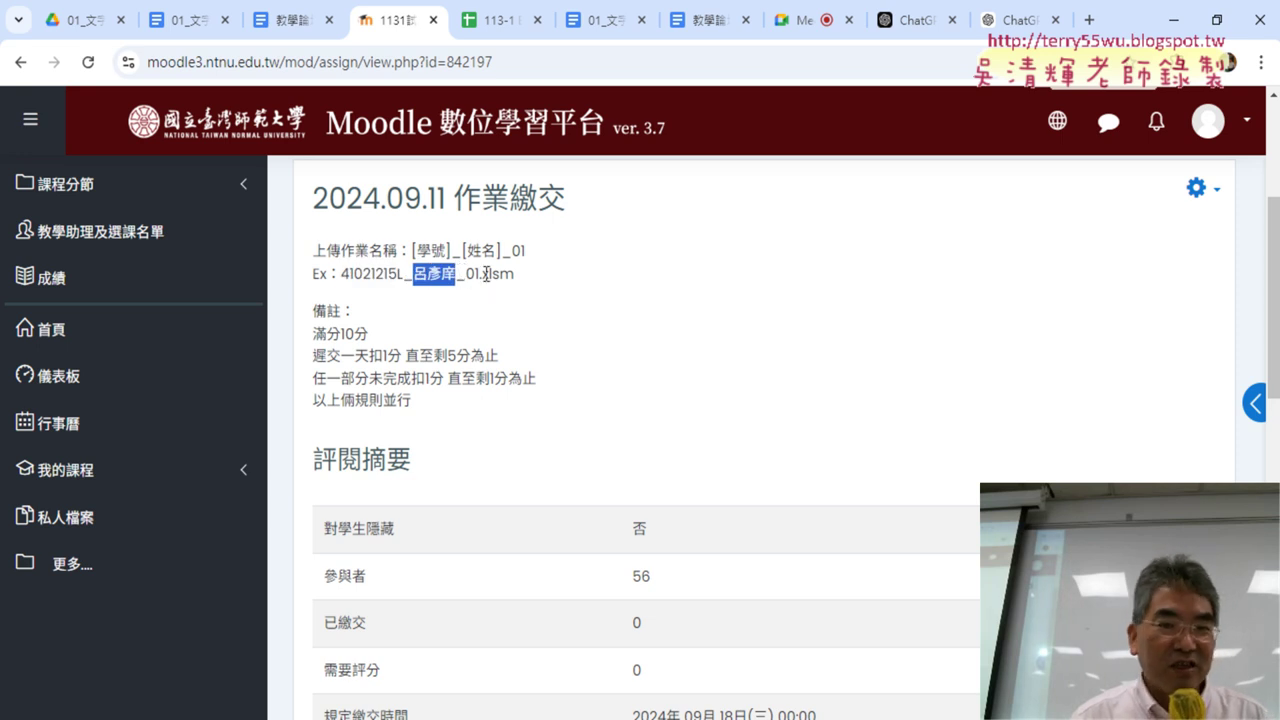
pyautogui.click(480, 275)
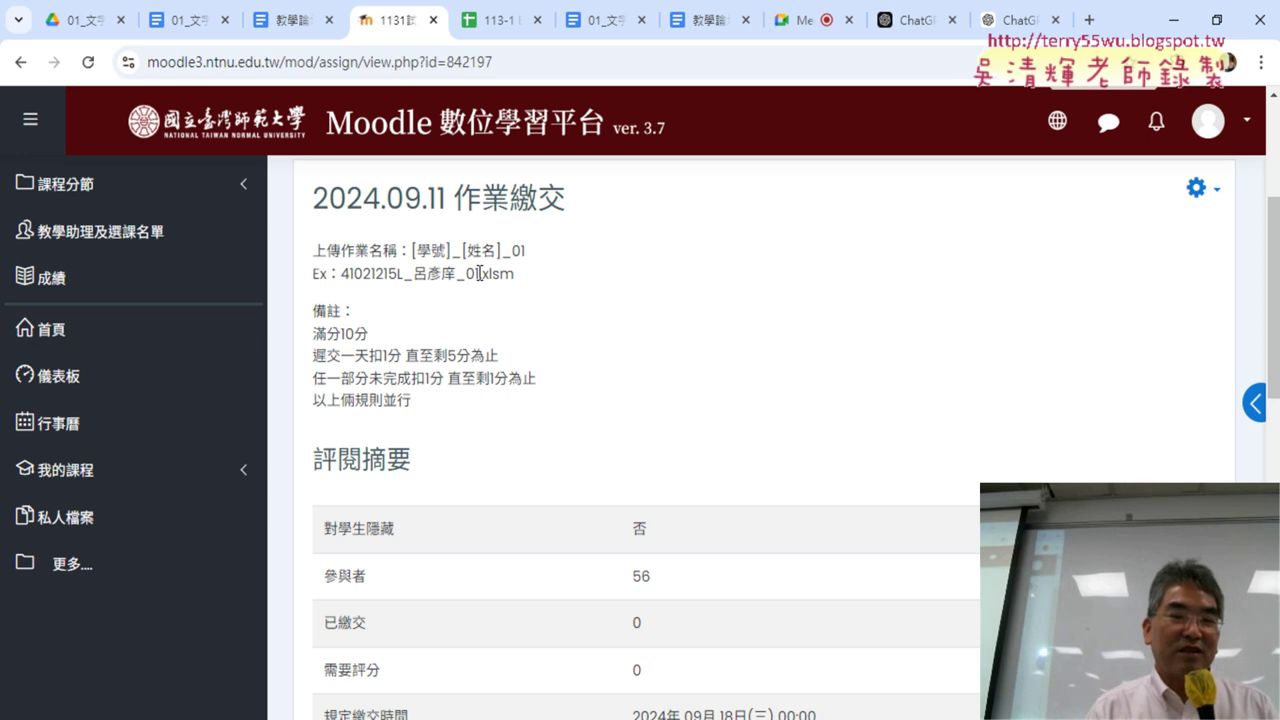
# - Return to the Excel workbook and display the TEXT formula behind cell E4
pyautogui.click(1174, 20)
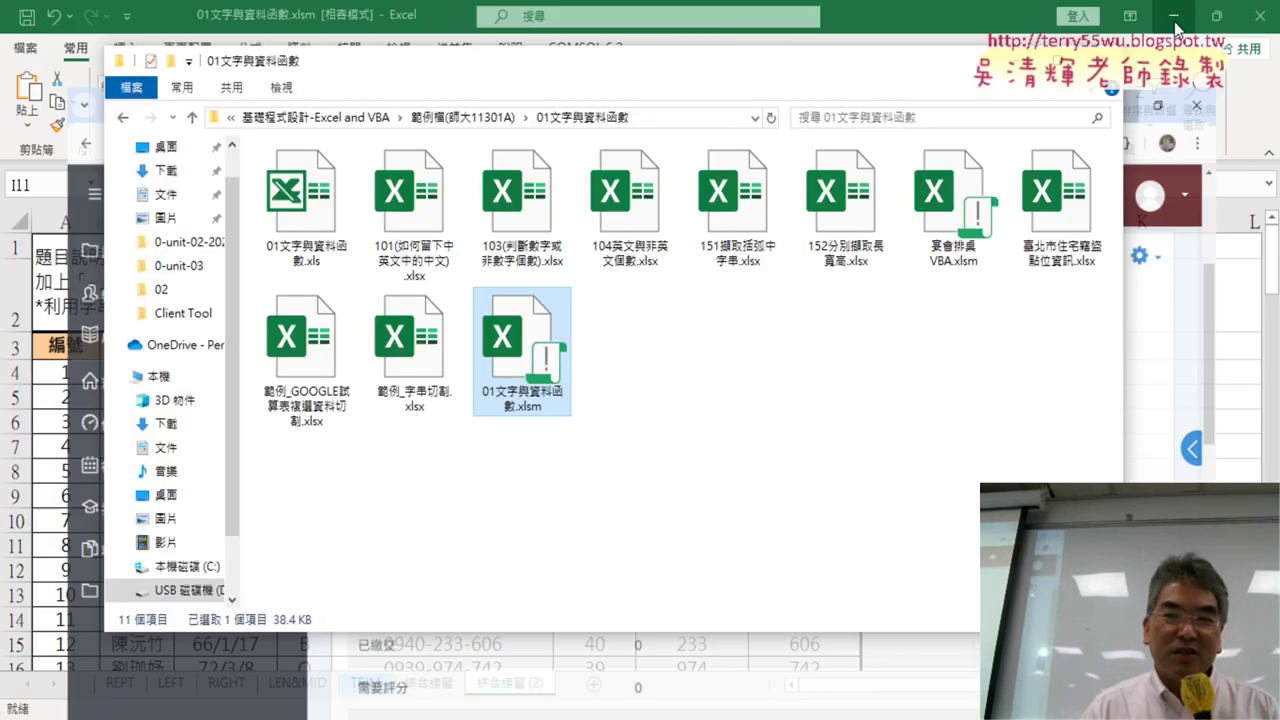
pyautogui.click(1016, 40)
pyautogui.click(511, 377)
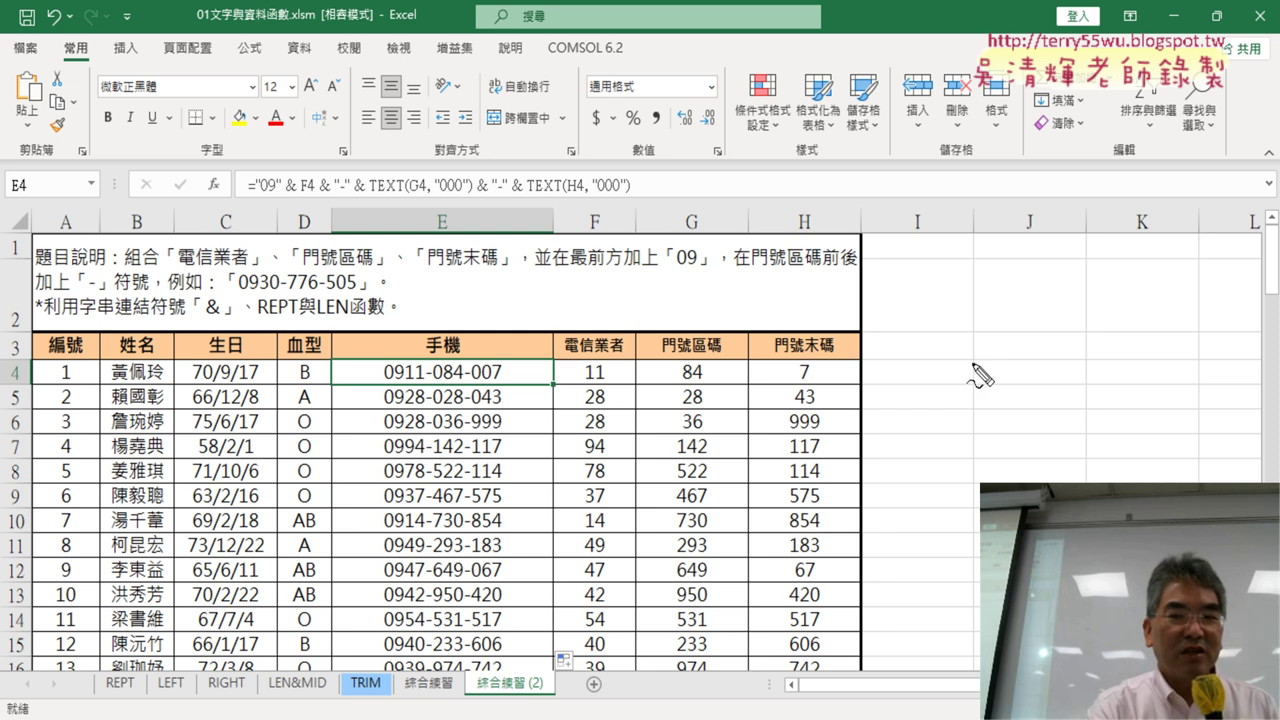
# - Mark up the column E phone numbers with red pen, clear it, then return to Moodle
pyautogui.moveTo(928, 383)
pyautogui.mouseDown()
pyautogui.moveTo(1066, 338)
pyautogui.moveTo(1066, 384)
pyautogui.moveTo(1077, 385)
pyautogui.mouseUp()
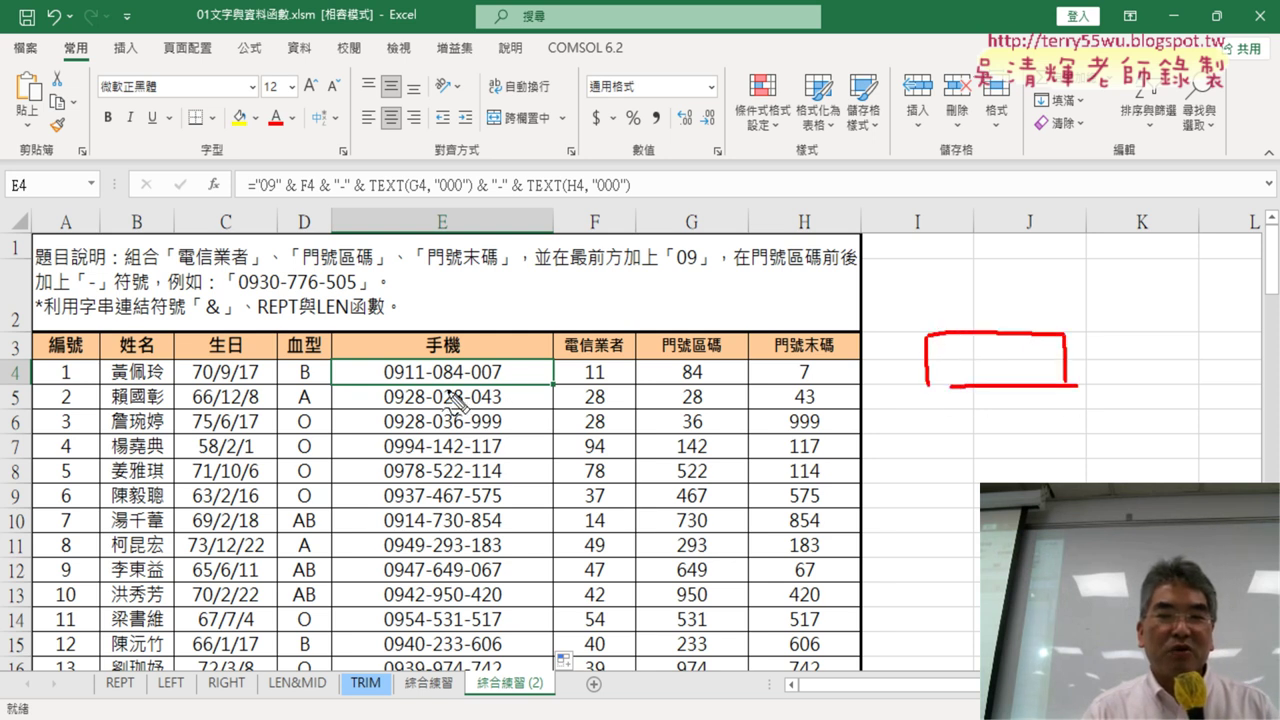
pyautogui.moveTo(503, 378); pyautogui.dragTo(448, 470)
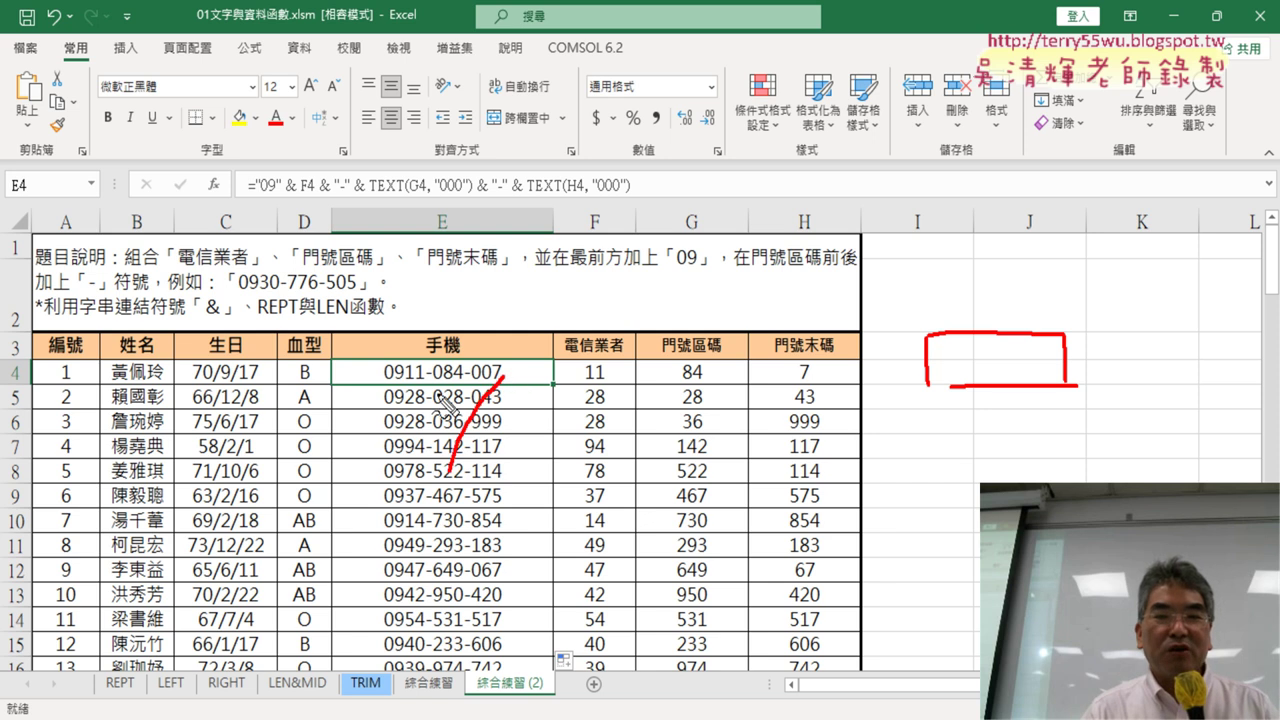
pyautogui.moveTo(448, 410); pyautogui.dragTo(502, 466)
pyautogui.moveTo(924, 418)
pyautogui.mouseDown()
pyautogui.moveTo(925, 442)
pyautogui.moveTo(945, 412)
pyautogui.moveTo(1066, 418)
pyautogui.moveTo(1066, 462)
pyautogui.mouseUp()
pyautogui.moveTo(930, 462); pyautogui.dragTo(1050, 461)
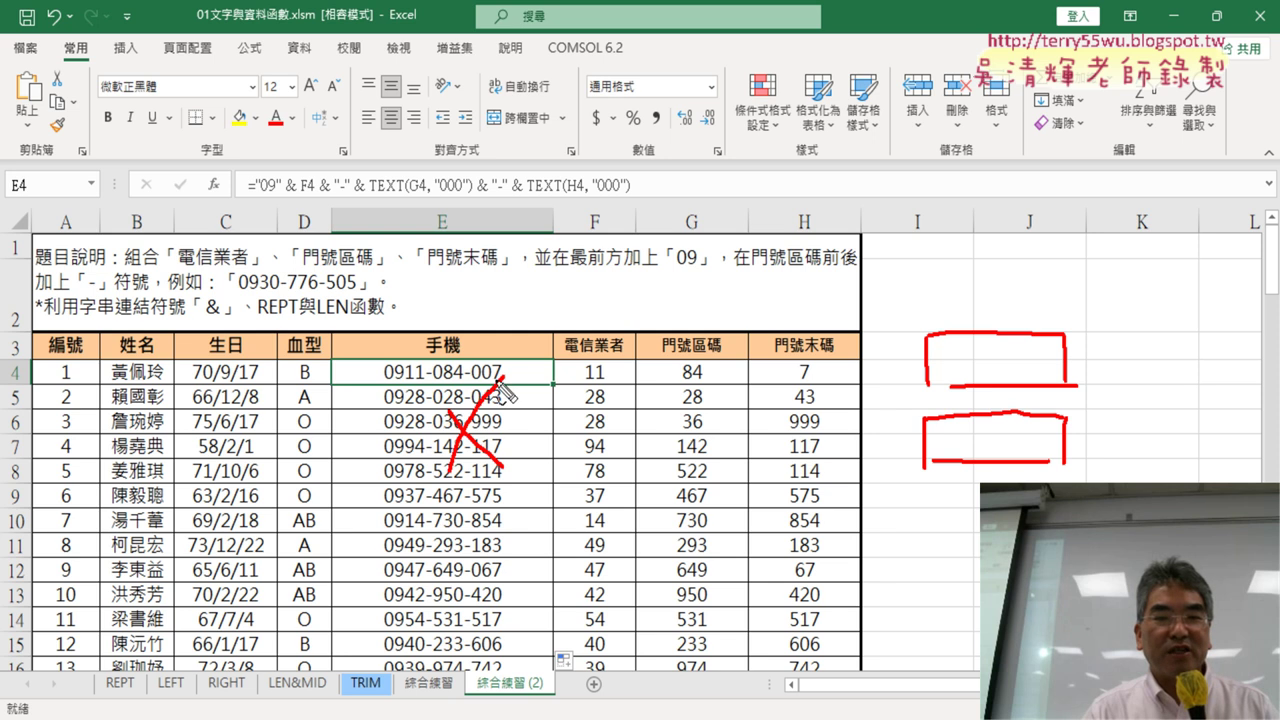
pyautogui.moveTo(503, 379); pyautogui.dragTo(428, 478)
pyautogui.moveTo(420, 383); pyautogui.dragTo(512, 470)
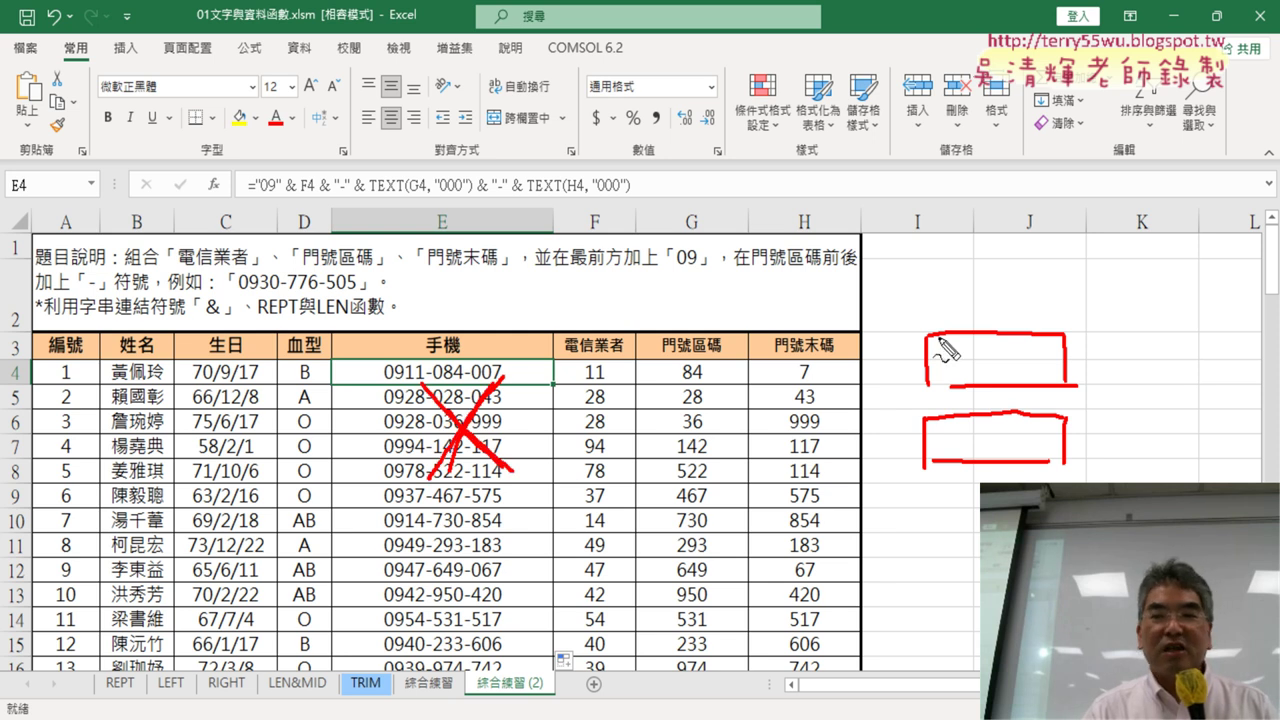
pyautogui.moveTo(930, 336)
pyautogui.mouseDown()
pyautogui.moveTo(929, 390)
pyautogui.moveTo(1038, 388)
pyautogui.moveTo(1067, 338)
pyautogui.moveTo(1073, 392)
pyautogui.mouseUp()
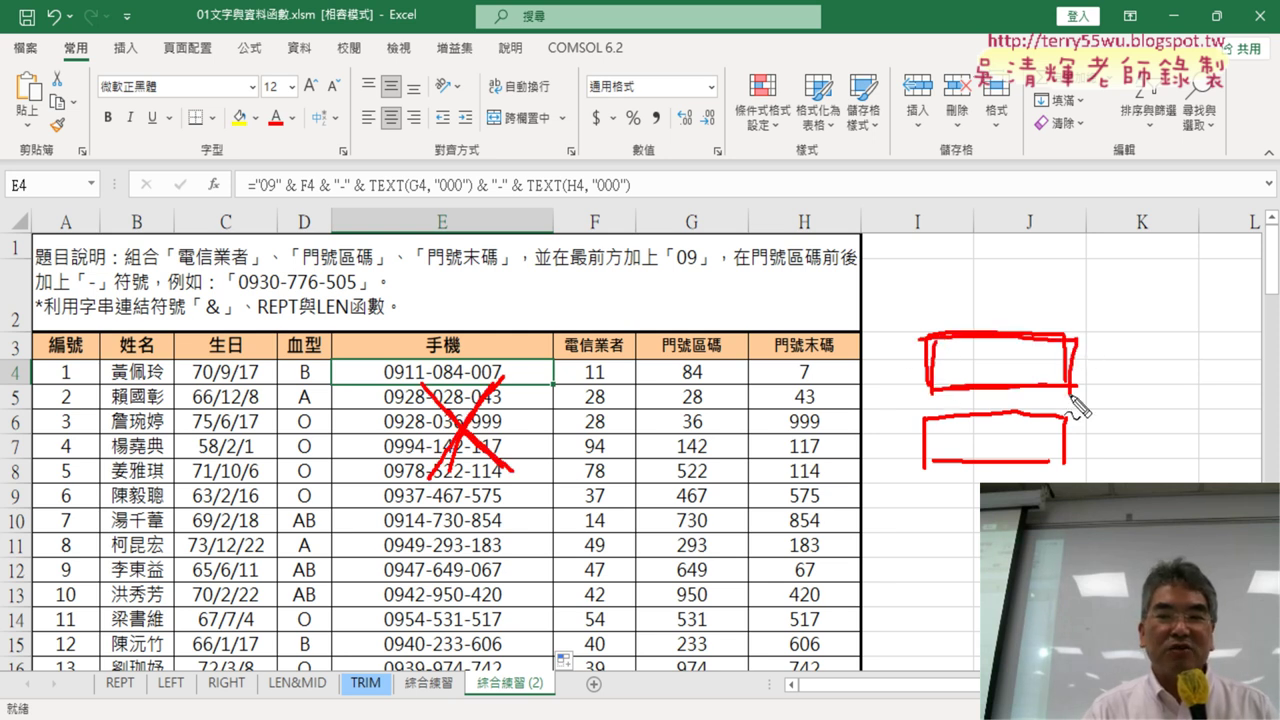
pyautogui.moveTo(466, 372)
pyautogui.mouseDown()
pyautogui.moveTo(480, 550)
pyautogui.moveTo(529, 506)
pyautogui.mouseUp()
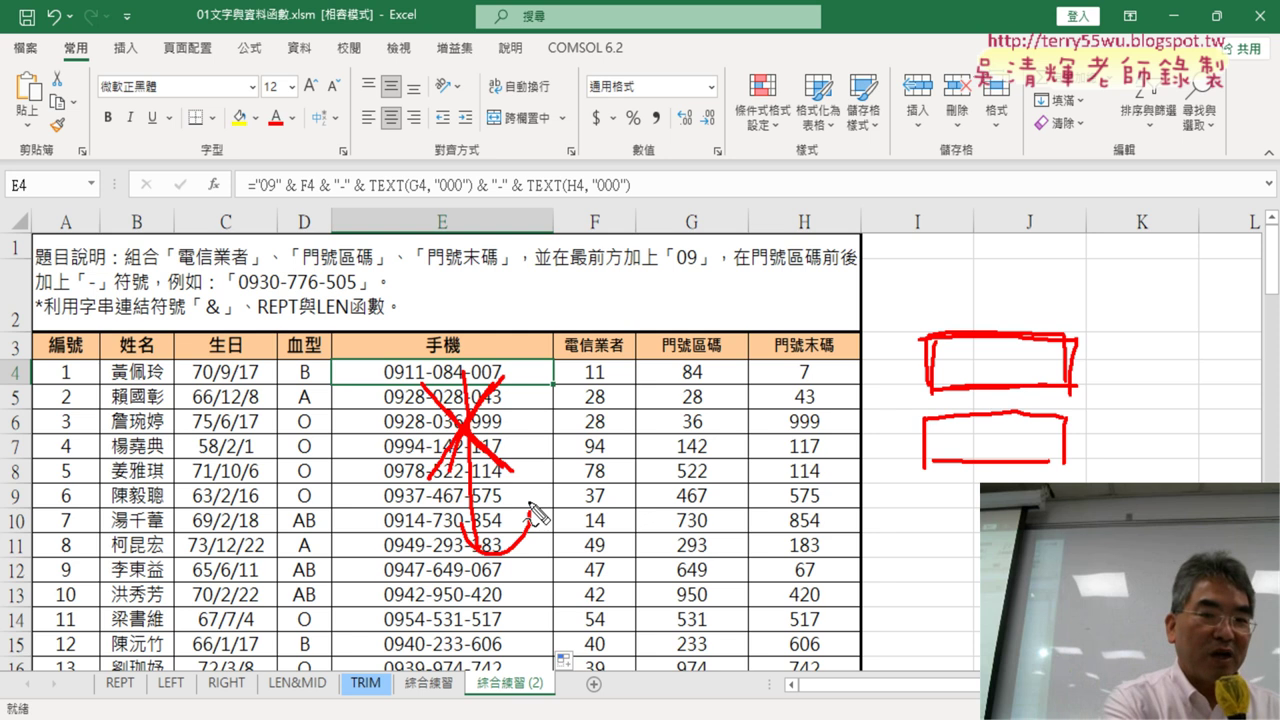
pyautogui.press('Escape')
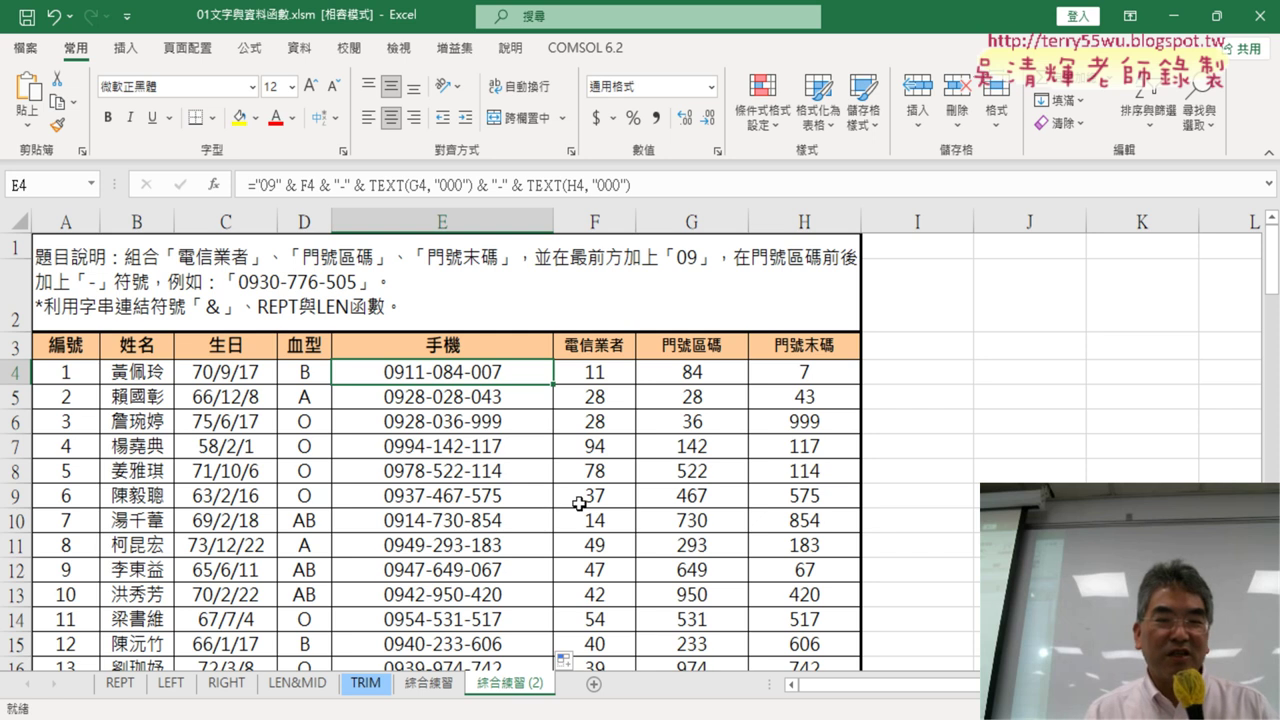
pyautogui.click(519, 679)
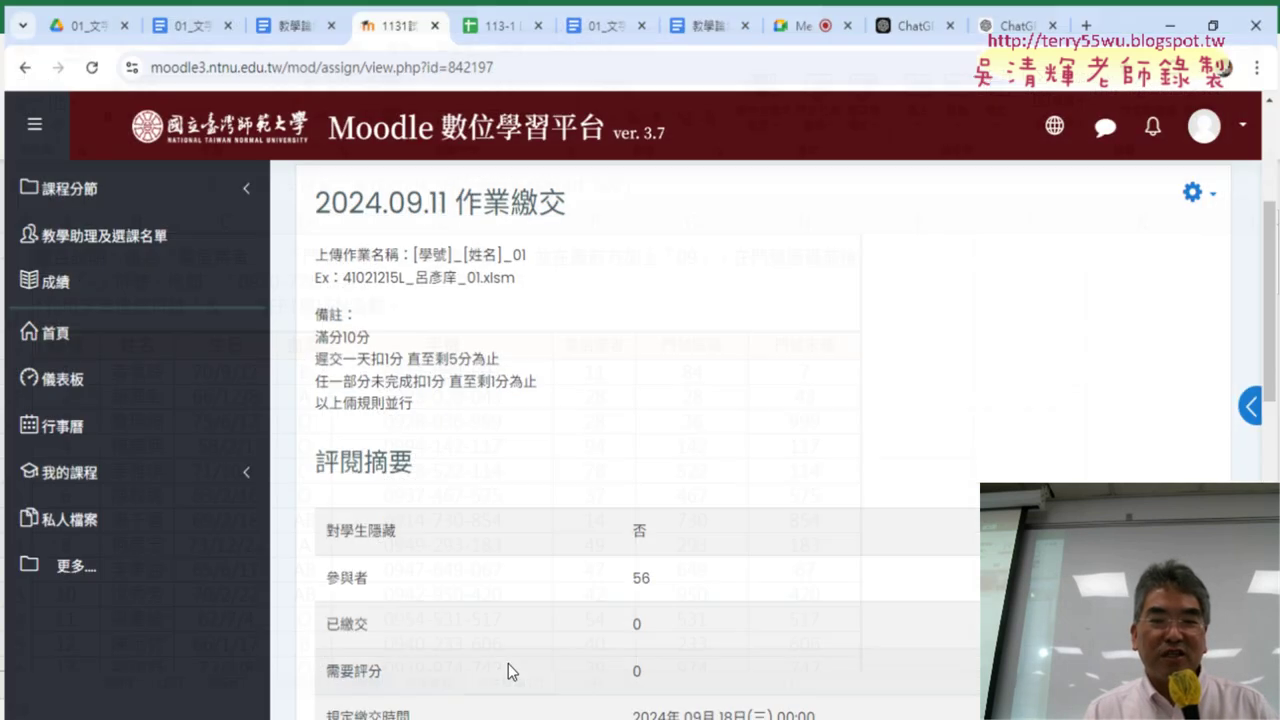
# - Open the 01_文字與資料函數程式碼 notes and highlight the 'Q：請幫我改為VBA程式' heading
pyautogui.click(170, 14)
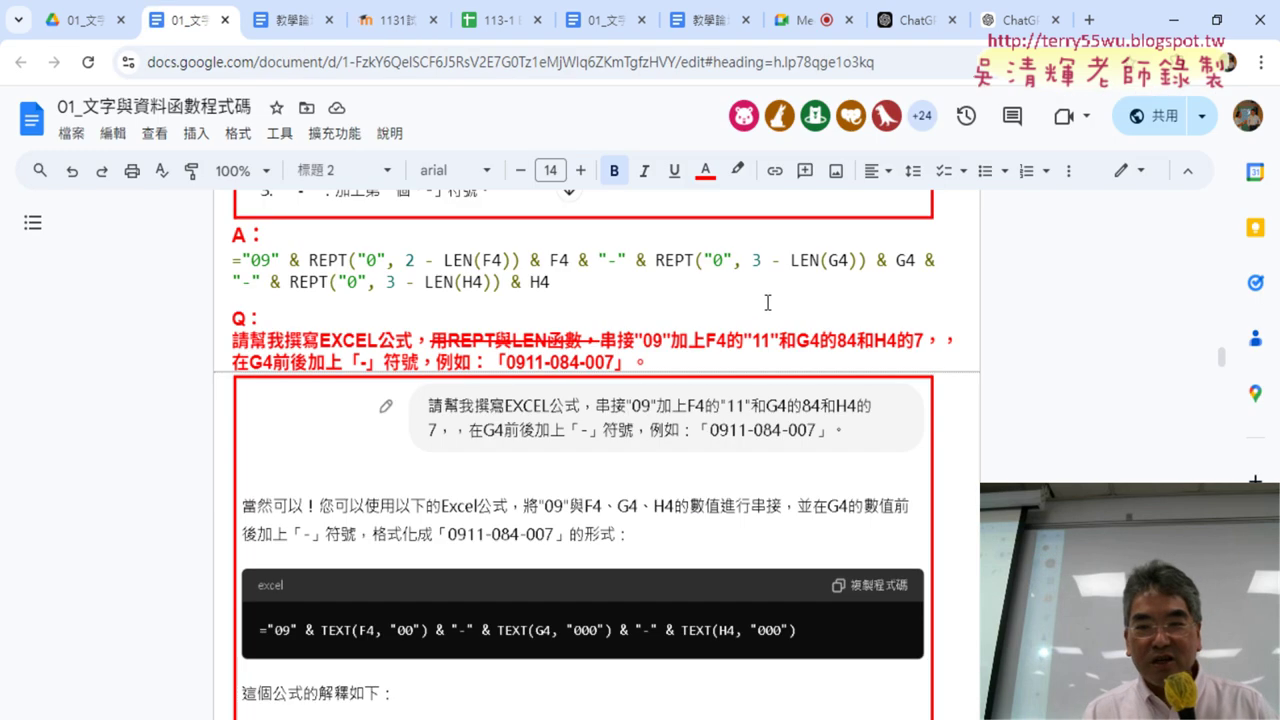
pyautogui.scroll(-3, 763, 307)
pyautogui.scroll(-3, 765, 305)
pyautogui.scroll(-1, 770, 303)
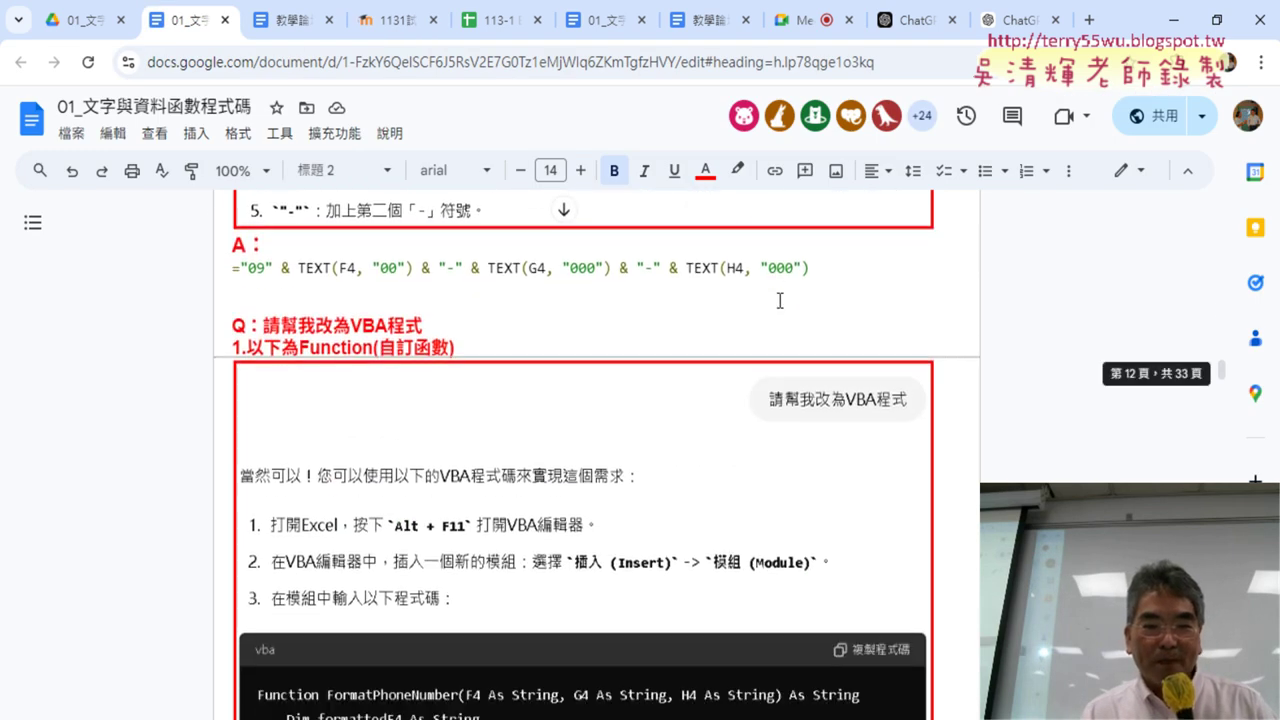
pyautogui.scroll(-2, 778, 300)
pyautogui.scroll(1, 778, 300)
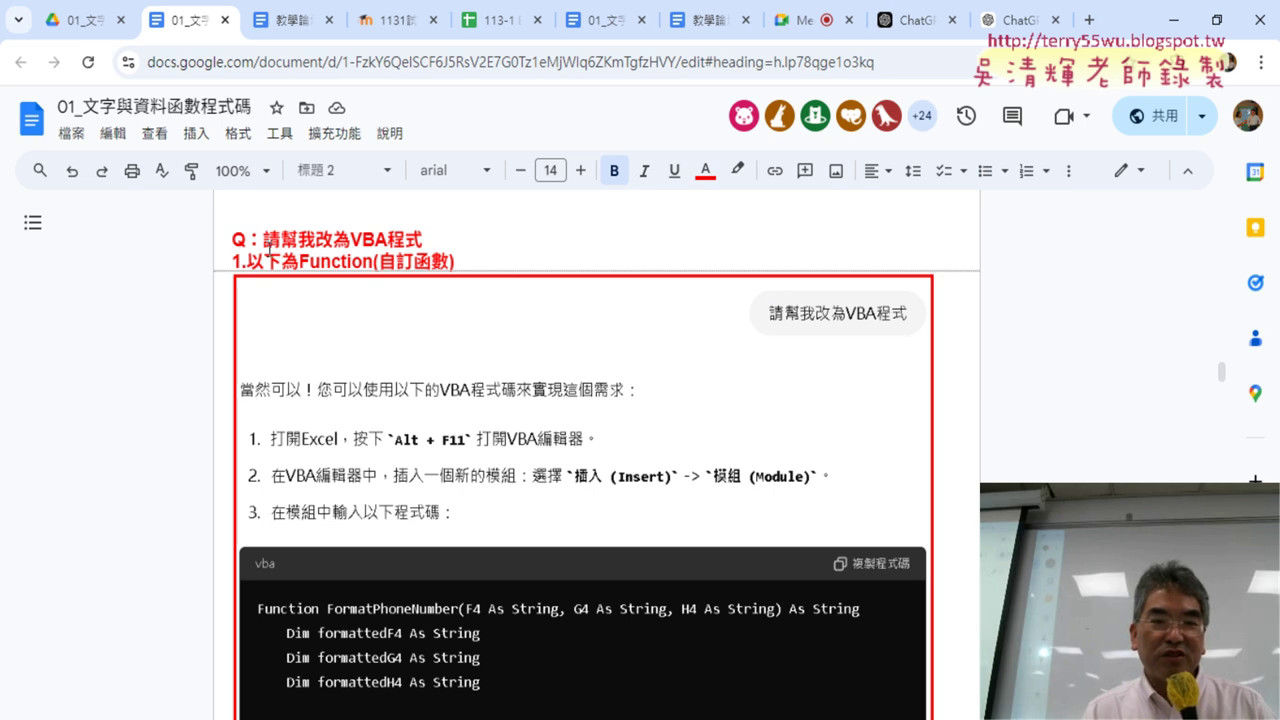
pyautogui.moveTo(264, 242); pyautogui.dragTo(422, 240)
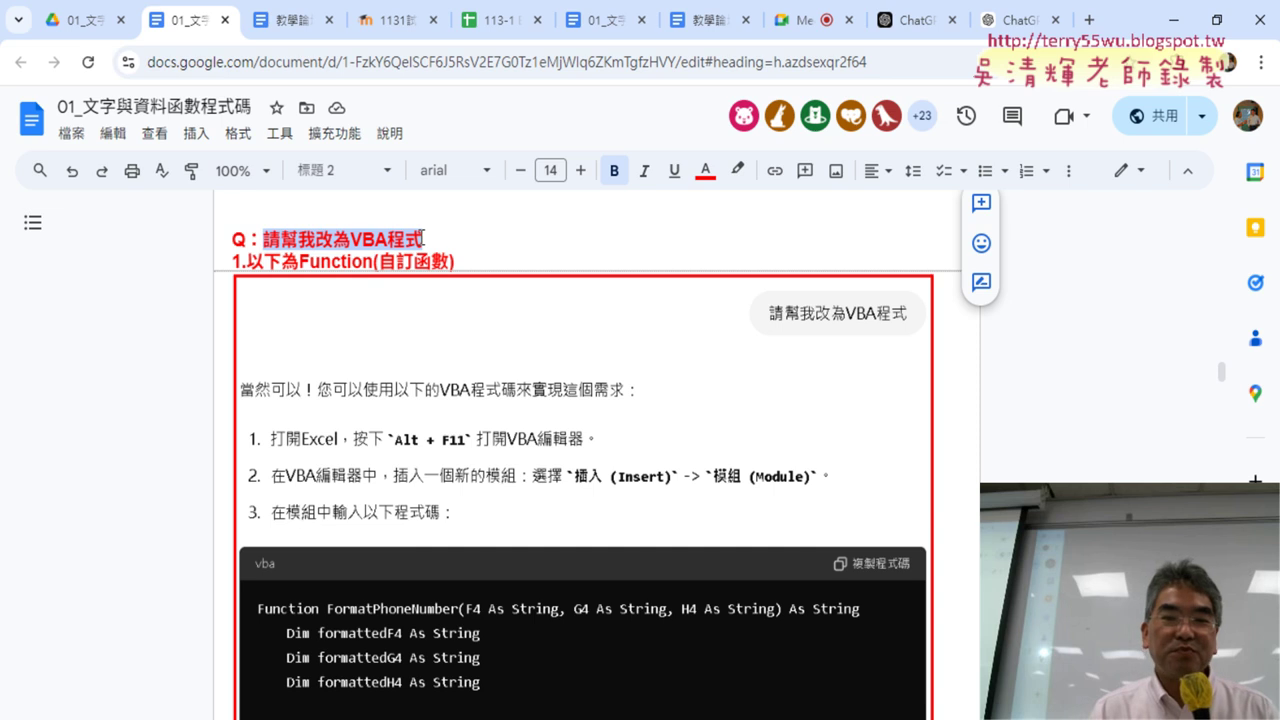
# - Scroll through the FormatPhoneNumber VBA function and its Sub versions
pyautogui.scroll(-2, 952, 396)
pyautogui.scroll(-2, 952, 396)
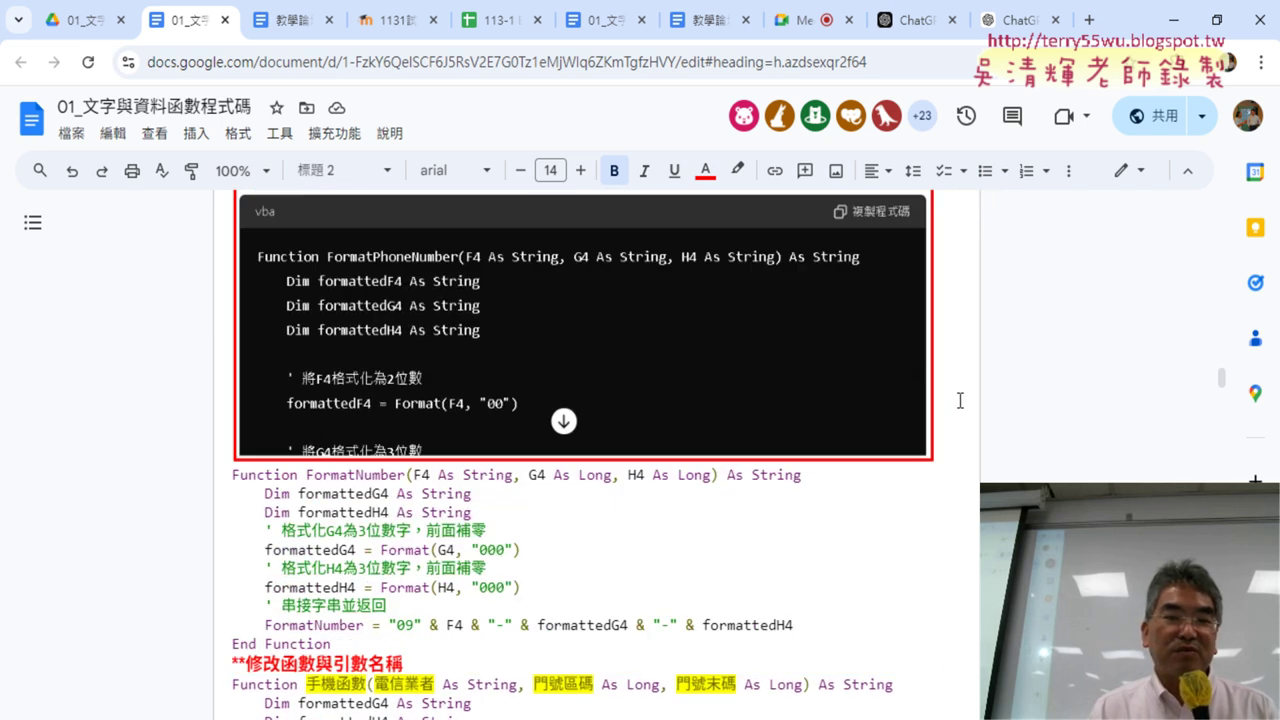
pyautogui.scroll(-2, 1040, 420)
pyautogui.scroll(-2, 1035, 414)
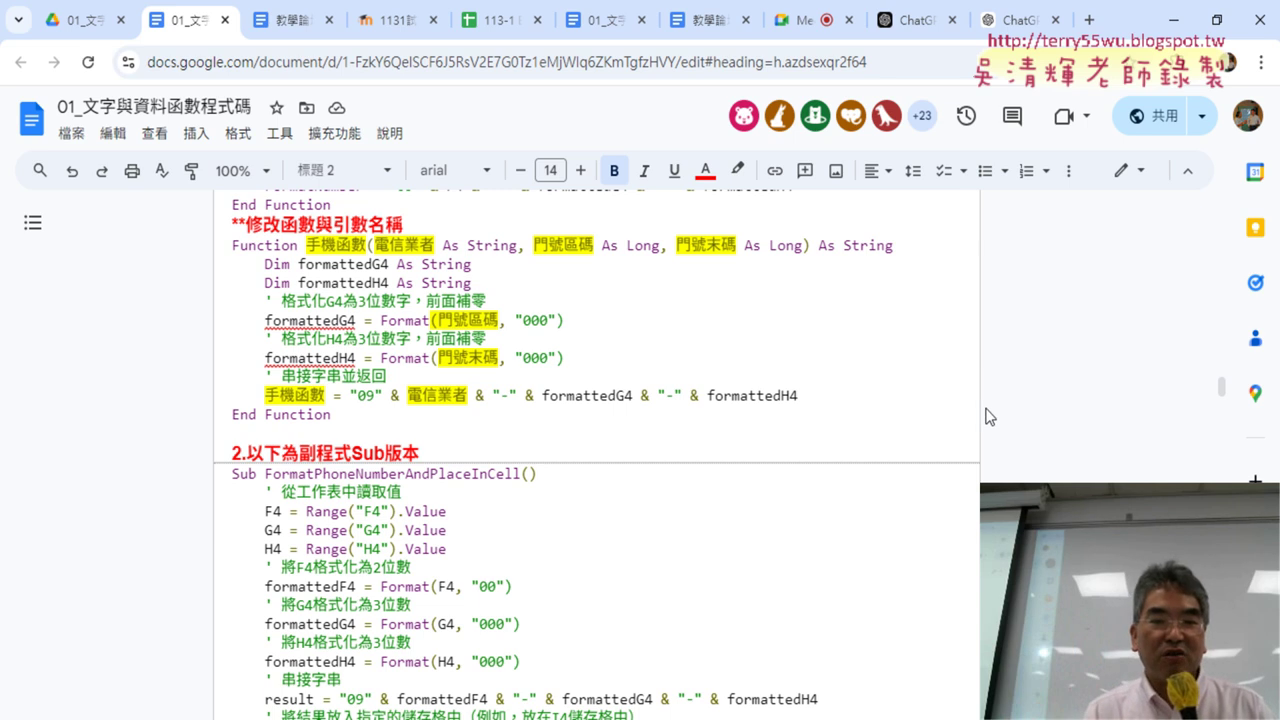
pyautogui.scroll(-4, 1026, 403)
pyautogui.scroll(-3, 992, 409)
pyautogui.scroll(-1, 916, 374)
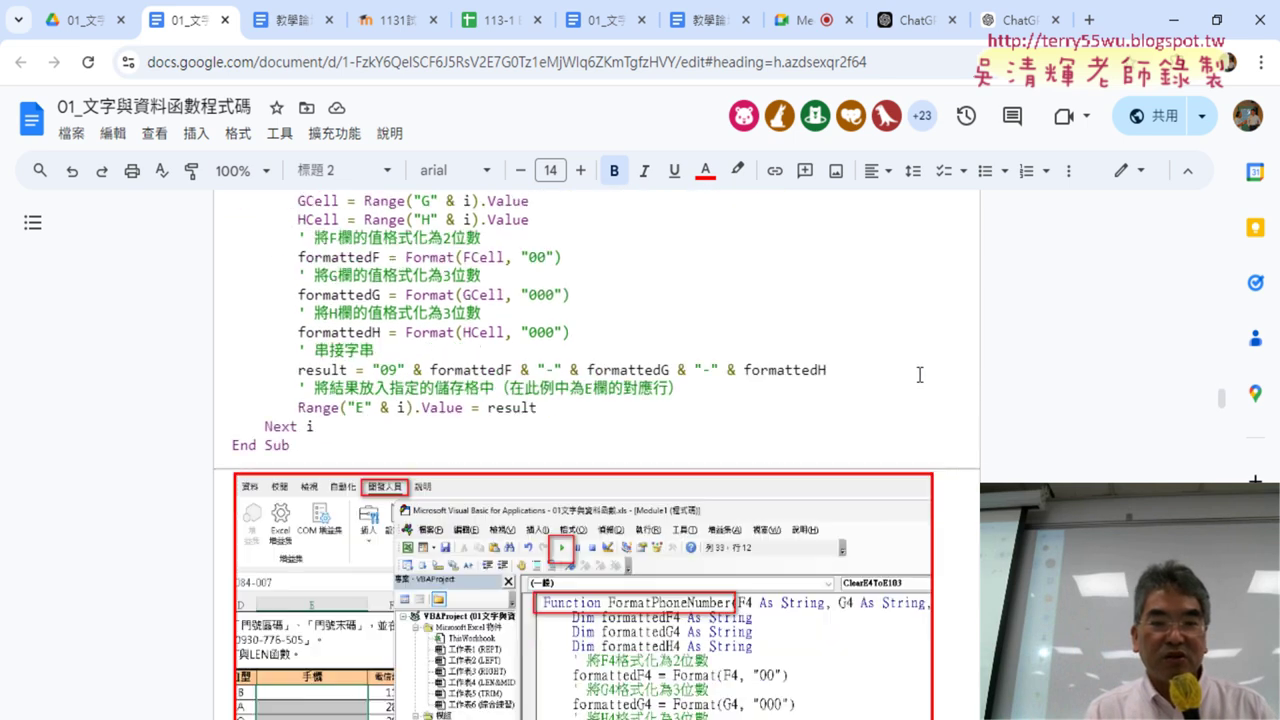
pyautogui.scroll(-2, 914, 374)
pyautogui.scroll(-3, 914, 374)
pyautogui.scroll(-3, 914, 374)
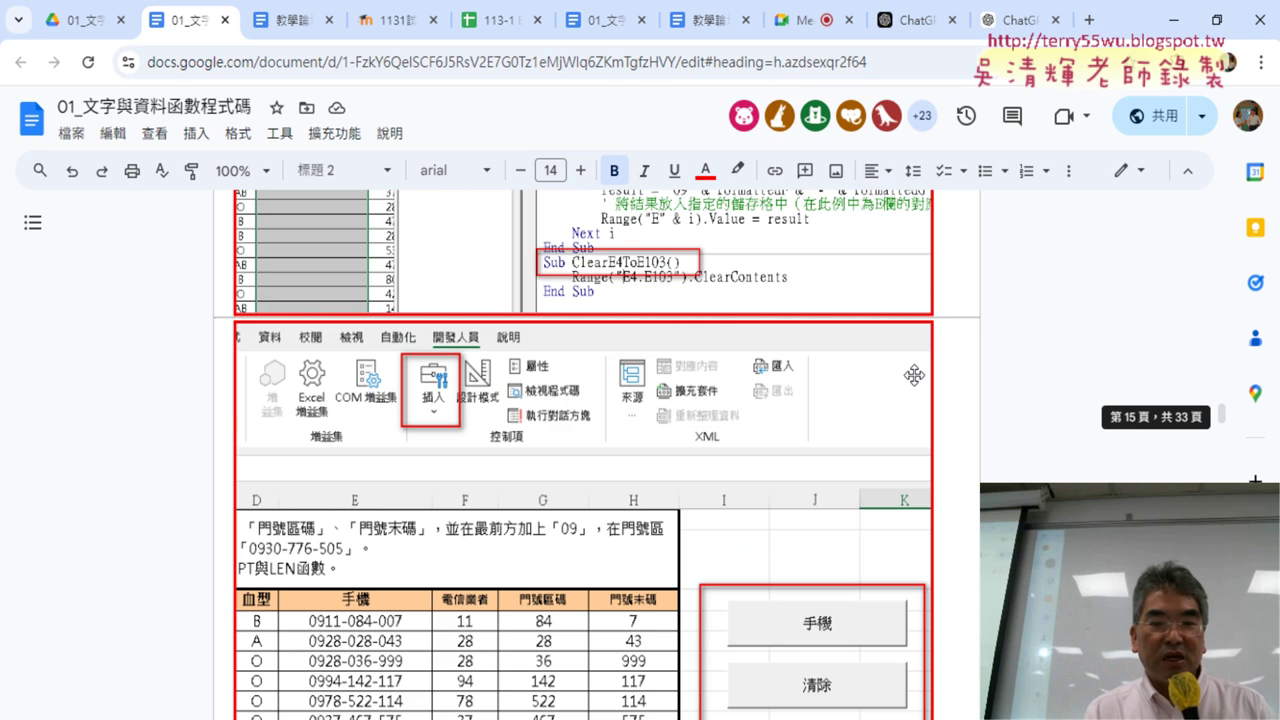
pyautogui.scroll(-2, 914, 375)
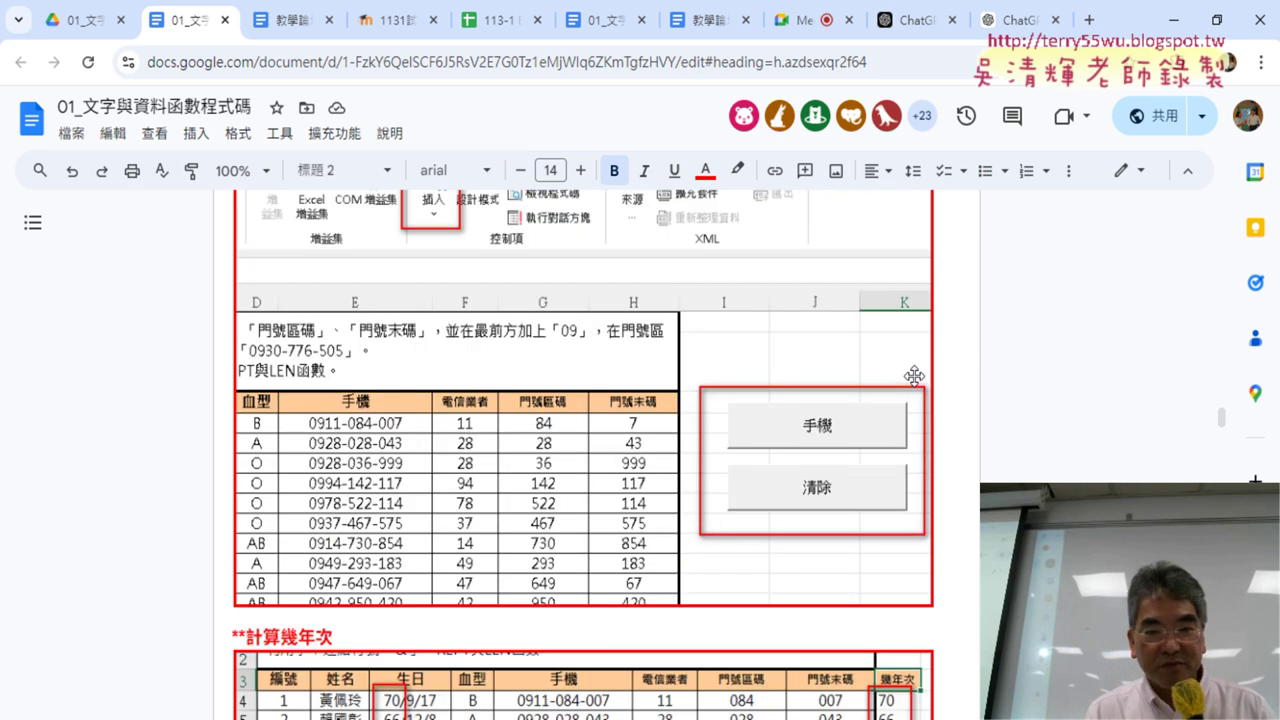
pyautogui.scroll(3, 914, 375)
pyautogui.scroll(1, 914, 360)
pyautogui.scroll(3, 914, 352)
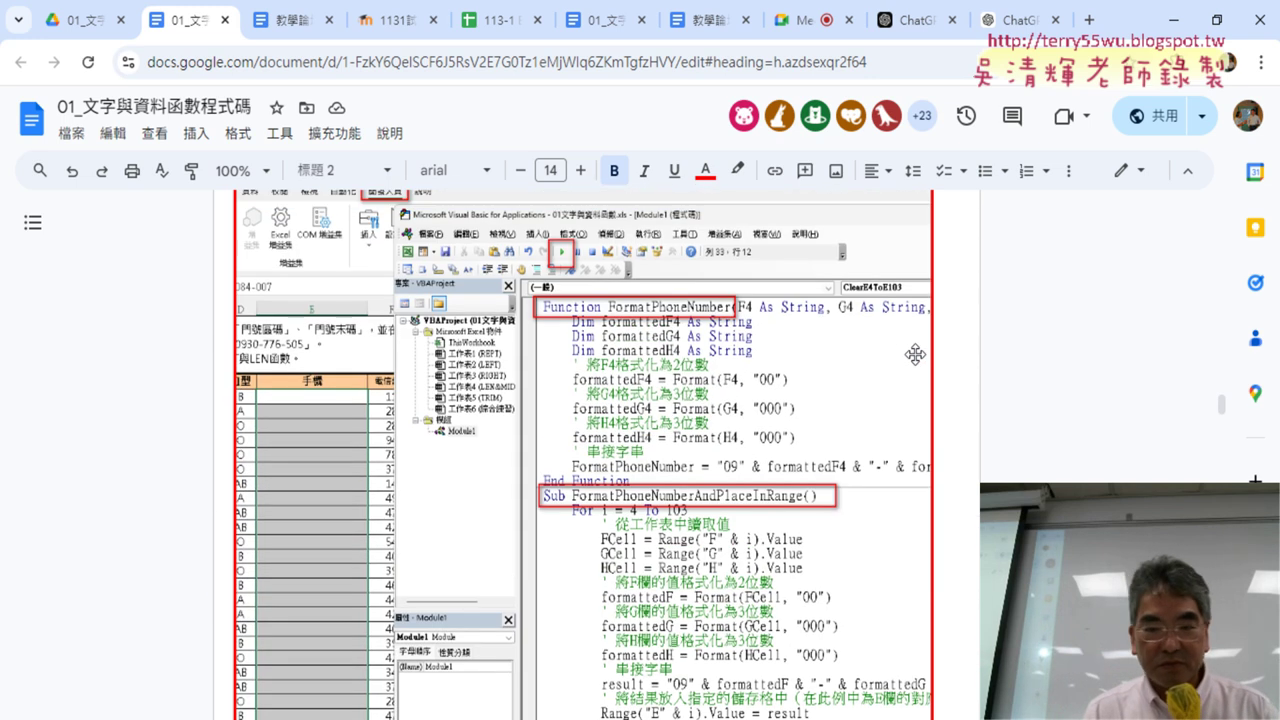